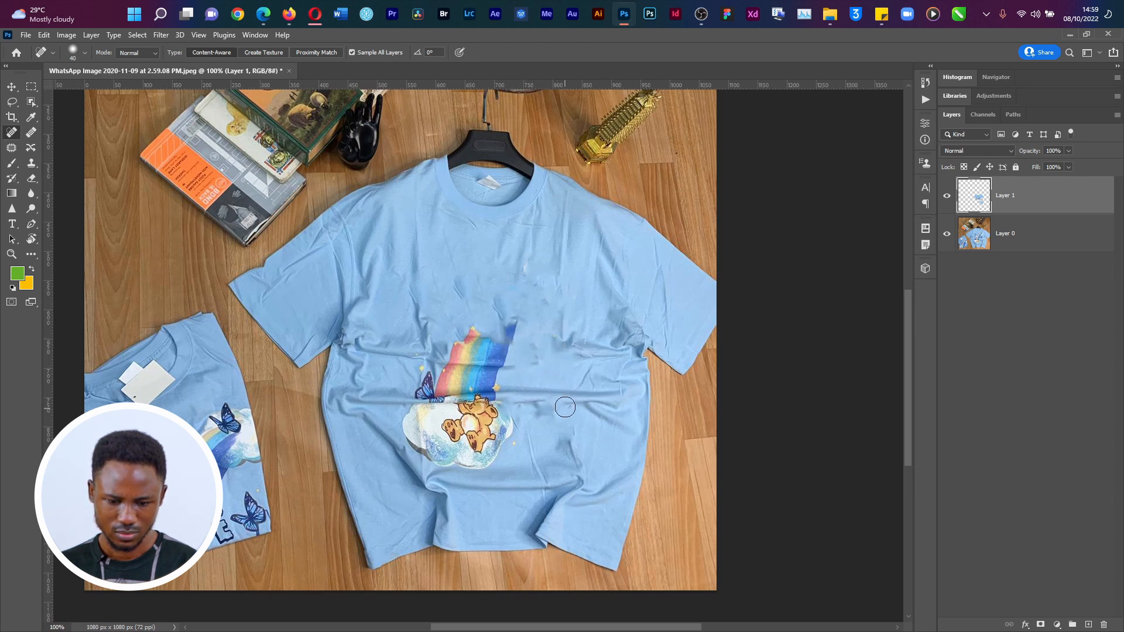
# Remove the rainbow and the butterfly beside it from the large T-shirt with the content-aware Spot Healing Brush at size 40.
pyautogui.moveTo(518, 350)
pyautogui.mouseDown()
pyautogui.moveTo(494, 329)
pyautogui.moveTo(460, 331)
pyautogui.moveTo(474, 348)
pyautogui.moveTo(501, 350)
pyautogui.moveTo(459, 353)
pyautogui.moveTo(502, 358)
pyautogui.moveTo(447, 364)
pyautogui.mouseUp()
pyautogui.moveTo(493, 371)
pyautogui.mouseDown()
pyautogui.moveTo(444, 368)
pyautogui.moveTo(461, 380)
pyautogui.moveTo(453, 372)
pyautogui.moveTo(417, 395)
pyautogui.moveTo(421, 369)
pyautogui.mouseUp()
pyautogui.moveTo(412, 353)
pyautogui.mouseDown()
pyautogui.moveTo(436, 387)
pyautogui.moveTo(492, 382)
pyautogui.moveTo(431, 388)
pyautogui.moveTo(504, 387)
pyautogui.mouseUp()
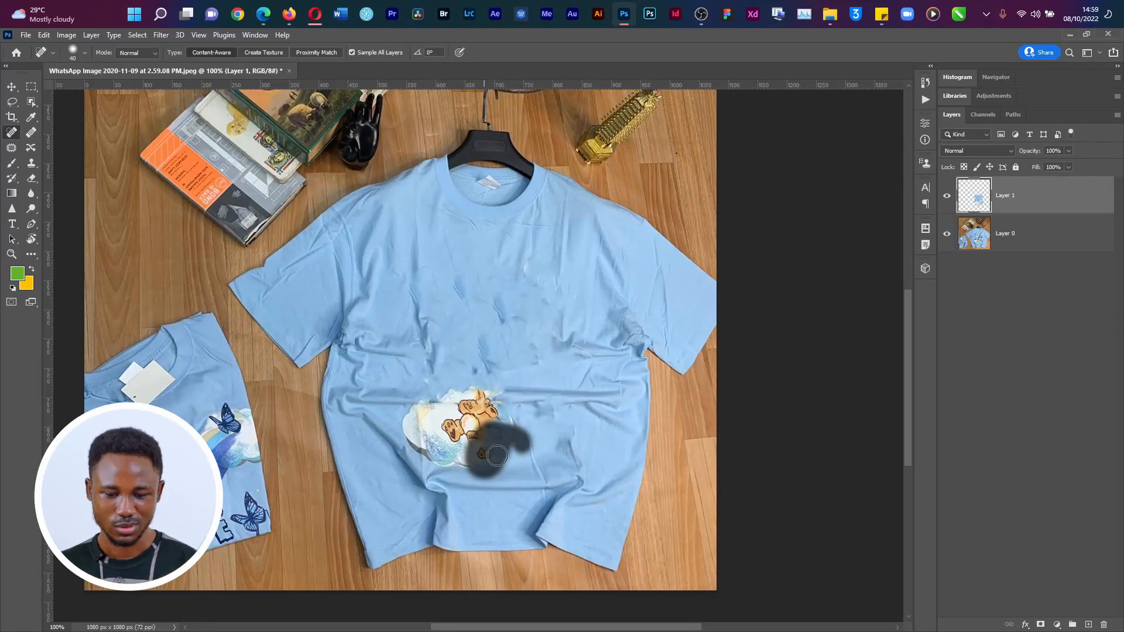
# Heal away the cloud and the lower part of the teddy bear print on the large T-shirt.
pyautogui.moveTo(469, 433)
pyautogui.mouseDown()
pyautogui.moveTo(509, 434)
pyautogui.moveTo(488, 424)
pyautogui.moveTo(464, 433)
pyautogui.moveTo(457, 446)
pyautogui.moveTo(480, 442)
pyautogui.moveTo(457, 462)
pyautogui.moveTo(414, 447)
pyautogui.moveTo(419, 432)
pyautogui.mouseUp()
pyautogui.moveTo(438, 422)
pyautogui.mouseDown()
pyautogui.moveTo(411, 436)
pyautogui.moveTo(422, 430)
pyautogui.mouseUp()
pyautogui.moveTo(426, 426)
pyautogui.mouseDown()
pyautogui.moveTo(434, 411)
pyautogui.moveTo(462, 417)
pyautogui.moveTo(451, 427)
pyautogui.mouseUp()
pyautogui.moveTo(425, 432); pyautogui.dragTo(440, 432)
pyautogui.moveTo(465, 450)
pyautogui.mouseDown()
pyautogui.moveTo(447, 446)
pyautogui.moveTo(474, 440)
pyautogui.mouseUp()
pyautogui.moveTo(479, 432); pyautogui.dragTo(449, 437)
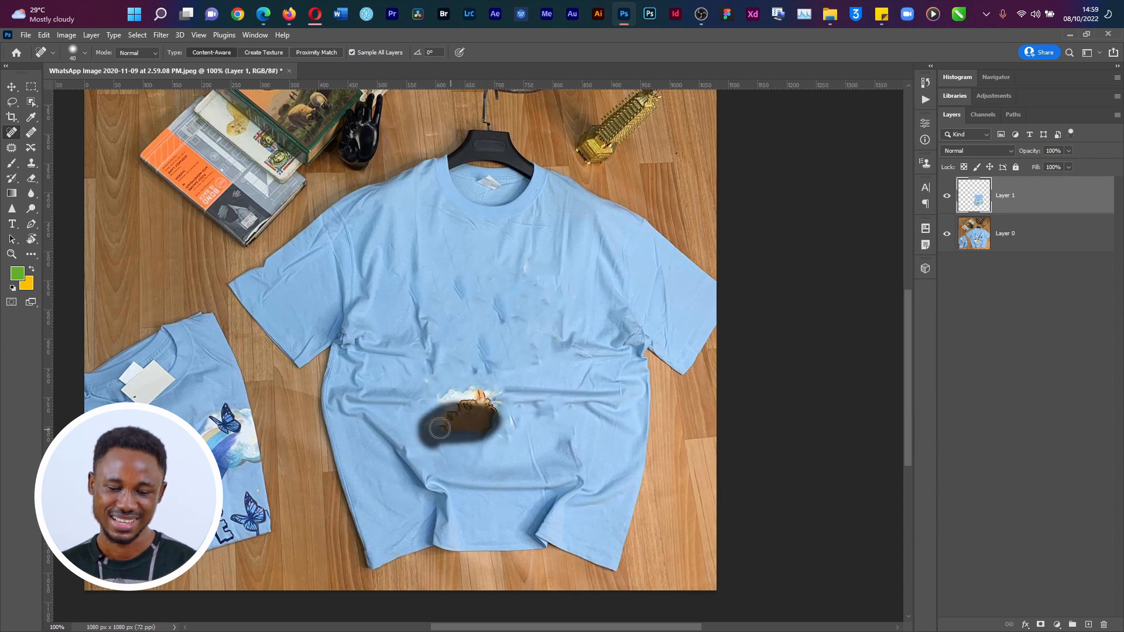
pyautogui.moveTo(440, 428); pyautogui.dragTo(441, 429)
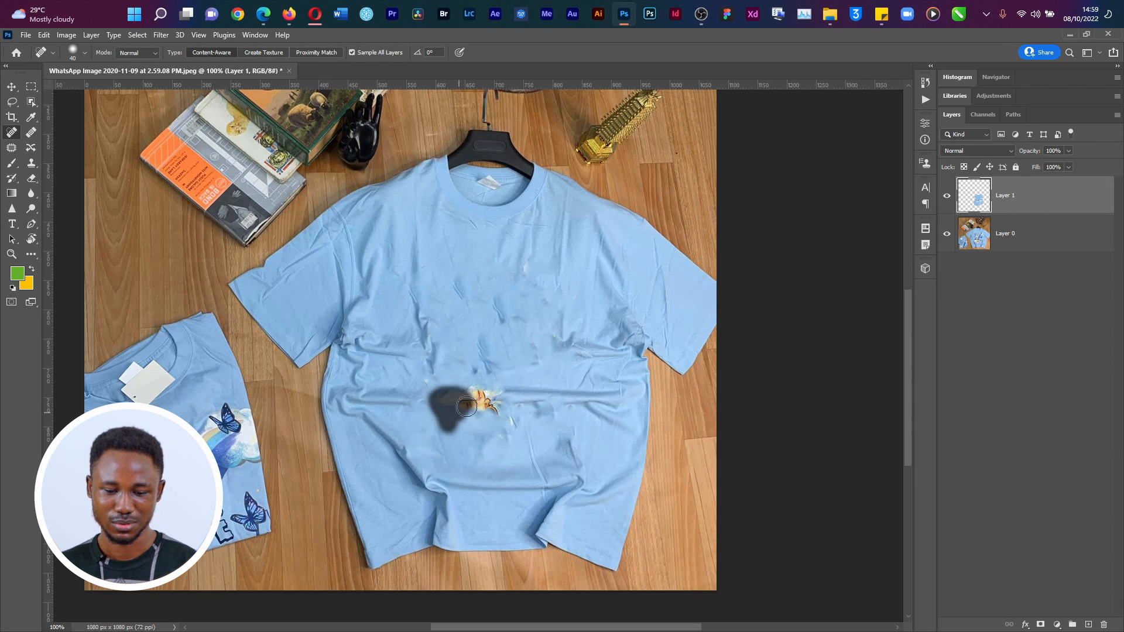
# Heal away the last remnants of the bear print and smooth the blemishes on the large T-shirt's chest.
pyautogui.moveTo(472, 393); pyautogui.dragTo(486, 402)
pyautogui.moveTo(491, 398); pyautogui.dragTo(495, 398)
pyautogui.moveTo(496, 398); pyautogui.dragTo(500, 429)
pyautogui.moveTo(422, 388); pyautogui.dragTo(433, 377)
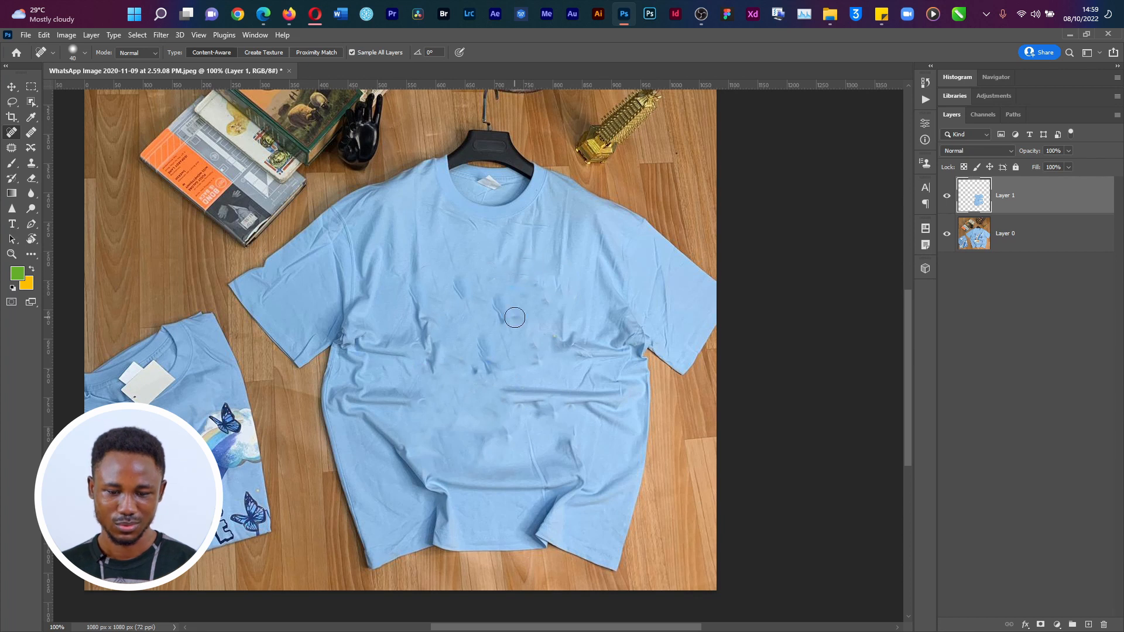
pyautogui.moveTo(441, 298); pyautogui.dragTo(464, 292)
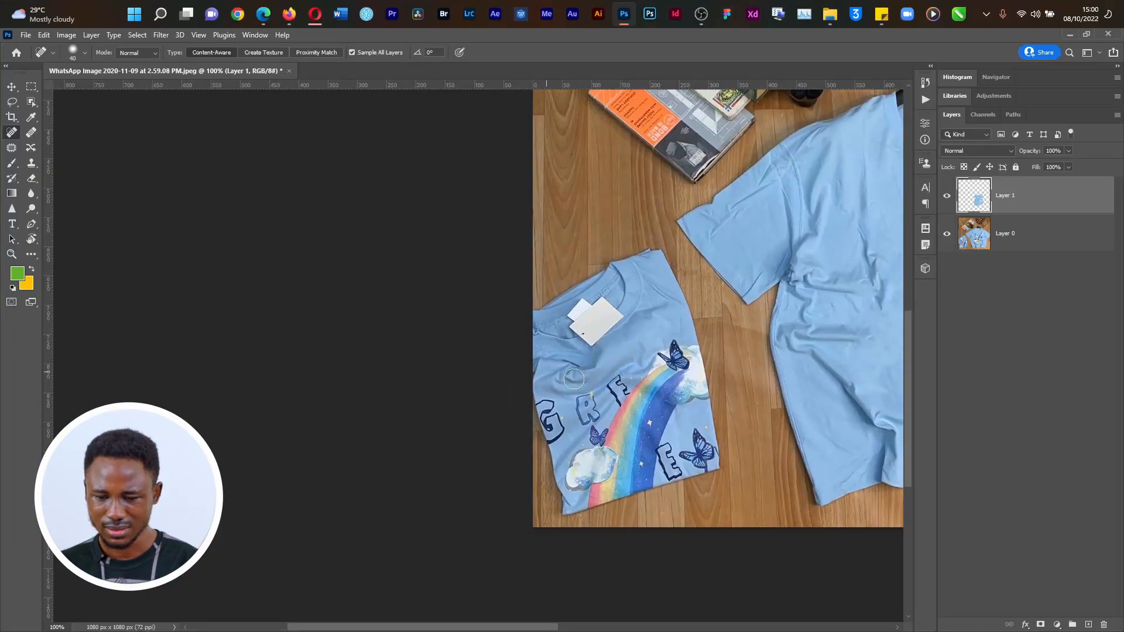
# Add a new layer and heal away the central letters, rainbow, clouds and upper butterfly on the folded T-shirt.
pyautogui.click(1087, 624)
pyautogui.moveTo(626, 391)
pyautogui.mouseDown()
pyautogui.moveTo(577, 401)
pyautogui.moveTo(594, 418)
pyautogui.moveTo(578, 402)
pyautogui.moveTo(563, 406)
pyautogui.moveTo(612, 436)
pyautogui.moveTo(583, 471)
pyautogui.moveTo(610, 454)
pyautogui.mouseUp()
pyautogui.click(580, 405)
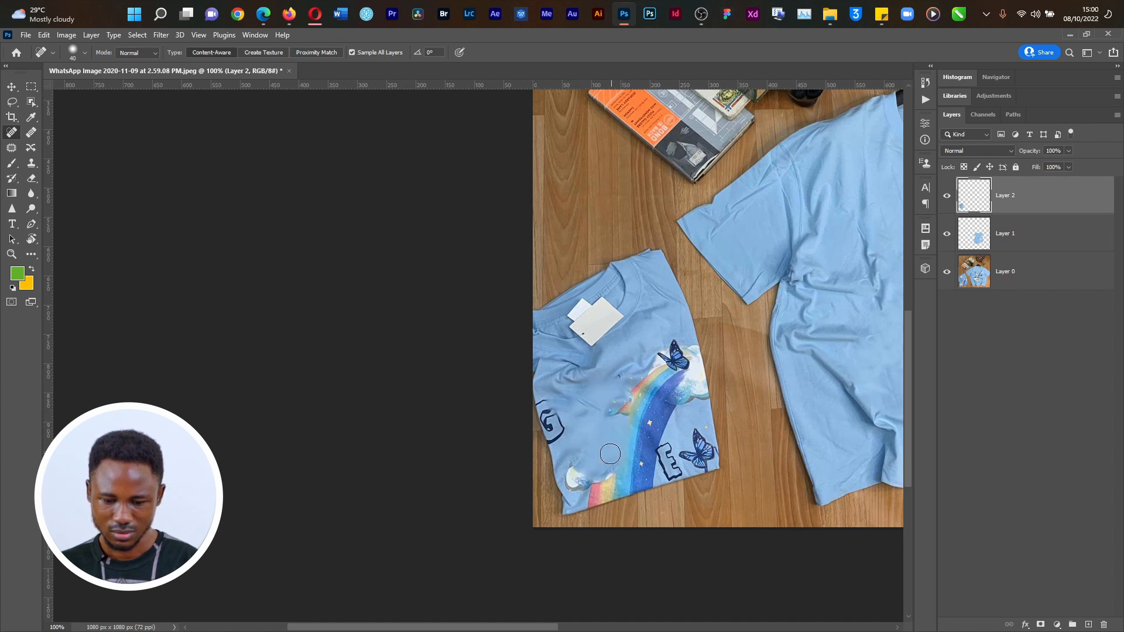
pyautogui.moveTo(609, 415)
pyautogui.mouseDown()
pyautogui.moveTo(679, 397)
pyautogui.moveTo(643, 367)
pyautogui.moveTo(622, 417)
pyautogui.moveTo(630, 443)
pyautogui.moveTo(650, 445)
pyautogui.moveTo(610, 433)
pyautogui.moveTo(572, 456)
pyautogui.moveTo(602, 483)
pyautogui.mouseUp()
pyautogui.moveTo(653, 361)
pyautogui.mouseDown()
pyautogui.moveTo(682, 363)
pyautogui.moveTo(665, 336)
pyautogui.moveTo(676, 348)
pyautogui.mouseUp()
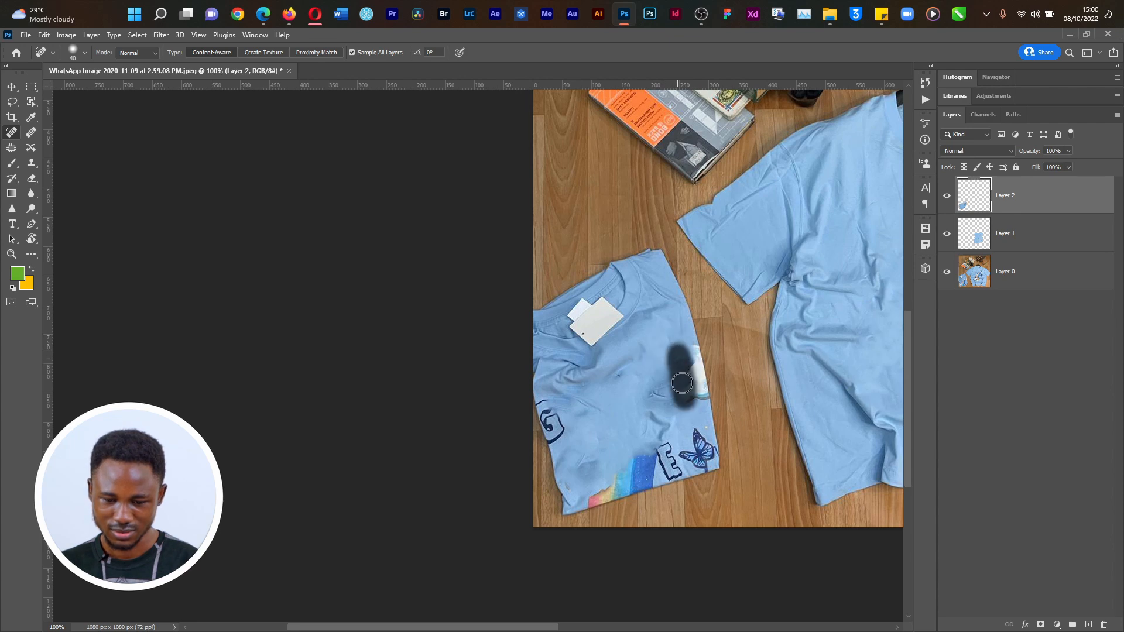
# Heal away the remaining letters, the lower butterfly and the rainbow's end on the folded T-shirt.
pyautogui.moveTo(641, 445)
pyautogui.mouseDown()
pyautogui.moveTo(663, 469)
pyautogui.moveTo(668, 450)
pyautogui.mouseUp()
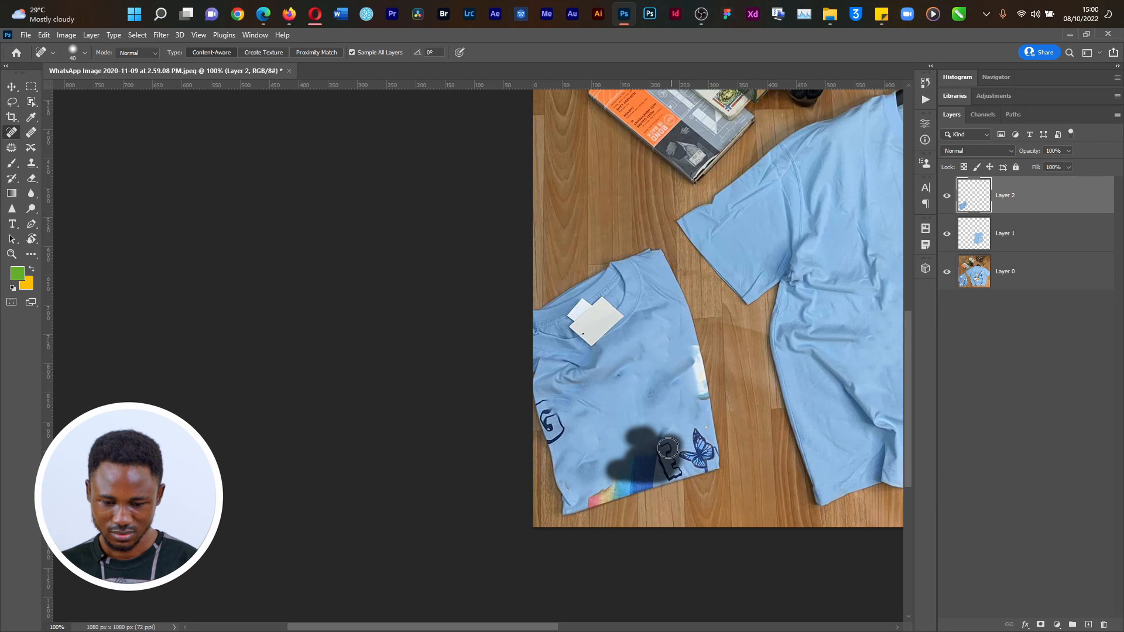
pyautogui.moveTo(672, 458)
pyautogui.mouseDown()
pyautogui.moveTo(663, 435)
pyautogui.moveTo(697, 442)
pyautogui.mouseUp()
pyautogui.moveTo(703, 453); pyautogui.dragTo(698, 438)
pyautogui.moveTo(699, 427)
pyautogui.mouseDown()
pyautogui.moveTo(566, 423)
pyautogui.moveTo(654, 395)
pyautogui.moveTo(546, 404)
pyautogui.moveTo(555, 437)
pyautogui.moveTo(567, 429)
pyautogui.moveTo(560, 442)
pyautogui.moveTo(533, 411)
pyautogui.moveTo(575, 485)
pyautogui.mouseUp()
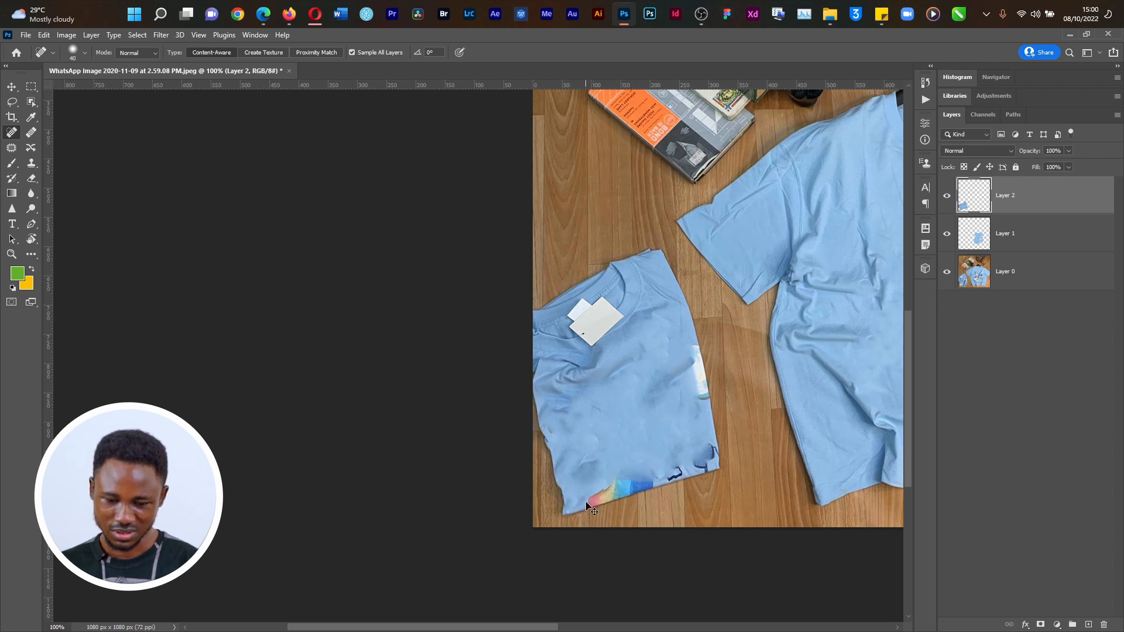
pyautogui.moveTo(587, 495); pyautogui.dragTo(650, 477)
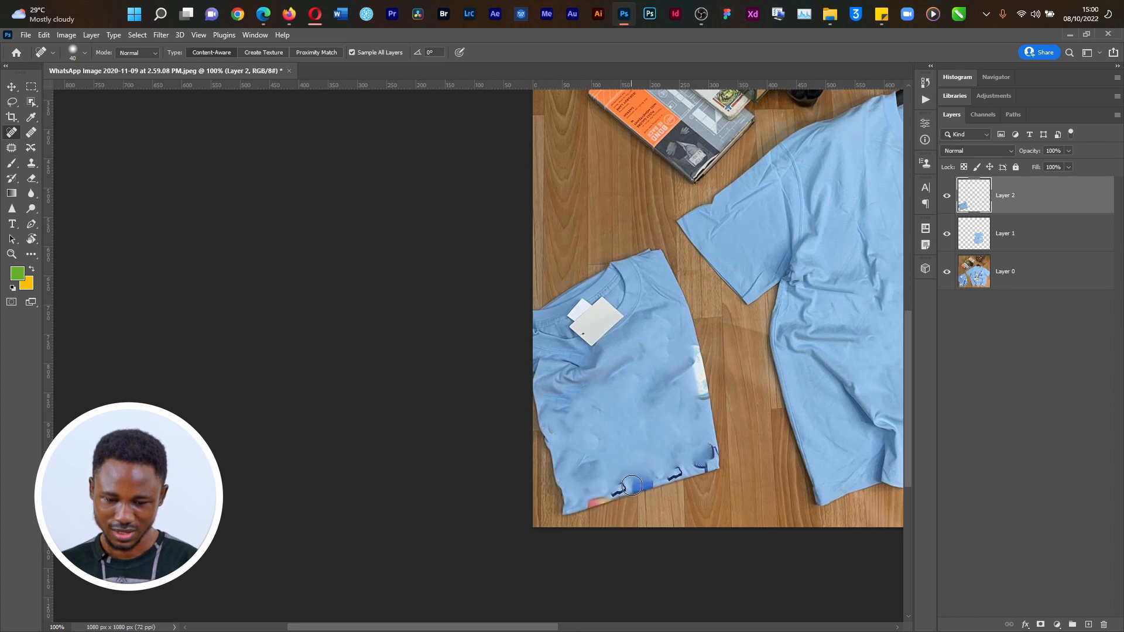
# Heal the leftover print marks along the folded T-shirt's hem and side edges, using a brush size of 25 for fine spots.
pyautogui.press('z')
pyautogui.moveTo(582, 295); pyautogui.dragTo(683, 484)
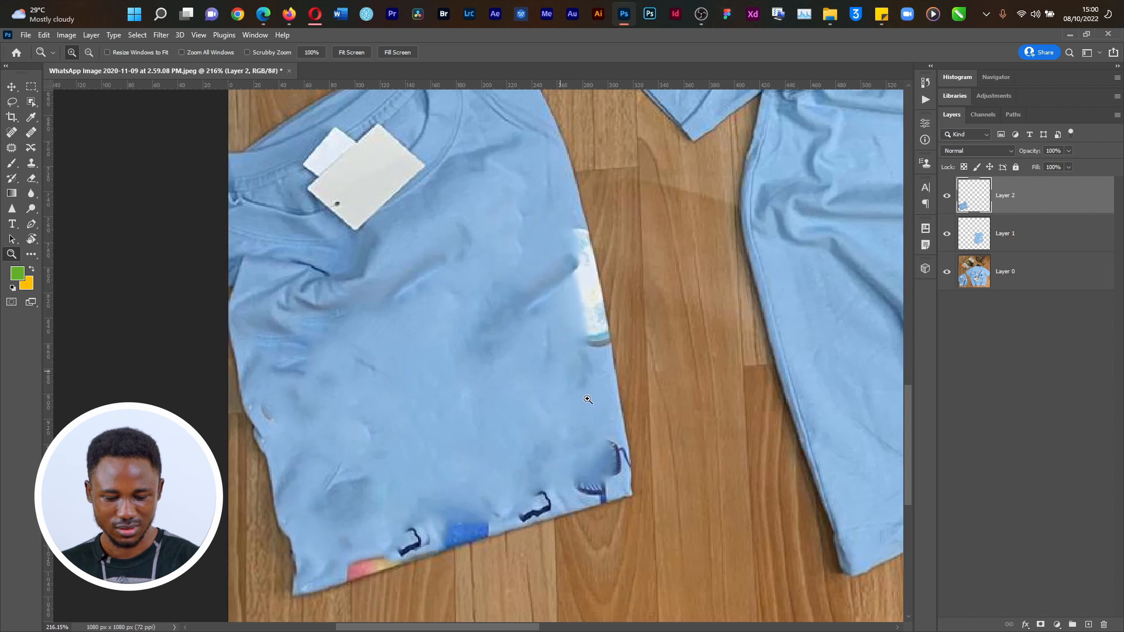
pyautogui.press('j')
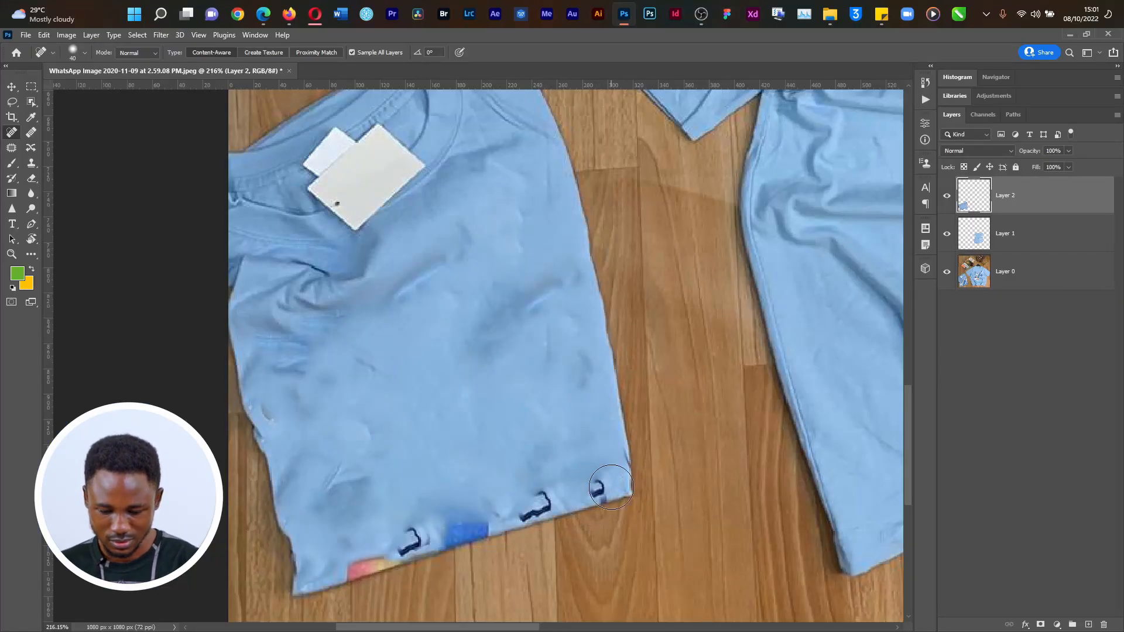
pyautogui.moveTo(547, 496)
pyautogui.mouseDown()
pyautogui.moveTo(443, 540)
pyautogui.moveTo(473, 521)
pyautogui.moveTo(378, 519)
pyautogui.moveTo(442, 528)
pyautogui.moveTo(349, 562)
pyautogui.moveTo(389, 549)
pyautogui.moveTo(375, 569)
pyautogui.mouseUp()
pyautogui.moveTo(436, 545)
pyautogui.mouseDown()
pyautogui.moveTo(493, 529)
pyautogui.moveTo(363, 581)
pyautogui.mouseUp()
pyautogui.moveTo(270, 415); pyautogui.dragTo(248, 404)
pyautogui.moveTo(257, 408); pyautogui.dragTo(263, 437)
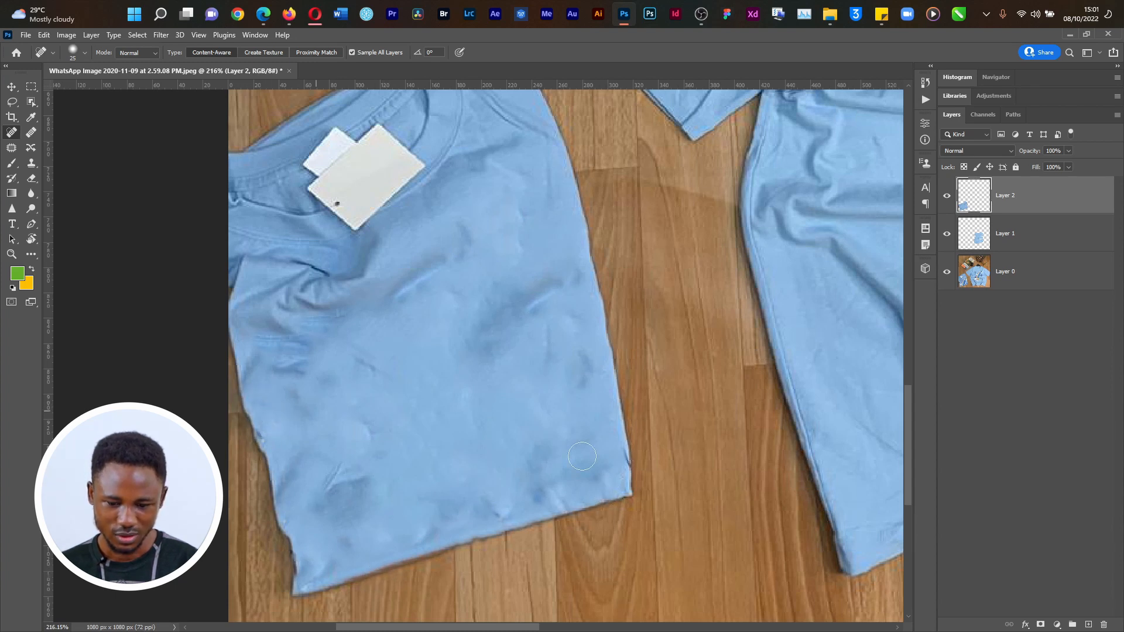
pyautogui.click(613, 423)
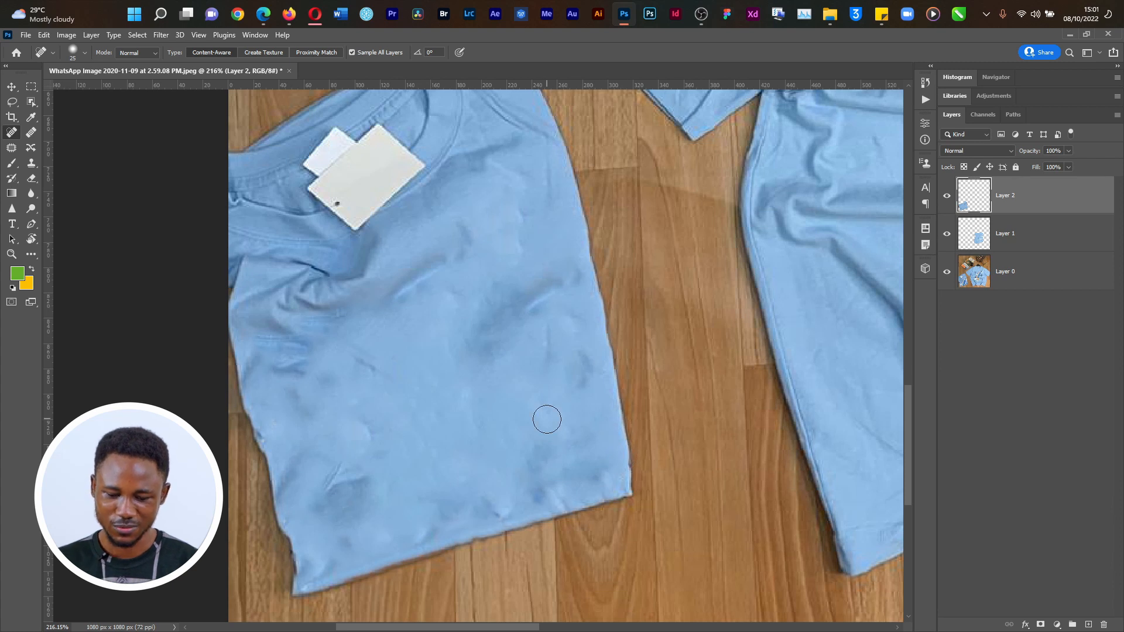
pyautogui.hotkey('ctrl', '0')
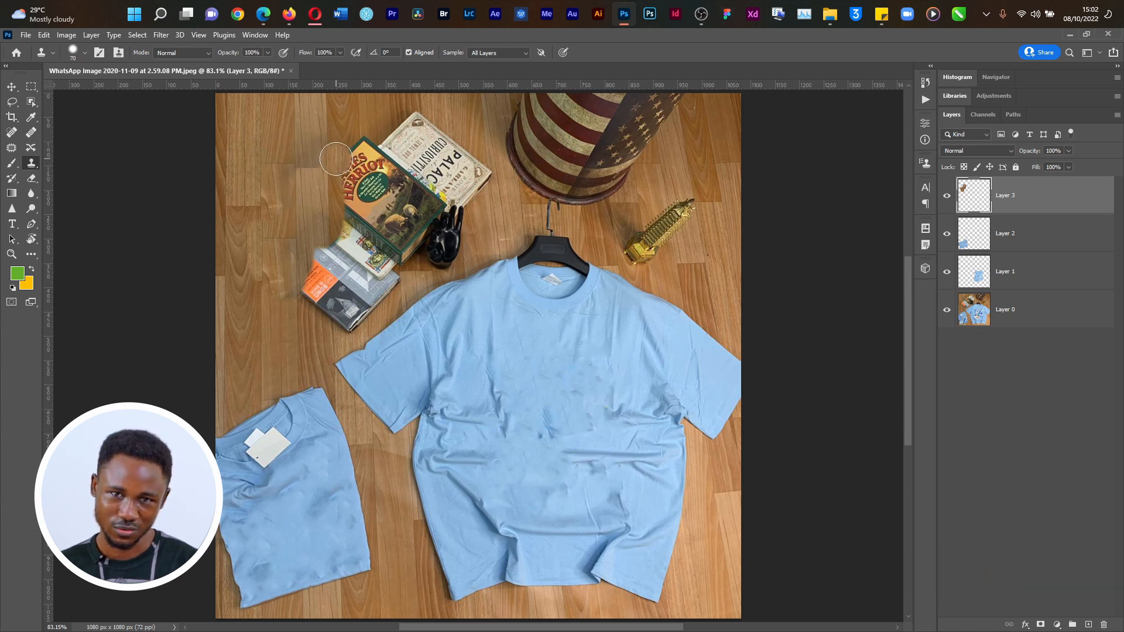
# Clone clean wood floor over the books and the black hand ornament on Layer 3 with a size 70 Clone Stamp.
pyautogui.moveTo(327, 159)
pyautogui.mouseDown()
pyautogui.moveTo(353, 150)
pyautogui.moveTo(362, 169)
pyautogui.moveTo(331, 208)
pyautogui.moveTo(334, 252)
pyautogui.moveTo(304, 270)
pyautogui.moveTo(309, 291)
pyautogui.moveTo(333, 289)
pyautogui.moveTo(343, 319)
pyautogui.moveTo(376, 295)
pyautogui.moveTo(360, 265)
pyautogui.moveTo(383, 252)
pyautogui.moveTo(399, 283)
pyautogui.moveTo(464, 177)
pyautogui.moveTo(483, 168)
pyautogui.moveTo(480, 181)
pyautogui.moveTo(463, 179)
pyautogui.moveTo(442, 147)
pyautogui.moveTo(408, 132)
pyautogui.moveTo(417, 137)
pyautogui.moveTo(355, 217)
pyautogui.mouseUp()
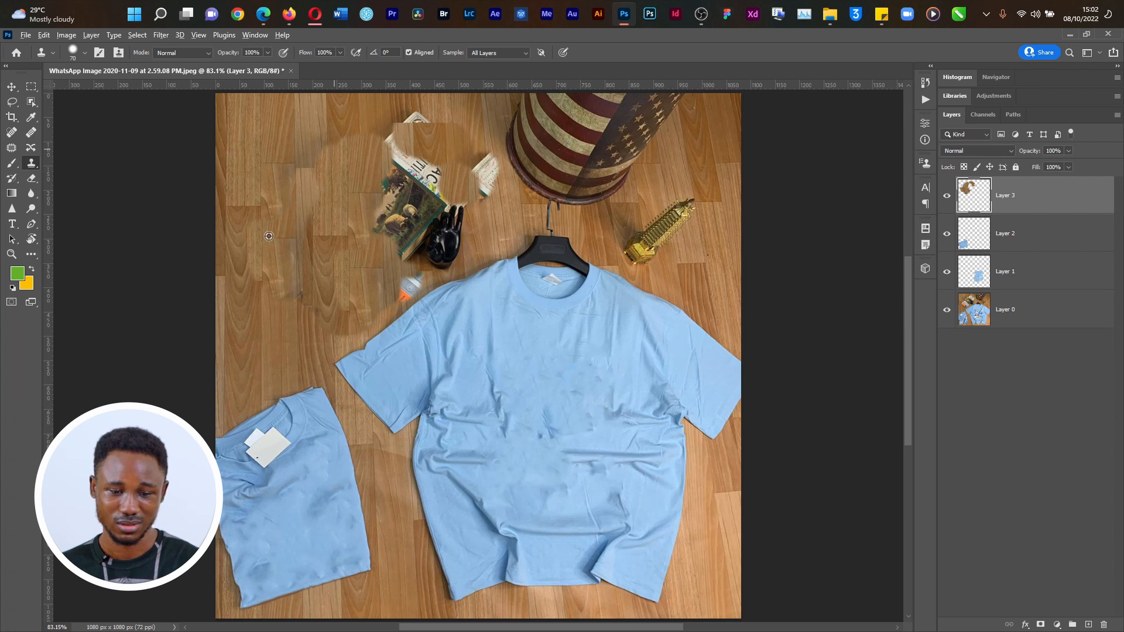
pyautogui.moveTo(413, 120)
pyautogui.mouseDown()
pyautogui.moveTo(399, 147)
pyautogui.moveTo(414, 158)
pyautogui.moveTo(397, 201)
pyautogui.moveTo(381, 224)
pyautogui.mouseUp()
pyautogui.keyDown('alt'); pyautogui.click(291, 222); pyautogui.keyUp('alt')
pyautogui.moveTo(424, 189)
pyautogui.mouseDown()
pyautogui.moveTo(483, 161)
pyautogui.moveTo(492, 181)
pyautogui.moveTo(461, 211)
pyautogui.moveTo(418, 216)
pyautogui.moveTo(418, 236)
pyautogui.moveTo(452, 232)
pyautogui.moveTo(399, 289)
pyautogui.moveTo(420, 261)
pyautogui.moveTo(394, 268)
pyautogui.moveTo(371, 308)
pyautogui.moveTo(359, 255)
pyautogui.mouseUp()
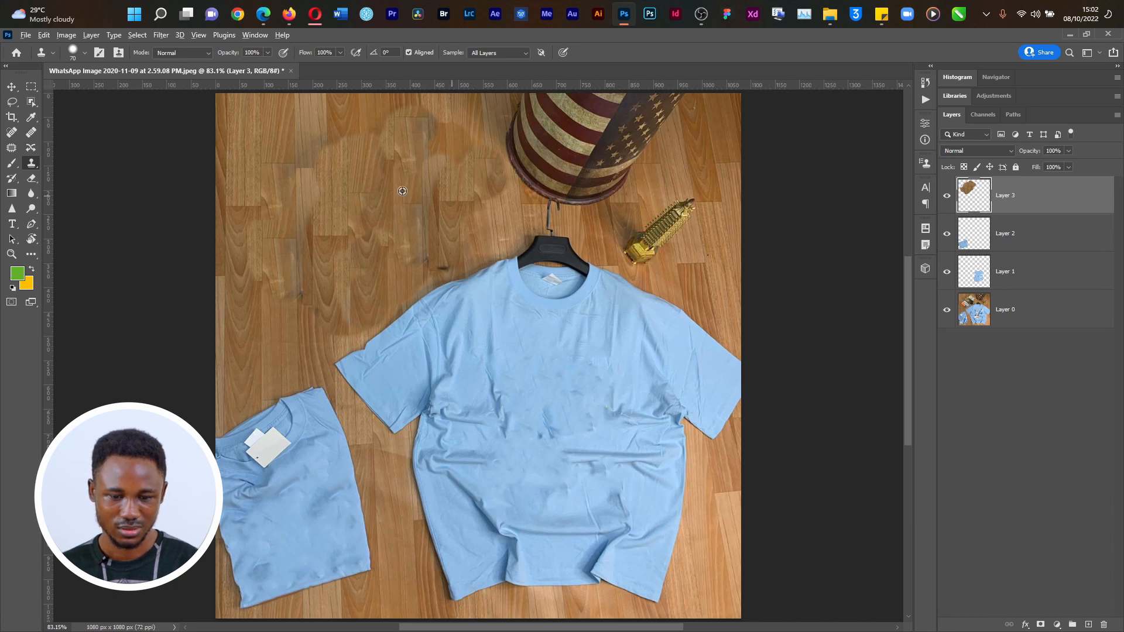
# Clone wood floor over the golden ornament and the flag-patterned barrel above the large T-shirt.
pyautogui.keyDown('alt'); pyautogui.click(722, 169); pyautogui.keyUp('alt')
pyautogui.moveTo(695, 201); pyautogui.dragTo(687, 211)
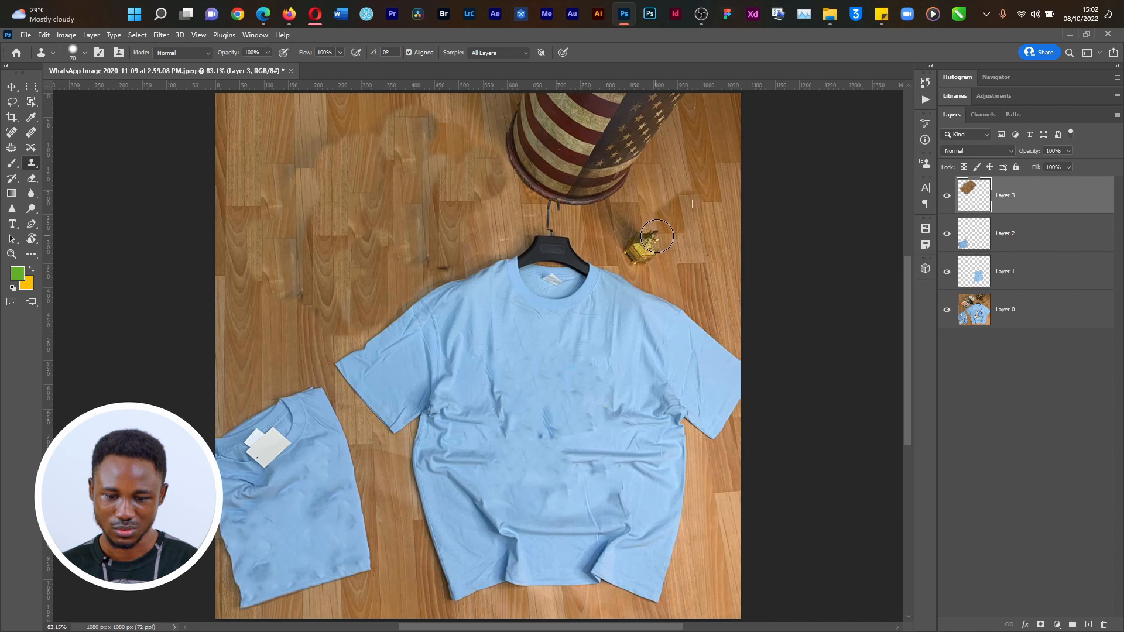
pyautogui.keyDown('alt'); pyautogui.click(717, 129); pyautogui.keyUp('alt')
pyautogui.moveTo(663, 221)
pyautogui.mouseDown()
pyautogui.moveTo(633, 248)
pyautogui.moveTo(654, 251)
pyautogui.moveTo(682, 188)
pyautogui.mouseUp()
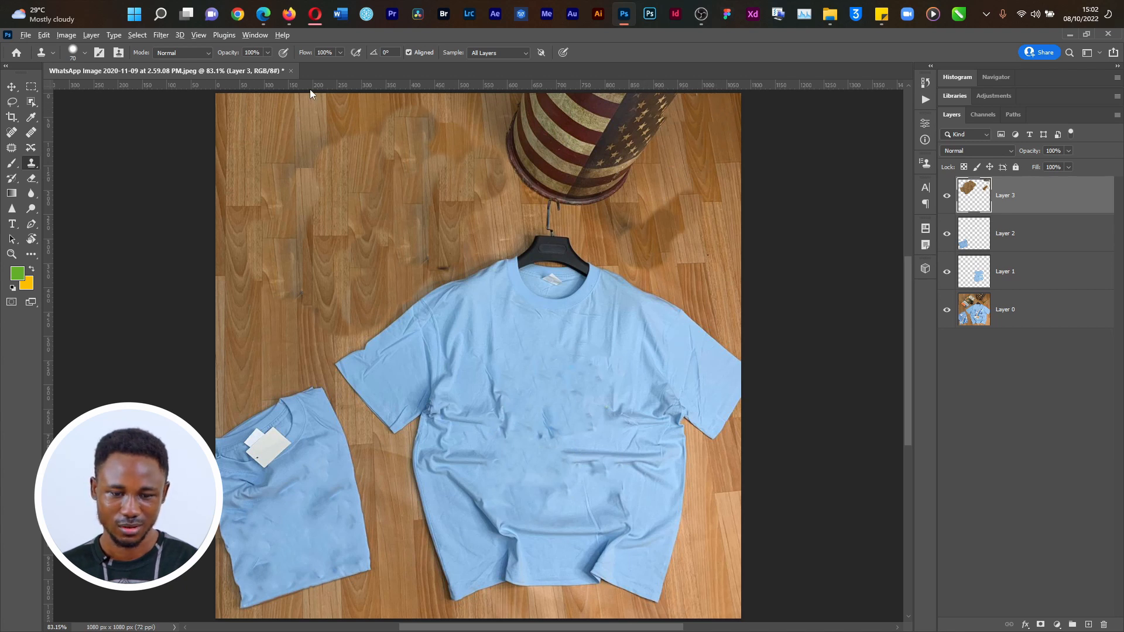
pyautogui.moveTo(497, 115)
pyautogui.mouseDown()
pyautogui.moveTo(679, 102)
pyautogui.moveTo(648, 116)
pyautogui.moveTo(525, 122)
pyautogui.moveTo(692, 144)
pyautogui.moveTo(556, 148)
pyautogui.moveTo(501, 135)
pyautogui.moveTo(535, 160)
pyautogui.moveTo(631, 169)
pyautogui.moveTo(599, 189)
pyautogui.moveTo(539, 174)
pyautogui.mouseUp()
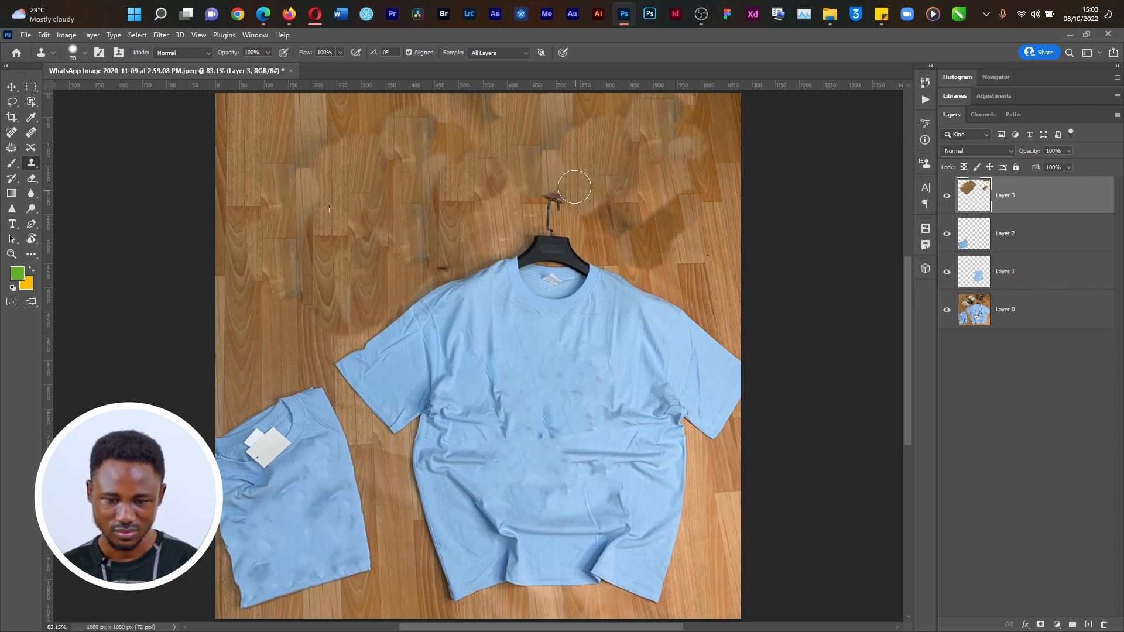
# Heal away the leftover barrel rim around the hanger hook with a small Spot Healing Brush.
pyautogui.press('z')
pyautogui.moveTo(515, 176)
pyautogui.mouseDown()
pyautogui.moveTo(614, 234)
pyautogui.moveTo(614, 256)
pyautogui.mouseUp()
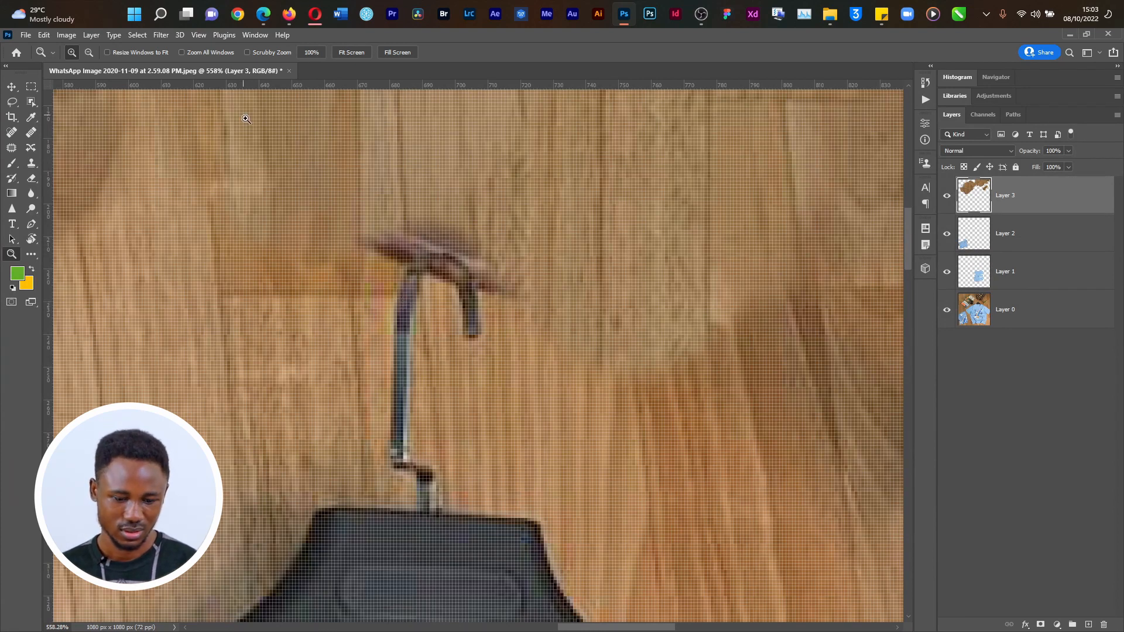
pyautogui.press('h')
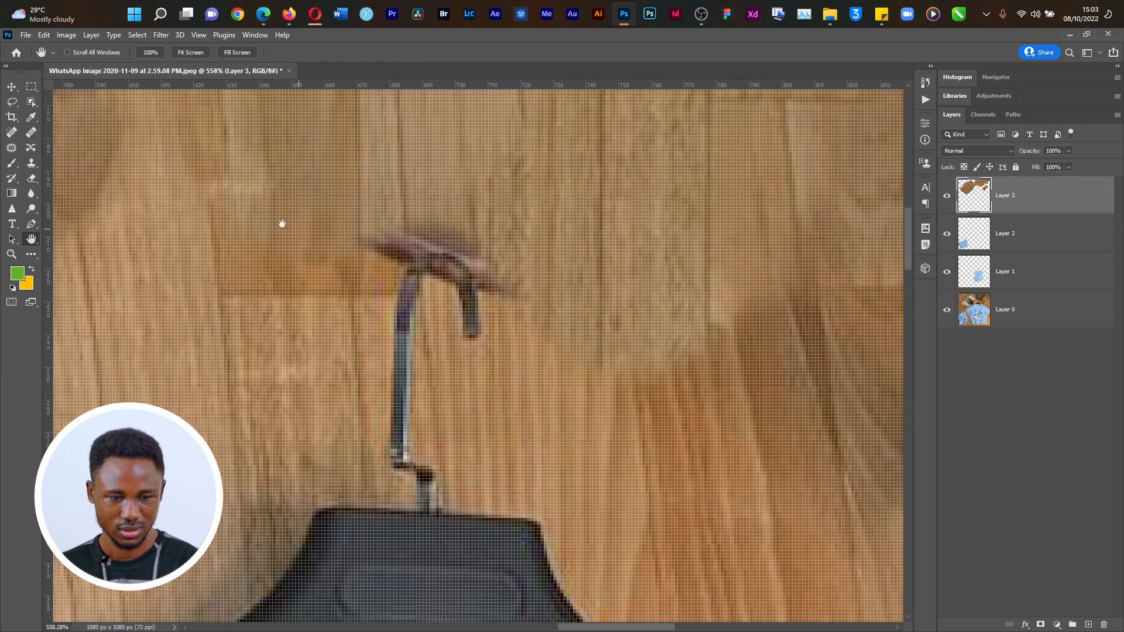
pyautogui.press('j')
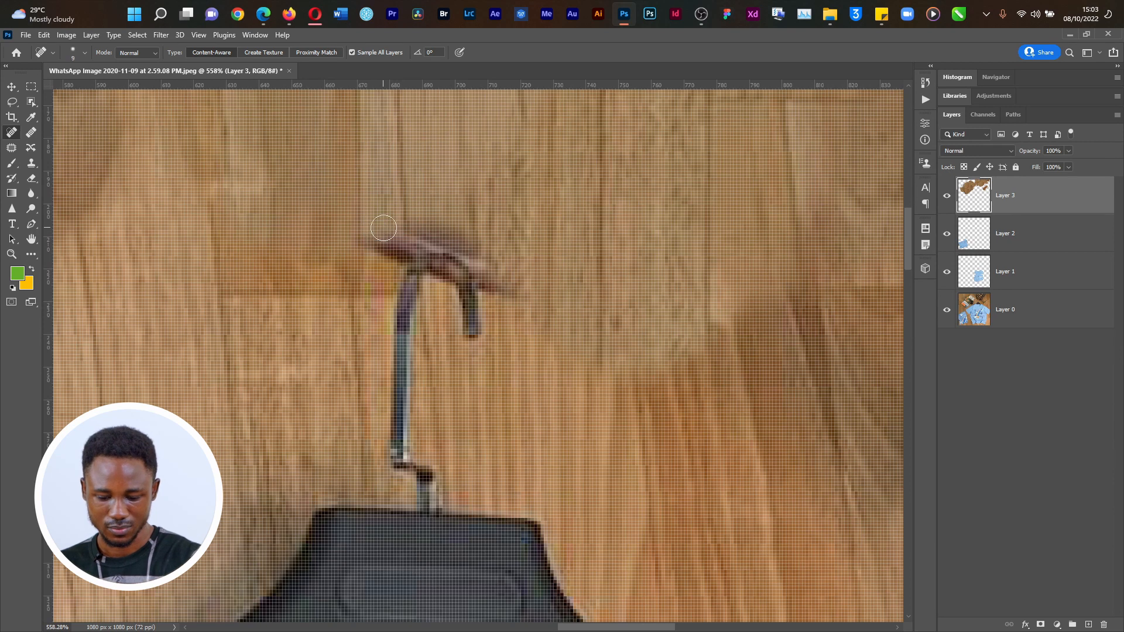
pyautogui.hotkey('ctrl', '-')
pyautogui.hotkey('ctrl', '-')
pyautogui.moveTo(415, 271); pyautogui.dragTo(473, 278)
pyautogui.moveTo(477, 279)
pyautogui.mouseDown()
pyautogui.moveTo(490, 308)
pyautogui.moveTo(489, 287)
pyautogui.moveTo(499, 302)
pyautogui.moveTo(491, 326)
pyautogui.moveTo(474, 283)
pyautogui.moveTo(439, 274)
pyautogui.moveTo(444, 283)
pyautogui.moveTo(448, 270)
pyautogui.moveTo(412, 302)
pyautogui.moveTo(450, 273)
pyautogui.moveTo(491, 304)
pyautogui.moveTo(428, 271)
pyautogui.mouseUp()
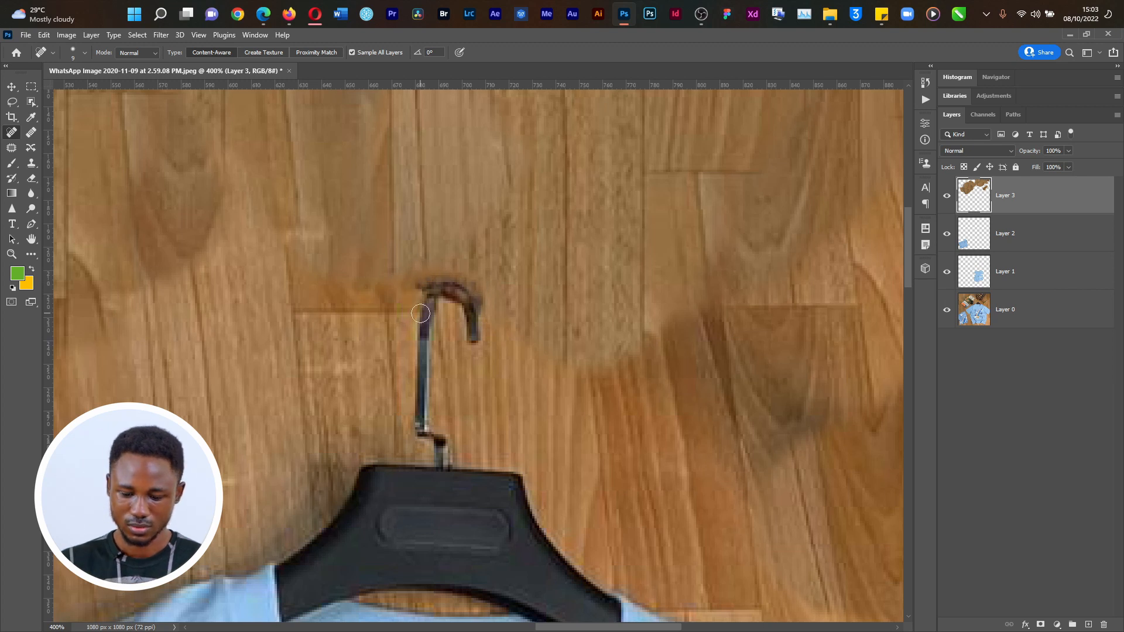
pyautogui.click(421, 313)
pyautogui.hotkey('ctrl', '0')
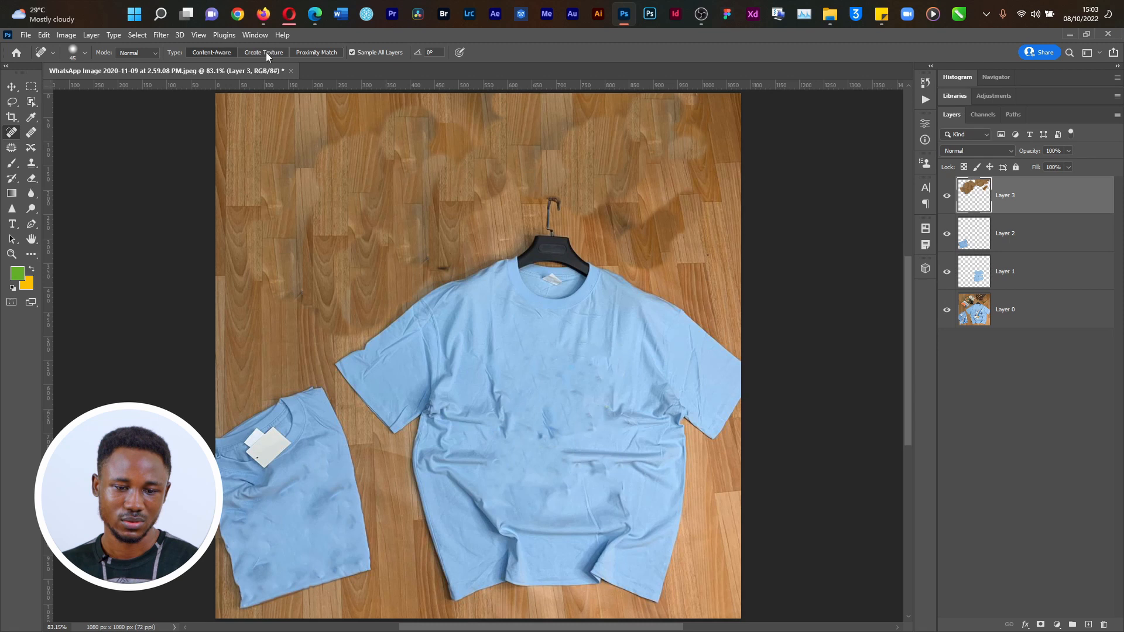
# Blend the cloned floor patches above the folded T-shirt using the Spot Healing Brush in Proximity Match mode.
pyautogui.moveTo(295, 205)
pyautogui.mouseDown()
pyautogui.moveTo(328, 151)
pyautogui.moveTo(301, 187)
pyautogui.mouseUp()
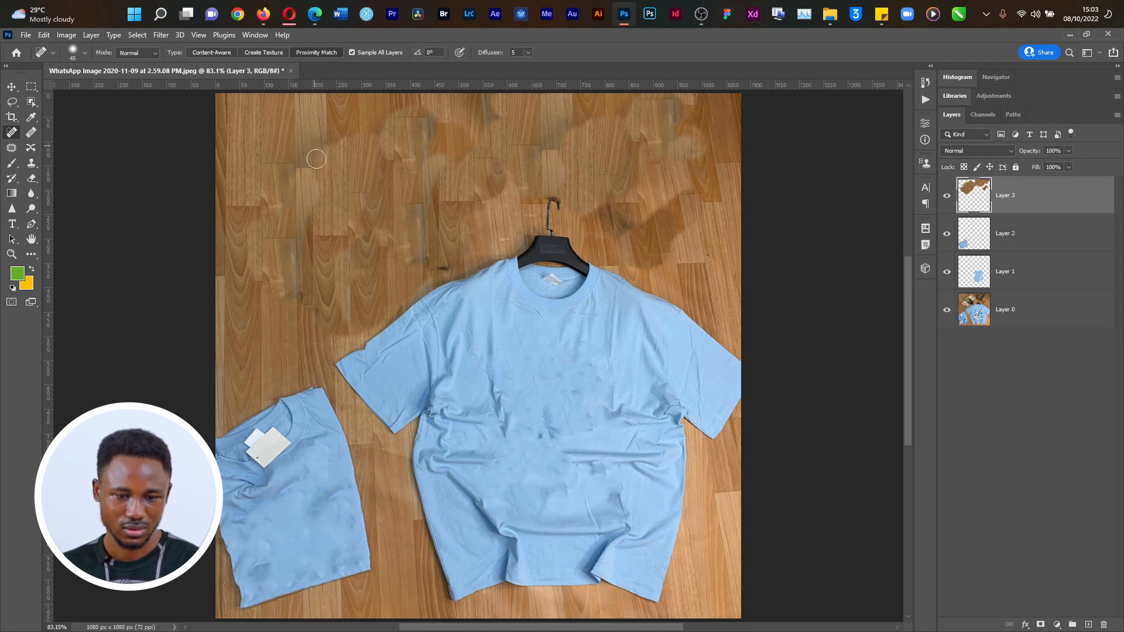
pyautogui.moveTo(287, 163); pyautogui.dragTo(307, 188)
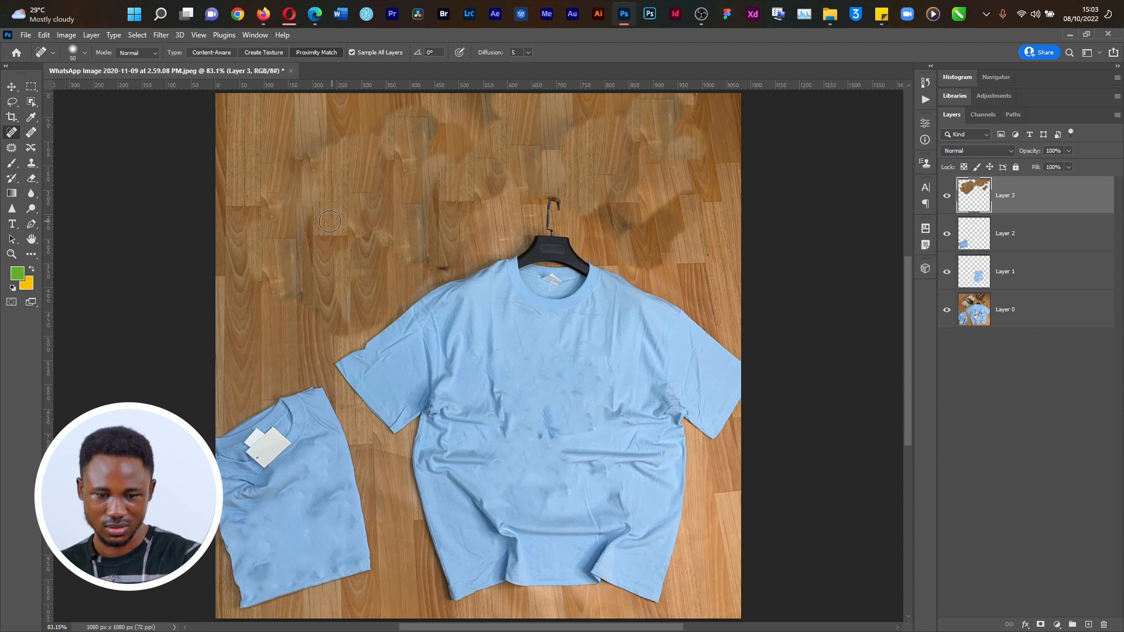
pyautogui.press('[')
pyautogui.moveTo(342, 129)
pyautogui.mouseDown()
pyautogui.moveTo(294, 175)
pyautogui.moveTo(304, 153)
pyautogui.moveTo(246, 229)
pyautogui.mouseUp()
pyautogui.press('[')
pyautogui.press('[')
pyautogui.press('[')
pyautogui.press('[')
pyautogui.moveTo(279, 200)
pyautogui.mouseDown()
pyautogui.moveTo(313, 296)
pyautogui.moveTo(294, 286)
pyautogui.mouseUp()
# Try to heal the floor patches between the books' former spot and the hanger, and undo those strokes.
pyautogui.moveTo(427, 234); pyautogui.dragTo(408, 205)
pyautogui.moveTo(430, 176); pyautogui.dragTo(427, 193)
pyautogui.hotkey('ctrl', 'z')
pyautogui.hotkey('ctrl', 'z')
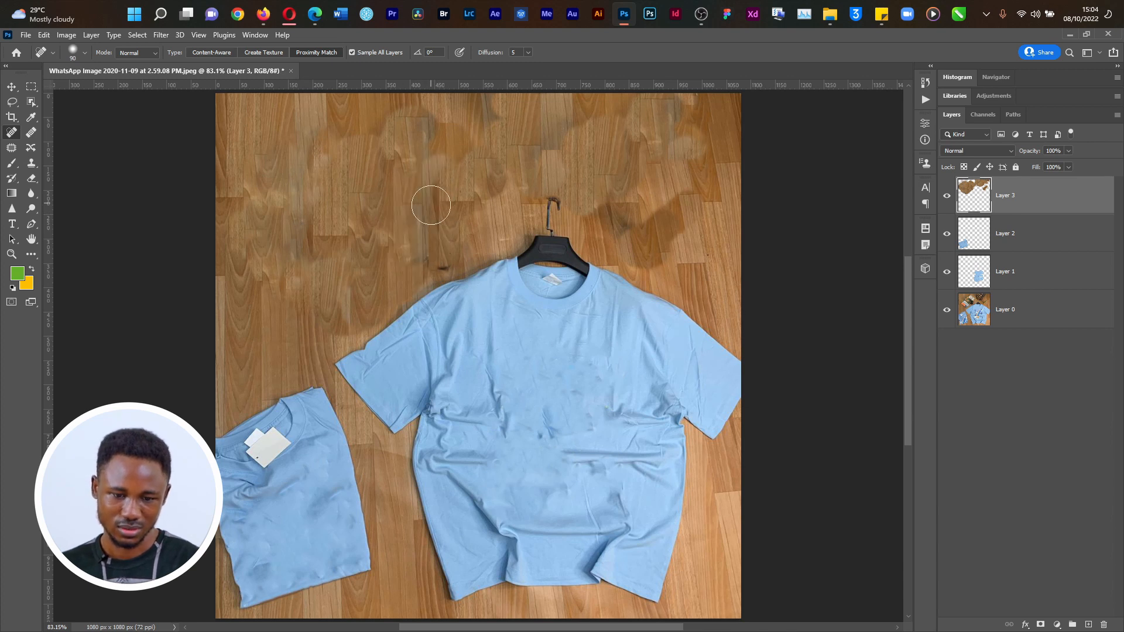
# Blend the cloned floor patches above and to the left of the hanger with Proximity Match healing strokes.
pyautogui.moveTo(561, 136); pyautogui.dragTo(592, 138)
pyautogui.moveTo(462, 120)
pyautogui.mouseDown()
pyautogui.moveTo(488, 121)
pyautogui.moveTo(492, 111)
pyautogui.moveTo(433, 111)
pyautogui.mouseUp()
pyautogui.moveTo(459, 120); pyautogui.dragTo(448, 145)
pyautogui.moveTo(450, 158); pyautogui.dragTo(442, 175)
pyautogui.moveTo(451, 168)
pyautogui.mouseDown()
pyautogui.moveTo(355, 215)
pyautogui.moveTo(389, 161)
pyautogui.mouseUp()
pyautogui.moveTo(394, 143)
pyautogui.mouseDown()
pyautogui.moveTo(374, 153)
pyautogui.moveTo(423, 117)
pyautogui.moveTo(363, 178)
pyautogui.mouseUp()
pyautogui.moveTo(414, 168); pyautogui.dragTo(337, 234)
# Try to heal the floor beside the large T-shirt's shoulder, and undo the last two strokes.
pyautogui.moveTo(441, 186)
pyautogui.mouseDown()
pyautogui.moveTo(421, 244)
pyautogui.moveTo(444, 261)
pyautogui.moveTo(405, 278)
pyautogui.mouseUp()
pyautogui.moveTo(389, 241); pyautogui.dragTo(276, 266)
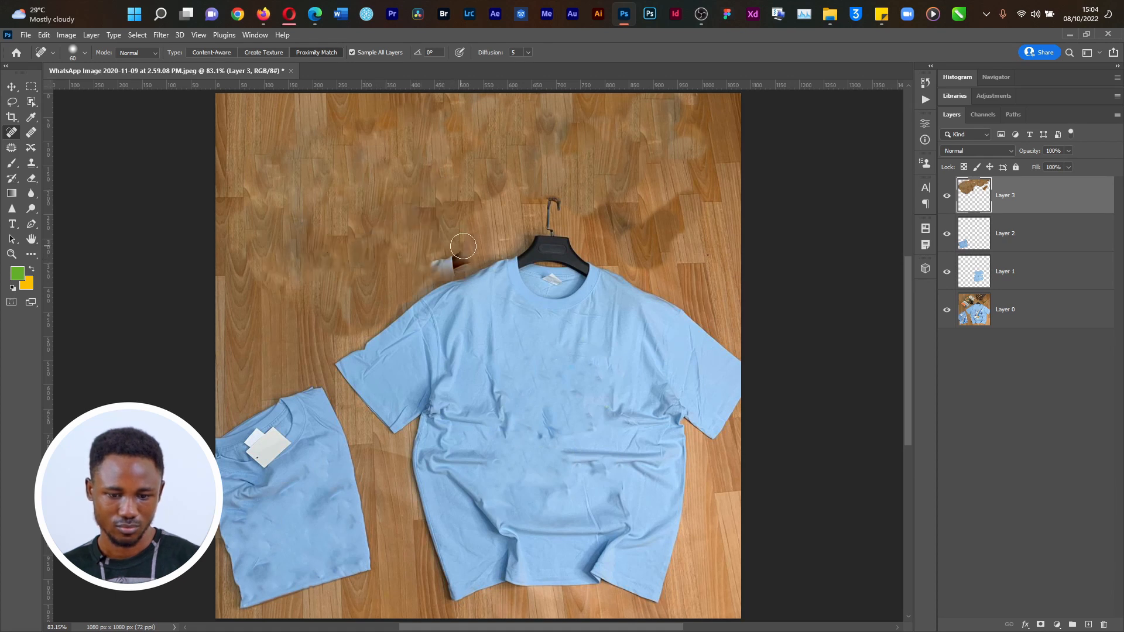
pyautogui.hotkey('ctrl', 'z')
pyautogui.hotkey('ctrl', 'z')
# Even out the wood texture across the whole upper floor area with size 60 Proximity Match healing strokes.
pyautogui.moveTo(308, 229)
pyautogui.mouseDown()
pyautogui.moveTo(275, 231)
pyautogui.moveTo(294, 239)
pyautogui.moveTo(316, 154)
pyautogui.moveTo(427, 148)
pyautogui.mouseUp()
pyautogui.moveTo(380, 202); pyautogui.dragTo(390, 201)
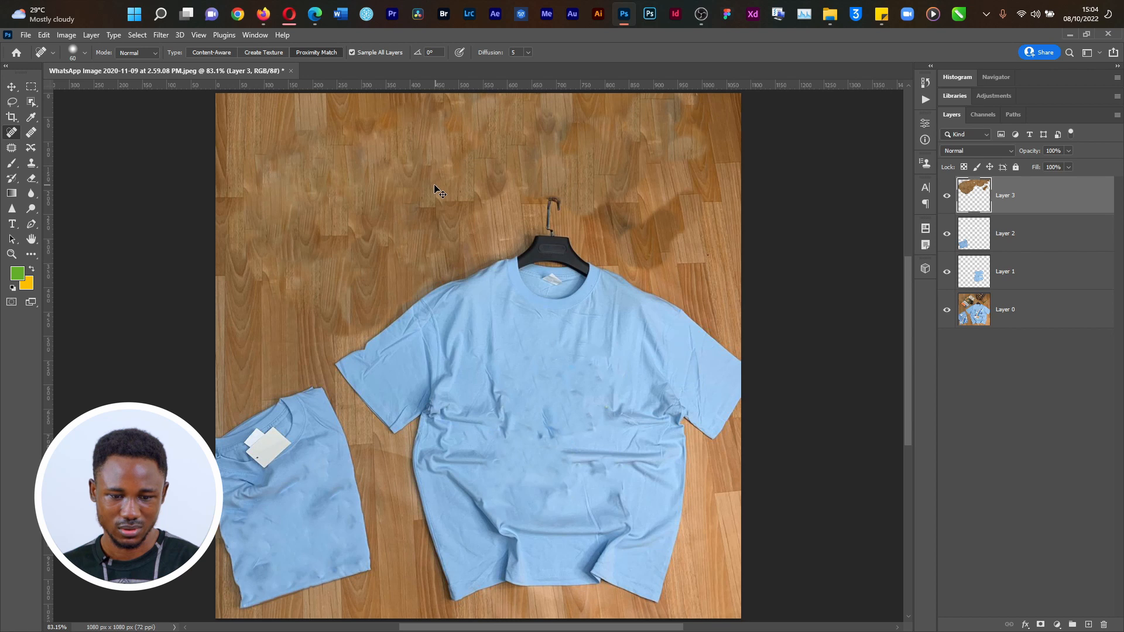
pyautogui.moveTo(620, 226)
pyautogui.mouseDown()
pyautogui.moveTo(626, 216)
pyautogui.moveTo(608, 231)
pyautogui.mouseUp()
pyautogui.moveTo(650, 189)
pyautogui.mouseDown()
pyautogui.moveTo(607, 175)
pyautogui.moveTo(661, 147)
pyautogui.mouseUp()
pyautogui.moveTo(680, 155)
pyautogui.mouseDown()
pyautogui.moveTo(688, 114)
pyautogui.moveTo(518, 129)
pyautogui.mouseUp()
pyautogui.moveTo(498, 167)
pyautogui.mouseDown()
pyautogui.moveTo(413, 233)
pyautogui.moveTo(331, 248)
pyautogui.mouseUp()
pyautogui.moveTo(348, 129); pyautogui.dragTo(278, 135)
pyautogui.moveTo(387, 123); pyautogui.dragTo(551, 108)
pyautogui.moveTo(656, 115); pyautogui.dragTo(697, 105)
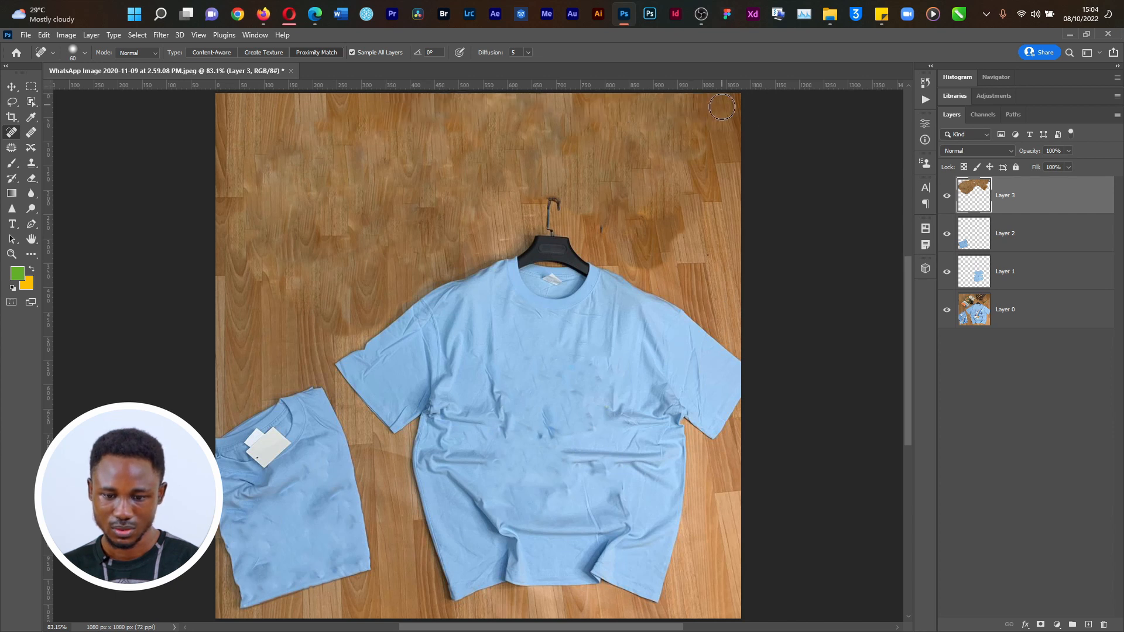
# Try to blend the dark floor patch right of the hanger and the planks above it with Proximity Match healing.
pyautogui.moveTo(656, 221)
pyautogui.mouseDown()
pyautogui.moveTo(697, 235)
pyautogui.moveTo(673, 238)
pyautogui.moveTo(652, 261)
pyautogui.mouseUp()
pyautogui.moveTo(641, 256); pyautogui.dragTo(620, 244)
pyautogui.moveTo(601, 227); pyautogui.dragTo(596, 202)
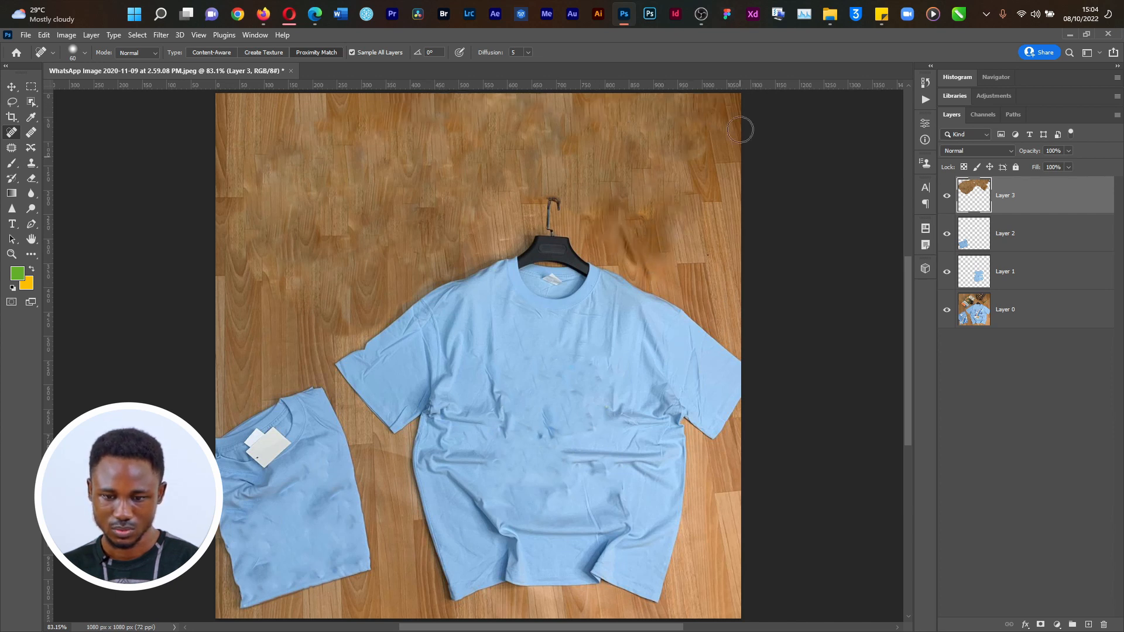
pyautogui.click(699, 16)
pyautogui.click(700, 16)
pyautogui.moveTo(518, 163); pyautogui.dragTo(556, 147)
pyautogui.moveTo(540, 137); pyautogui.dragTo(555, 116)
pyautogui.moveTo(514, 167)
pyautogui.mouseDown()
pyautogui.moveTo(462, 185)
pyautogui.moveTo(428, 215)
pyautogui.mouseUp()
# Try to heal the entire upper floor in broad Content-Aware strokes with the brush enlarged to size 200.
pyautogui.press(']')
pyautogui.press(']')
pyautogui.press(']')
pyautogui.press(']')
pyautogui.press(']')
pyautogui.press(']')
pyautogui.press(']')
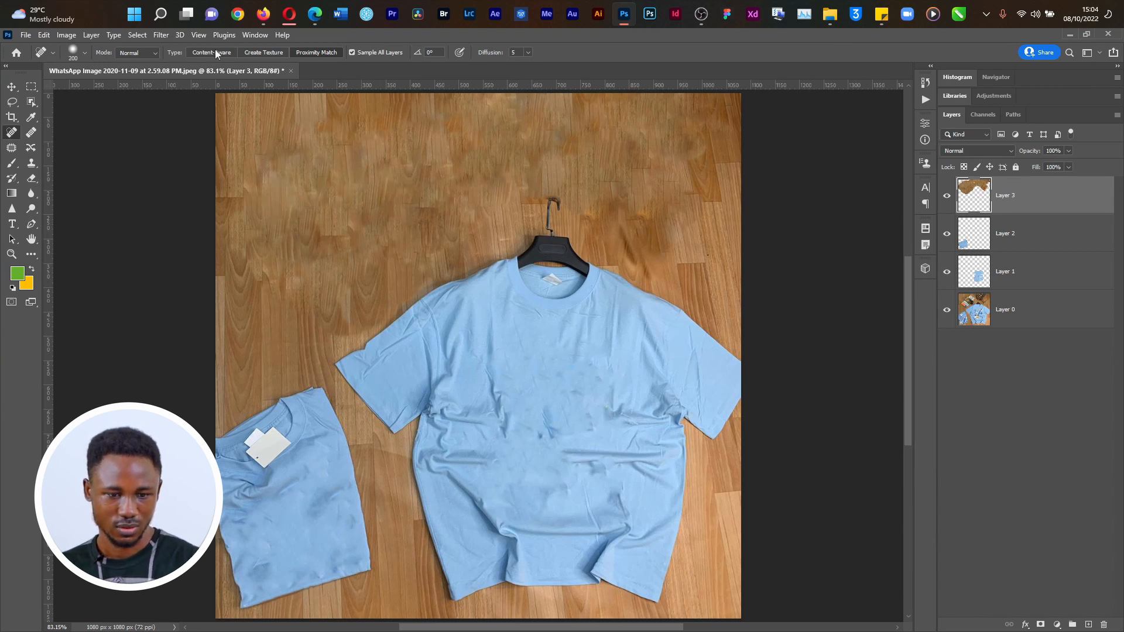
pyautogui.moveTo(272, 231)
pyautogui.mouseDown()
pyautogui.moveTo(239, 210)
pyautogui.moveTo(295, 218)
pyautogui.moveTo(354, 159)
pyautogui.moveTo(377, 178)
pyautogui.mouseUp()
pyautogui.moveTo(352, 238)
pyautogui.mouseDown()
pyautogui.moveTo(401, 244)
pyautogui.moveTo(381, 215)
pyautogui.moveTo(514, 137)
pyautogui.mouseUp()
pyautogui.moveTo(390, 201); pyautogui.dragTo(606, 124)
pyautogui.moveTo(364, 144)
pyautogui.mouseDown()
pyautogui.moveTo(650, 116)
pyautogui.moveTo(738, 132)
pyautogui.mouseUp()
pyautogui.moveTo(633, 170); pyautogui.dragTo(765, 220)
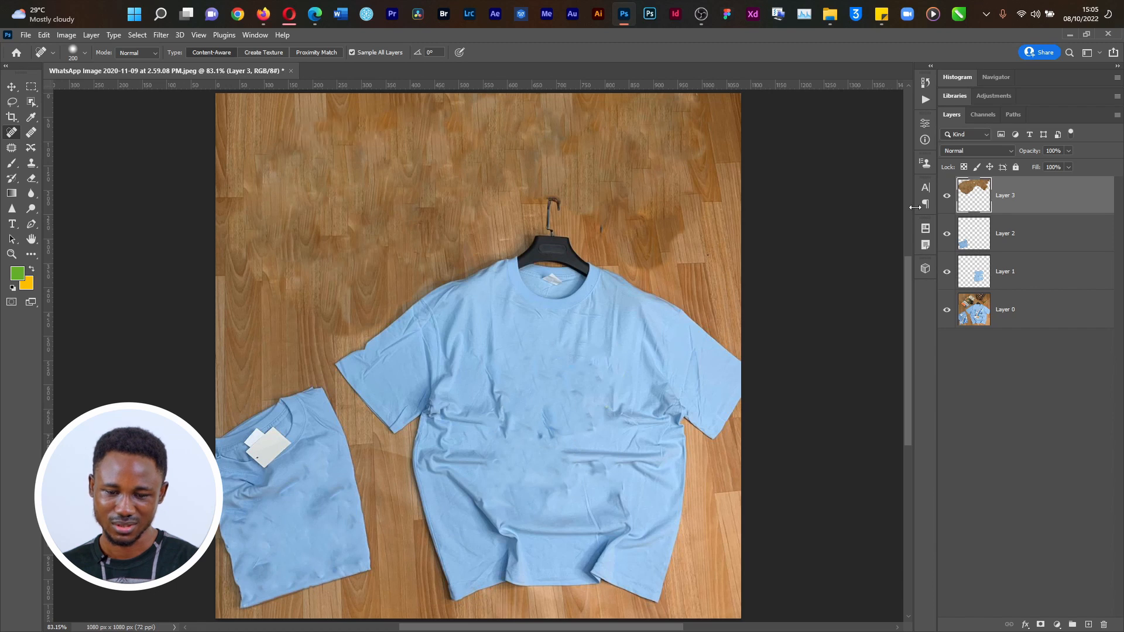
pyautogui.moveTo(602, 181); pyautogui.dragTo(597, 217)
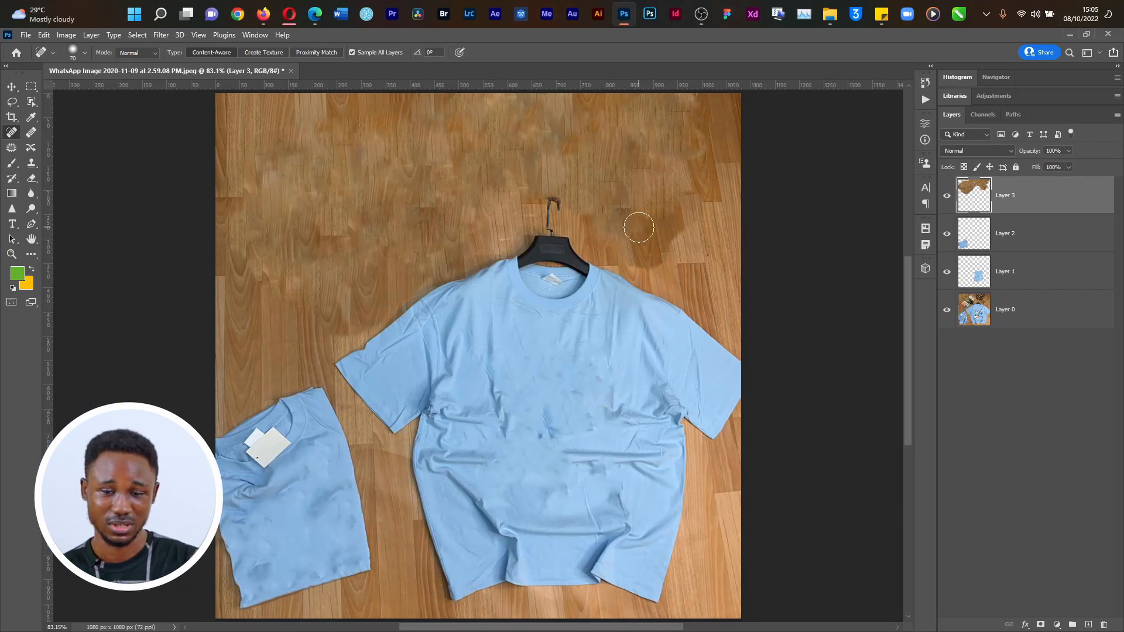
# Switch to File Explorer, browse to the Material folder of Shoot L - Mockup Creation, and open Clean up.psd in Photoshop.
pyautogui.hotkey('alt', 'Tab')
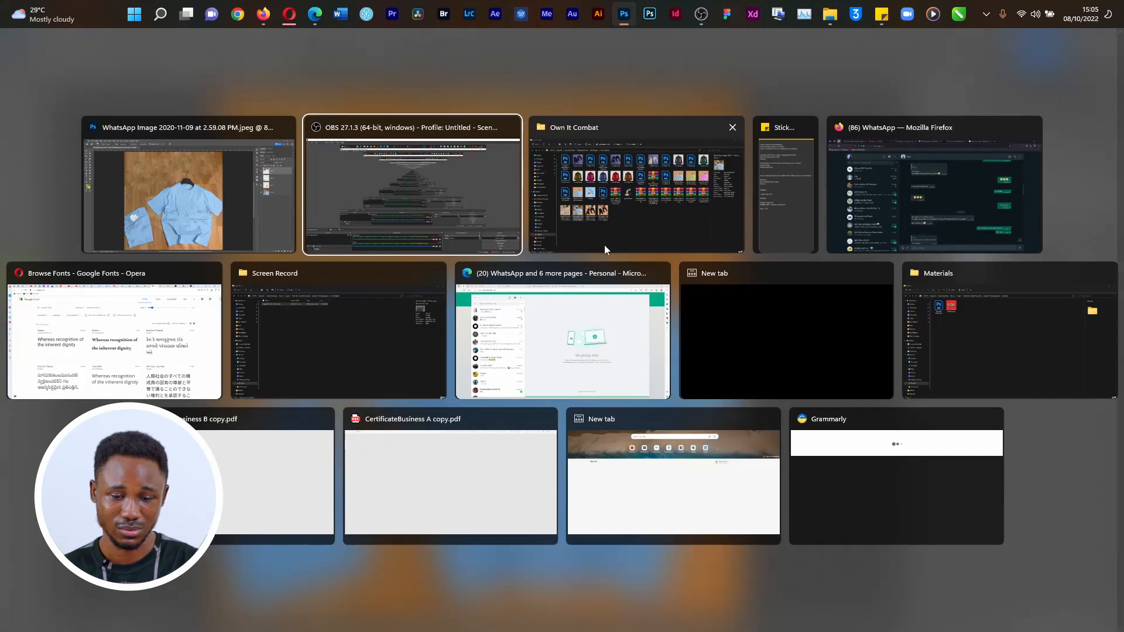
pyautogui.click(622, 217)
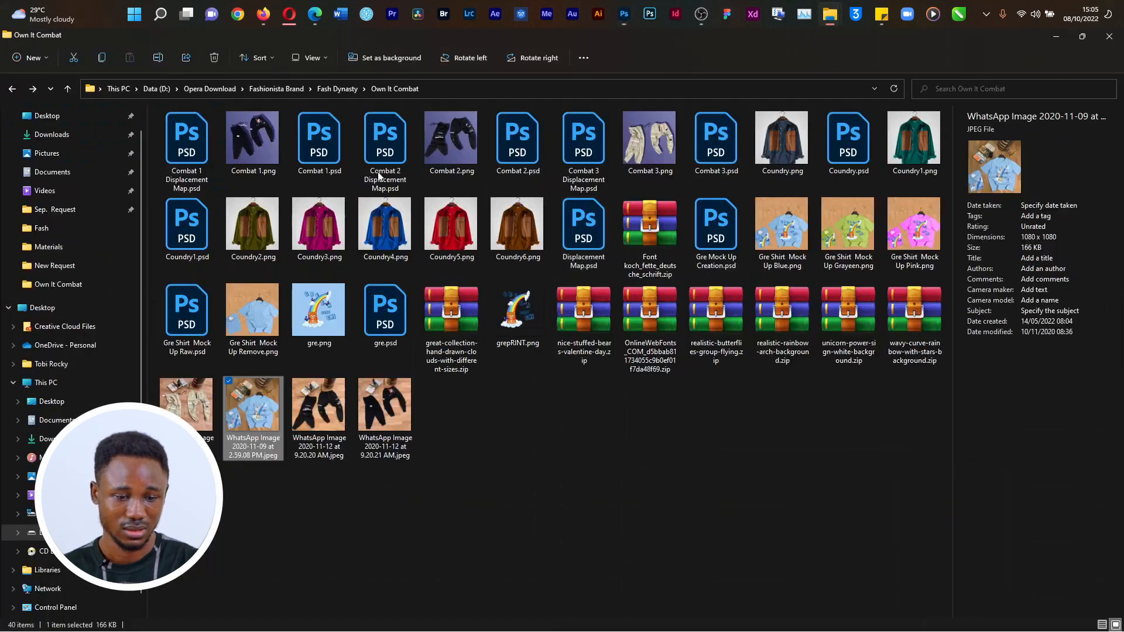
pyautogui.click(87, 269)
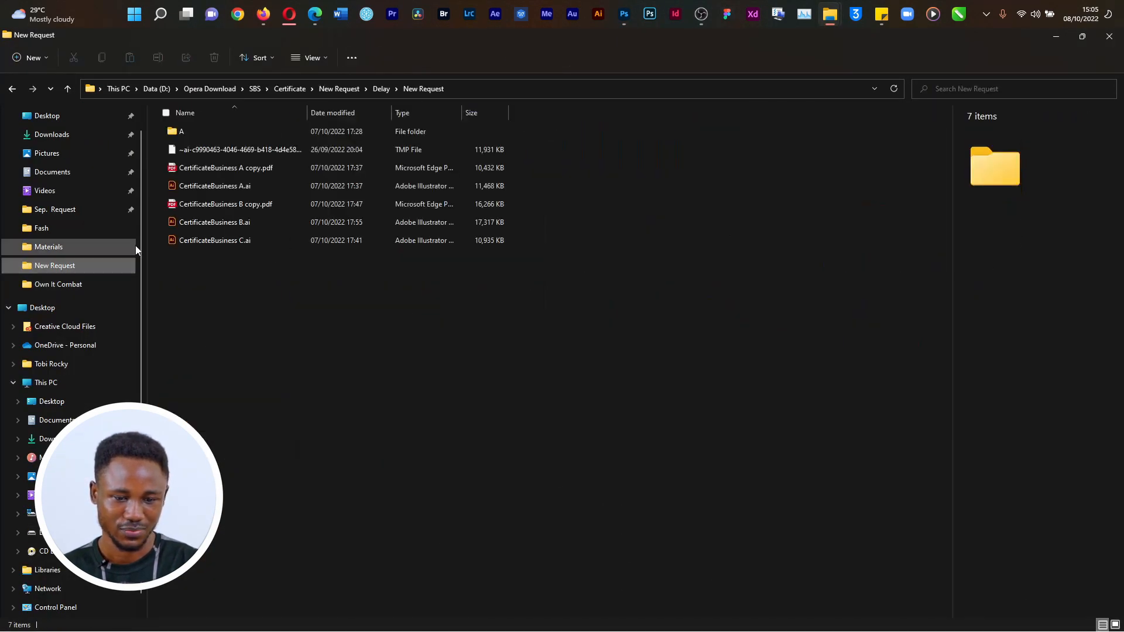
pyautogui.click(104, 246)
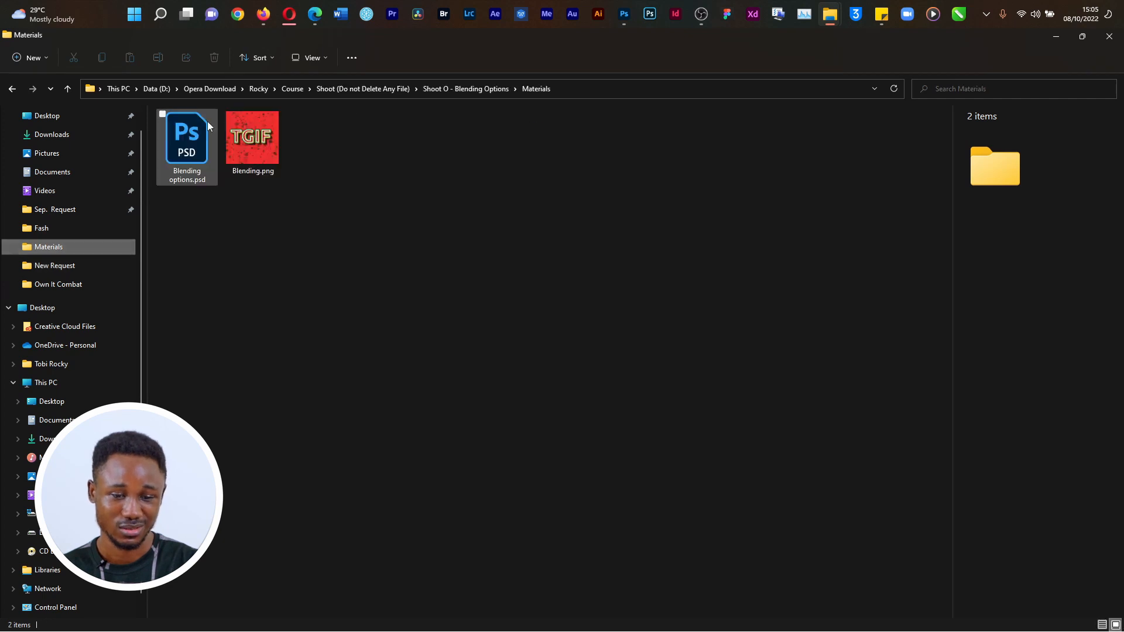
pyautogui.click(338, 95)
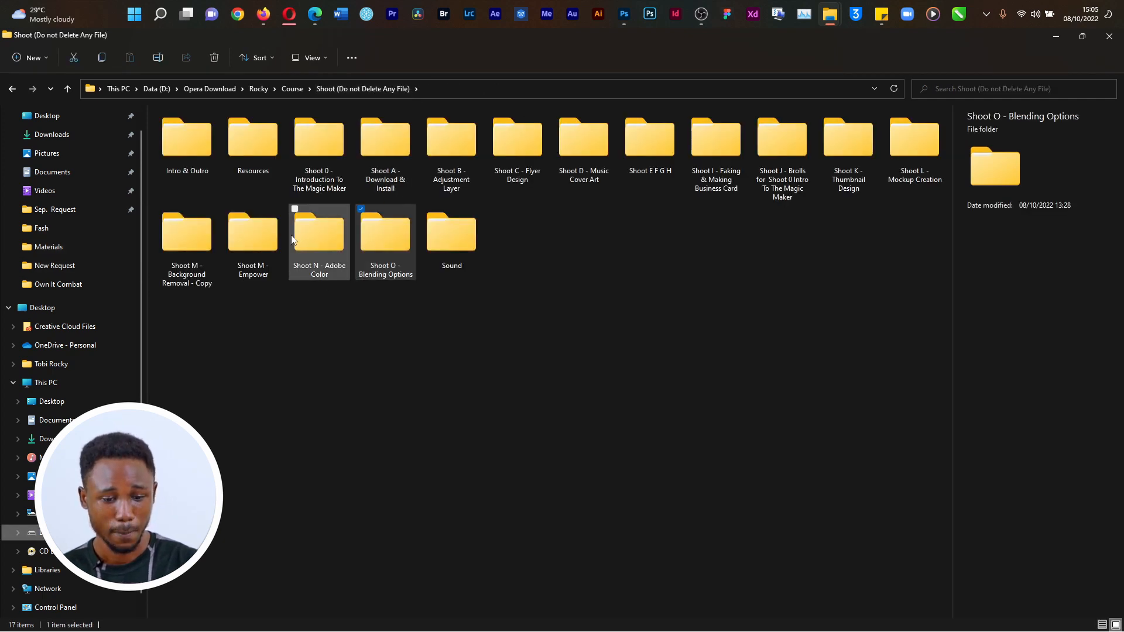
pyautogui.doubleClick(915, 155)
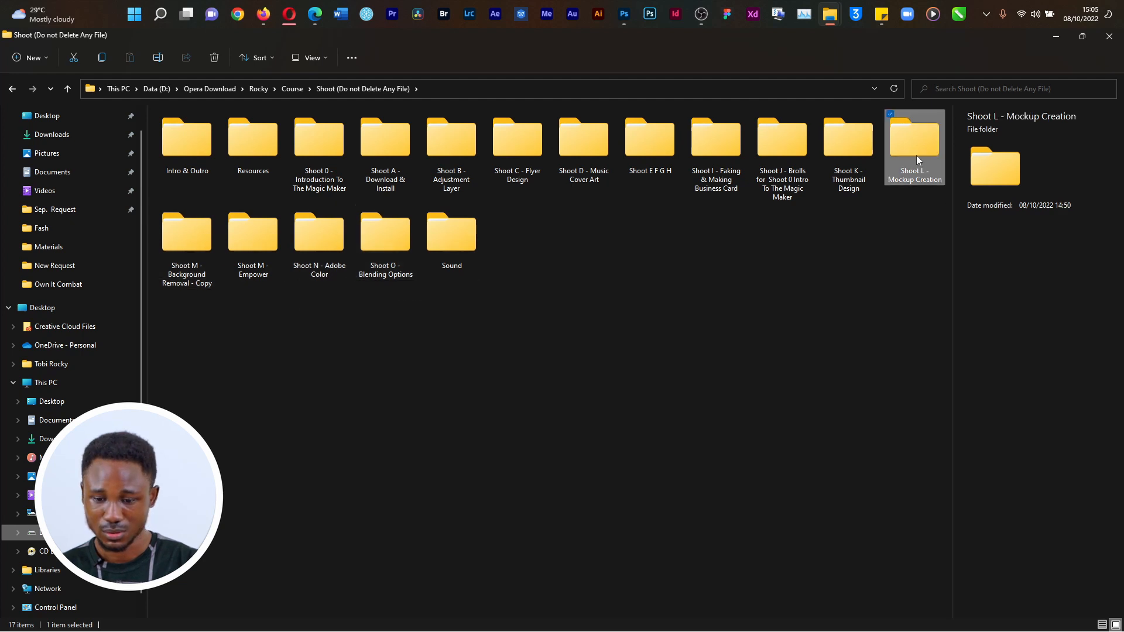
pyautogui.doubleClick(290, 133)
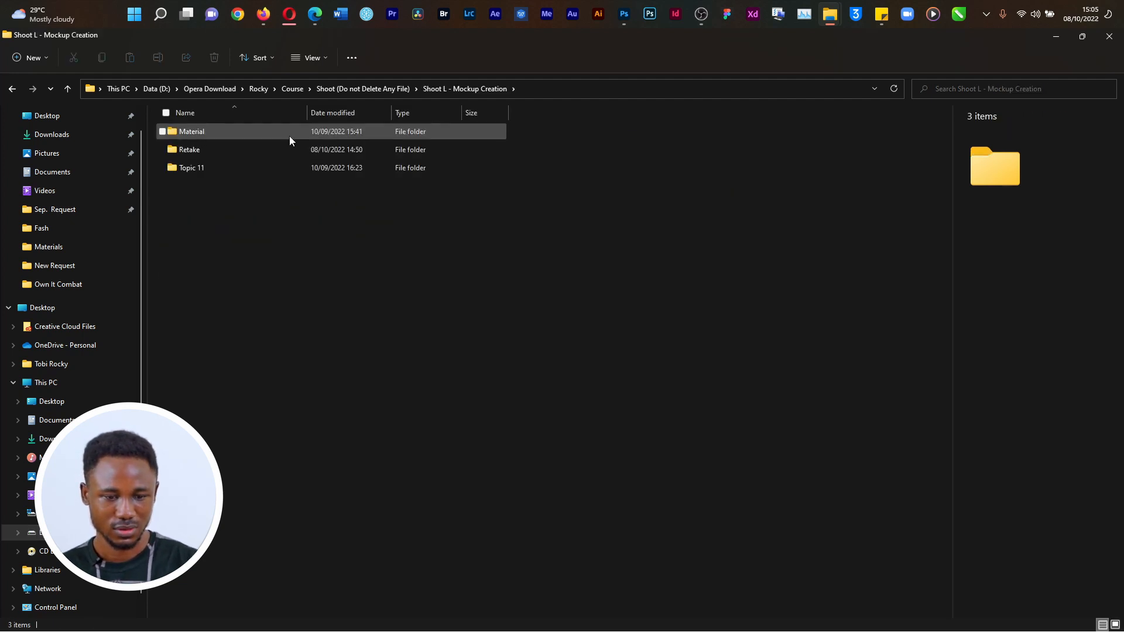
pyautogui.doubleClick(202, 145)
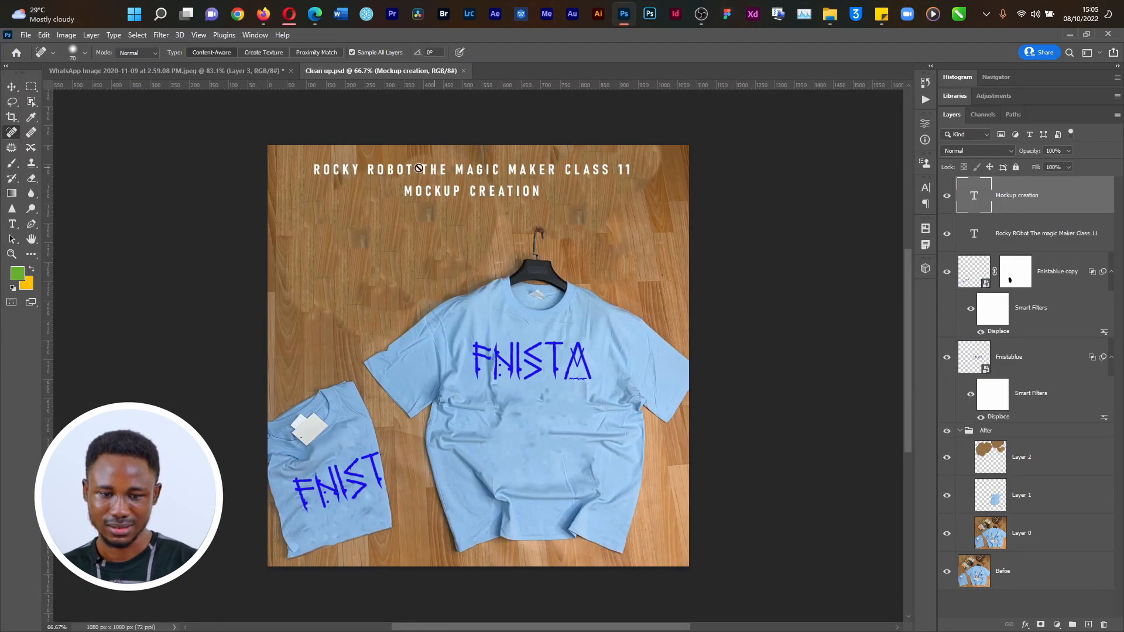
# Compare the floor retouching in the WhatsApp T-shirt photo with the earlier mockup in Clean up.psd.
pyautogui.click(170, 70)
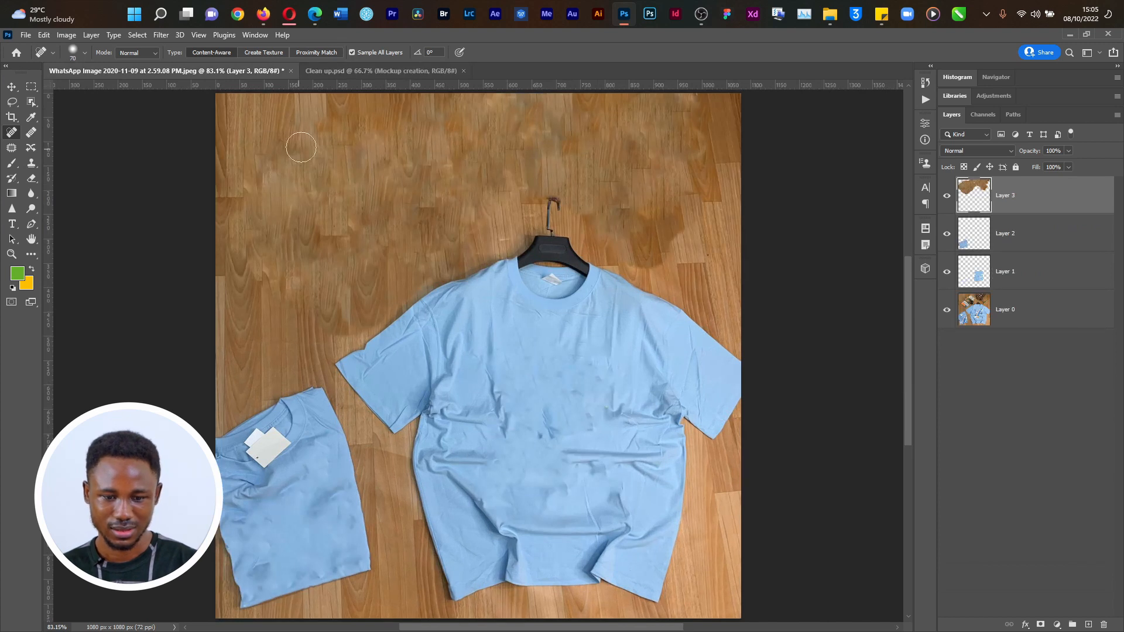
pyautogui.moveTo(257, 163)
pyautogui.mouseDown()
pyautogui.moveTo(289, 165)
pyautogui.moveTo(325, 146)
pyautogui.mouseUp()
pyautogui.moveTo(305, 154); pyautogui.dragTo(295, 180)
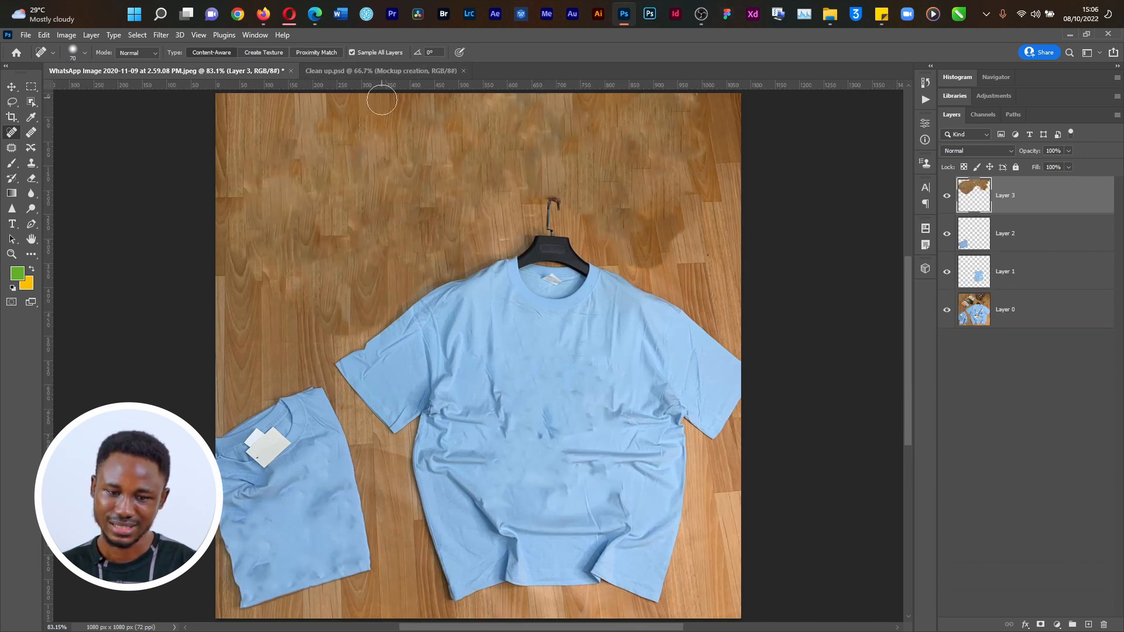
pyautogui.click(370, 71)
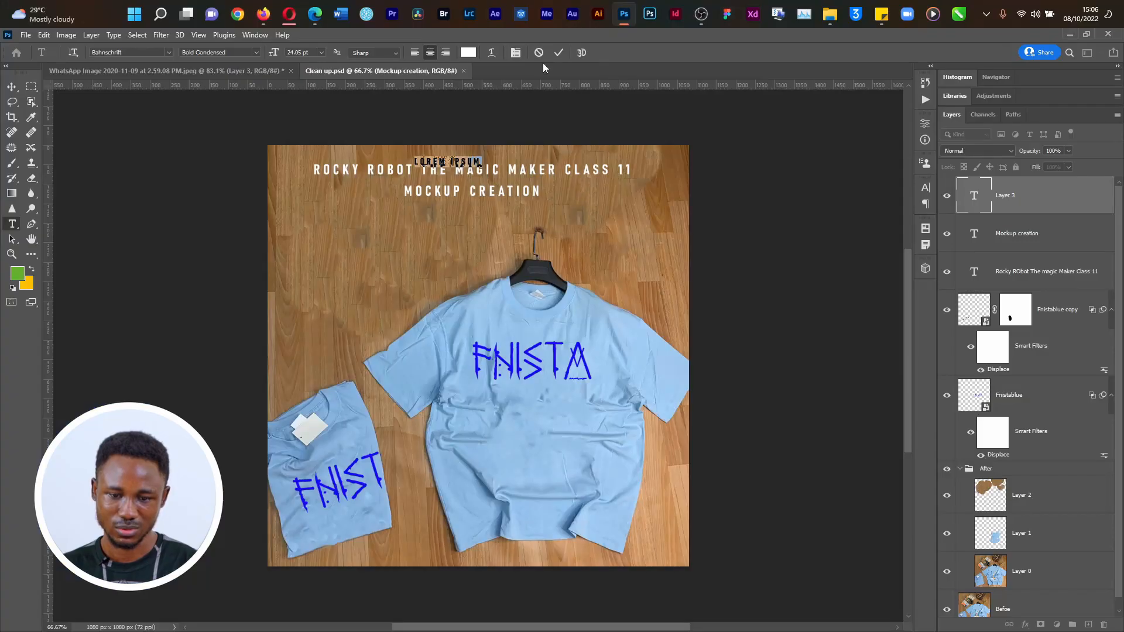
pyautogui.click(539, 52)
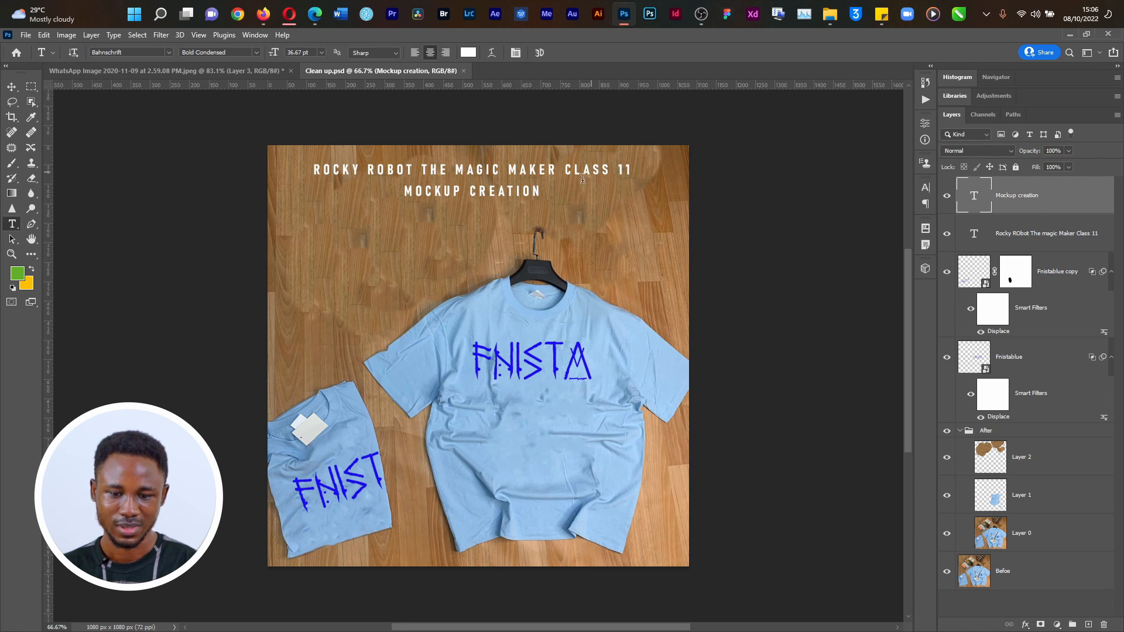
# Hide the Mockup creation text layer in Clean up.psd and check the Displacement Map.psd file in File Explorer's Material folder.
pyautogui.click(947, 193)
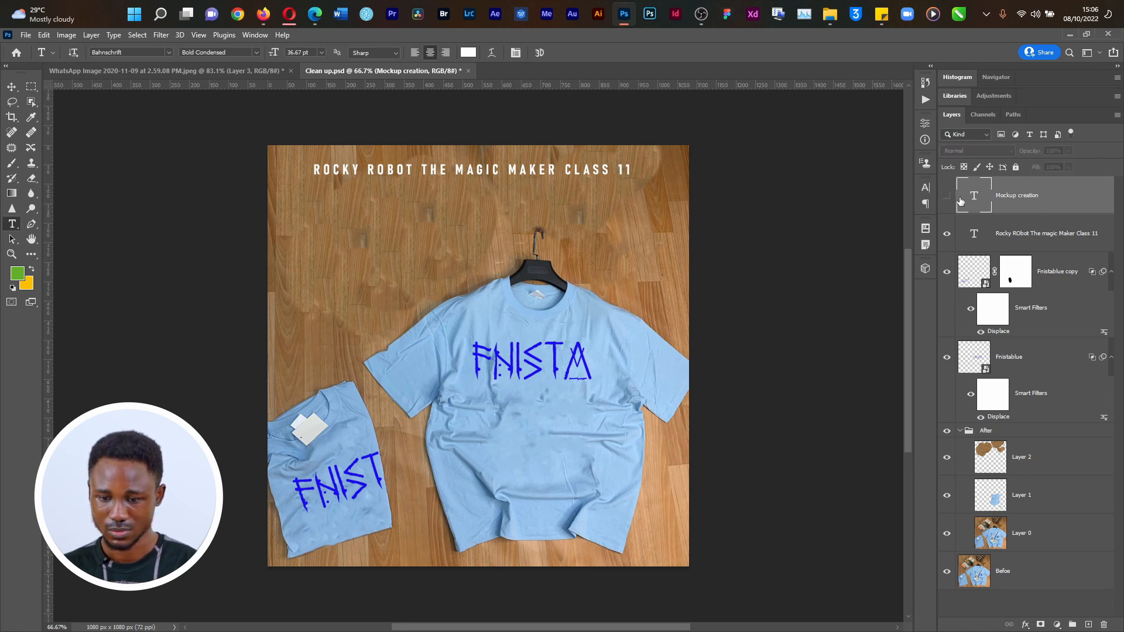
pyautogui.hotkey('alt', 'Tab')
pyautogui.click(261, 154)
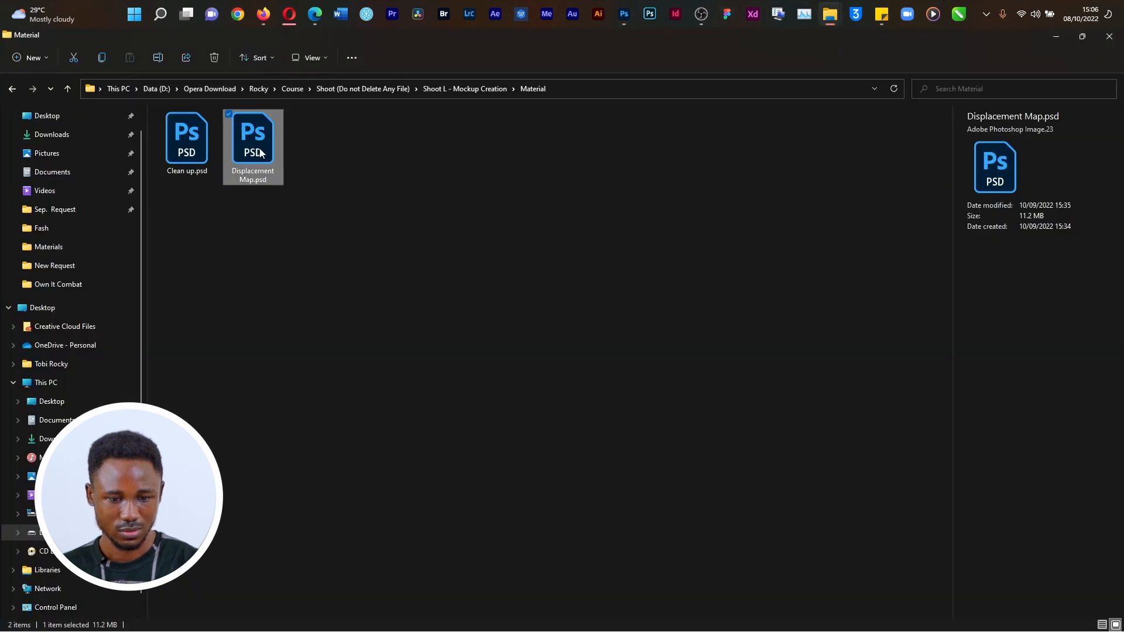
pyautogui.hotkey('alt', 'Tab')
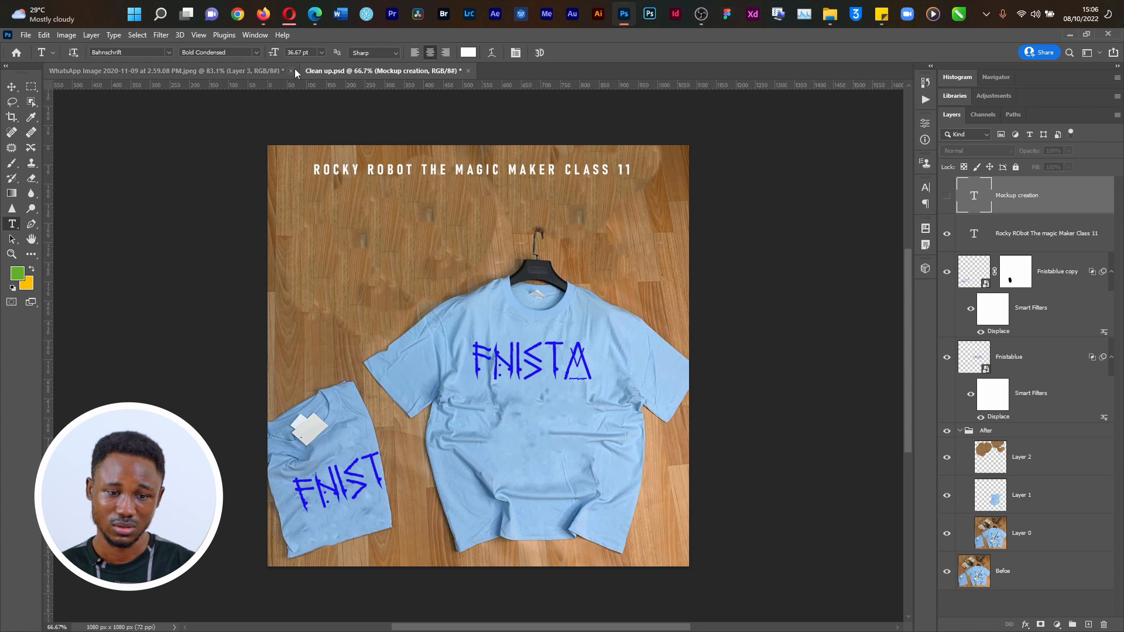
# Start saving the retouched WhatsApp T-shirt photo as a Photoshop file, choosing the Retake folder inside Shoot L - Mockup Creation.
pyautogui.click(238, 76)
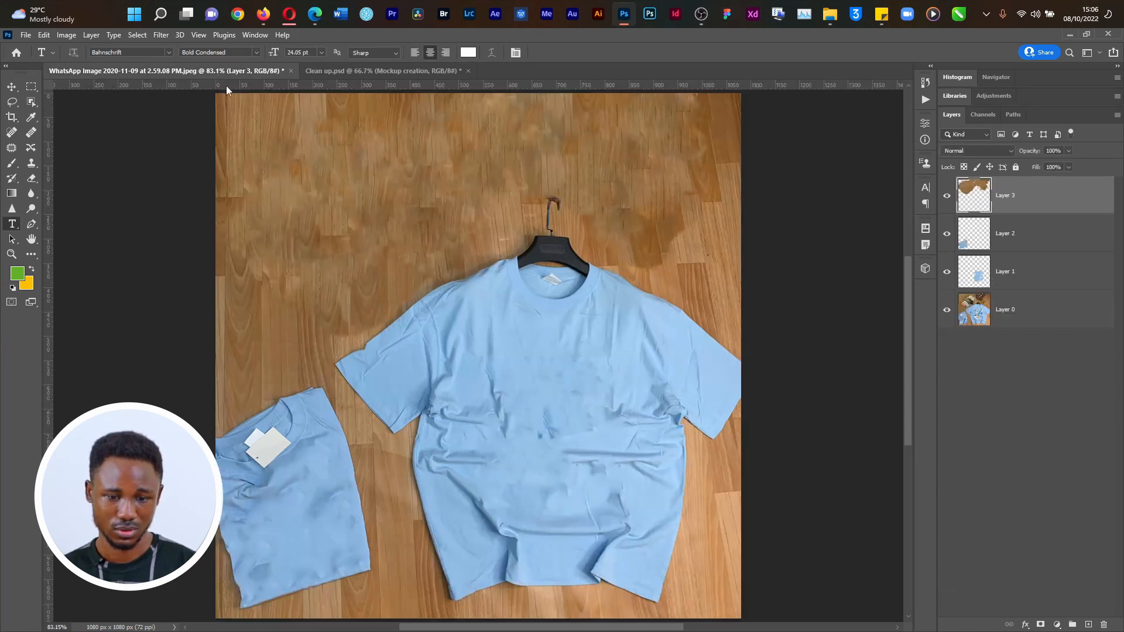
pyautogui.hotkey('ctrl', 'shift', 's')
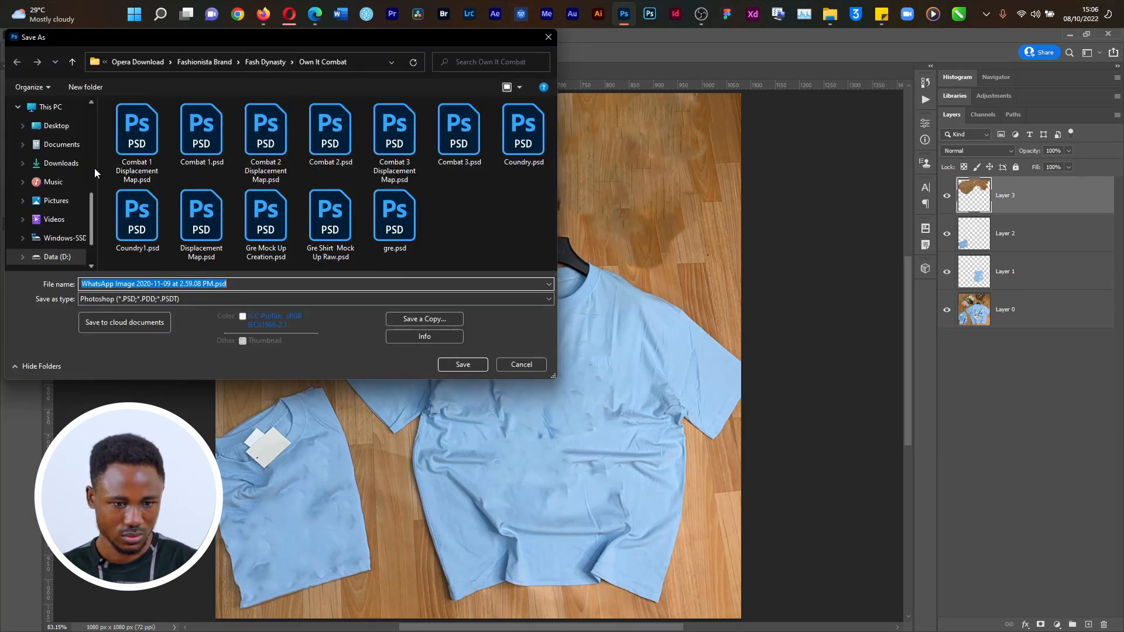
pyautogui.scroll(3, 63, 153)
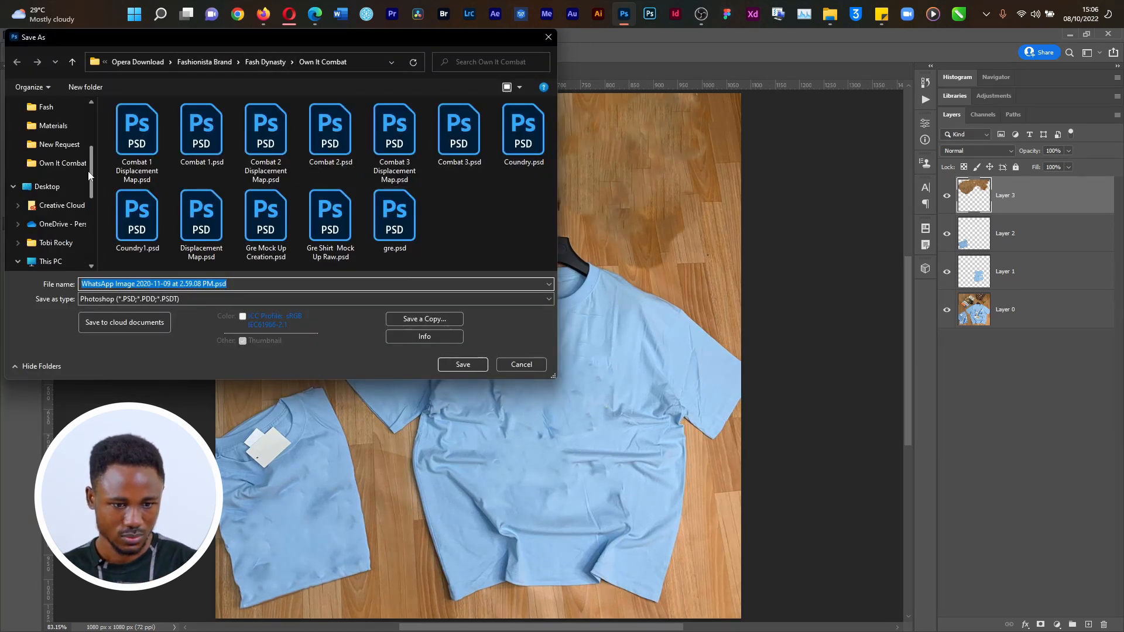
pyautogui.click(64, 134)
pyautogui.click(239, 62)
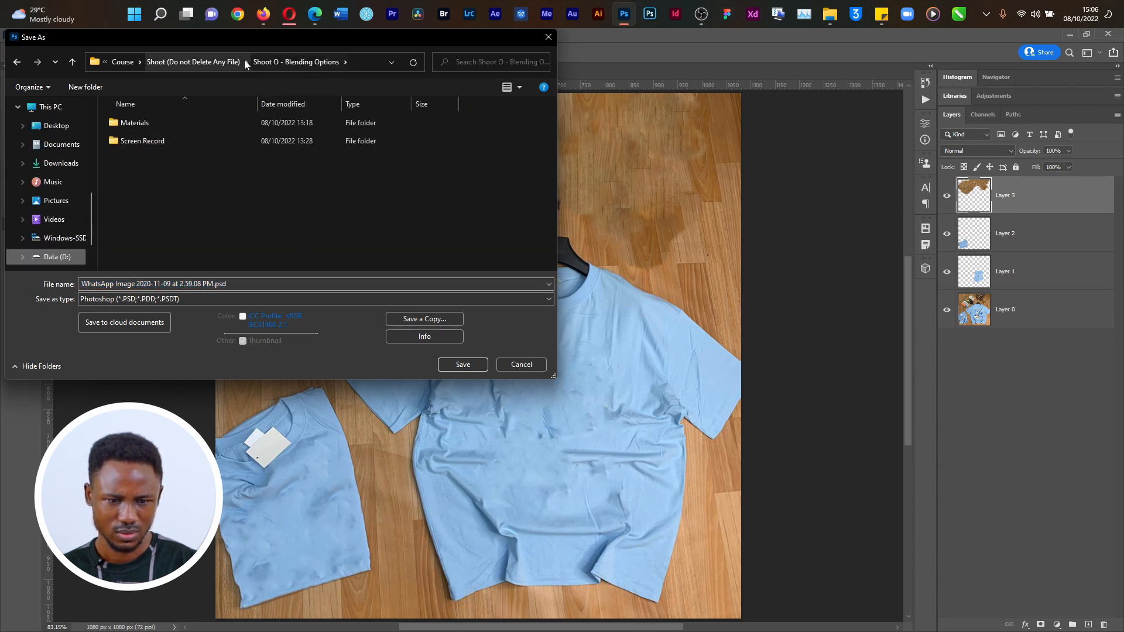
pyautogui.click(220, 62)
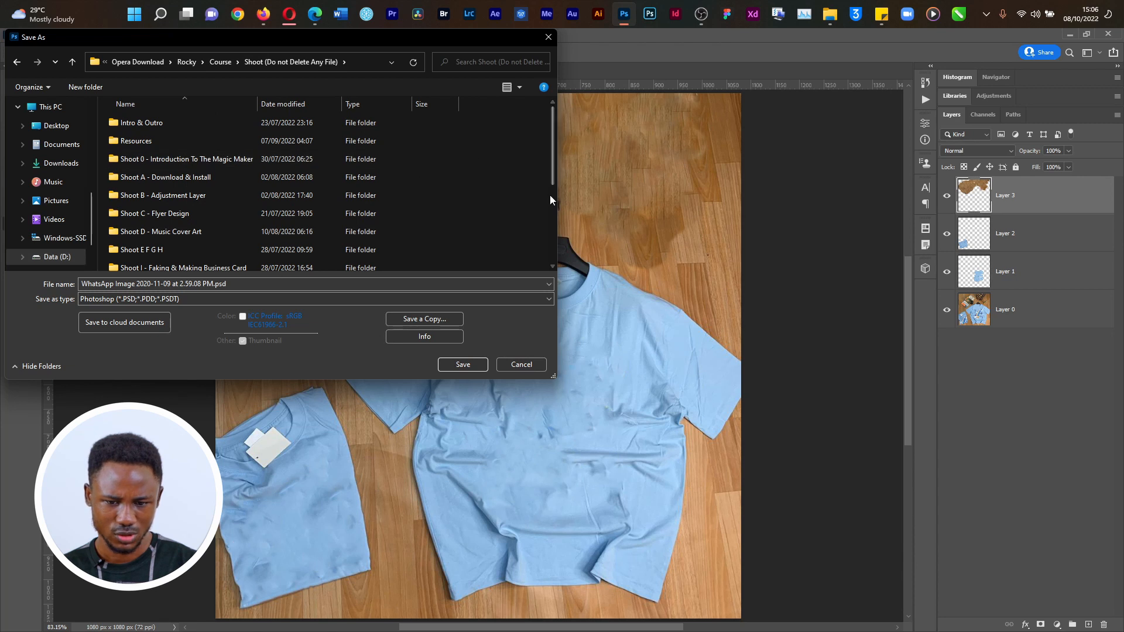
pyautogui.moveTo(552, 185); pyautogui.dragTo(546, 261)
pyautogui.doubleClick(317, 173)
pyautogui.doubleClick(268, 138)
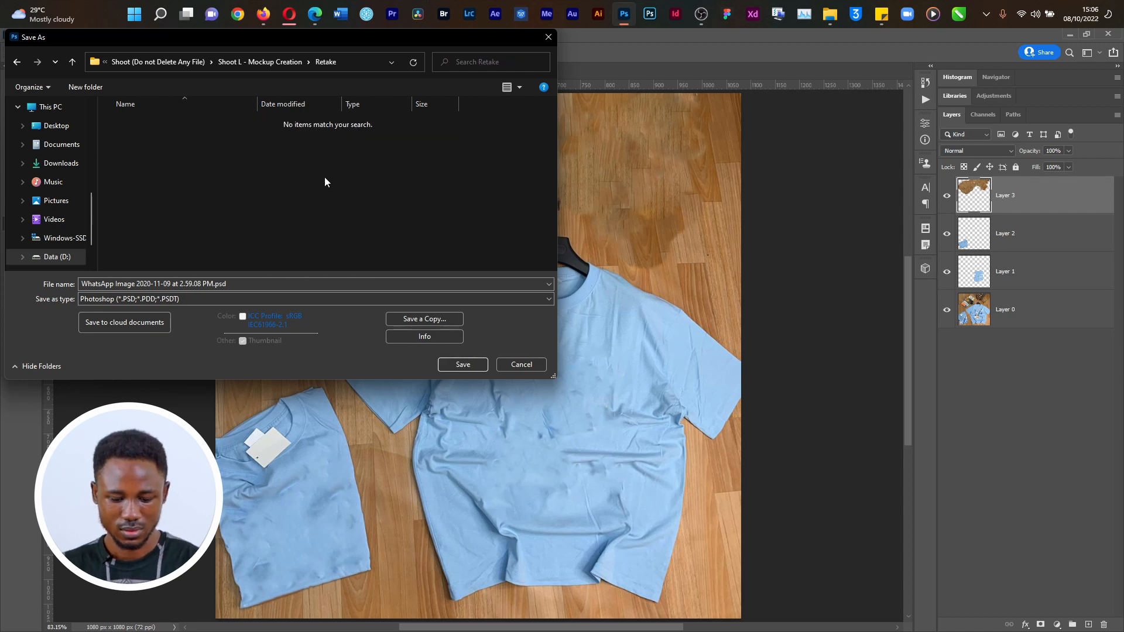
# Create a folder named Materials inside Retake and open it as the save location.
pyautogui.hotkey('ctrl', 'shift', 'n')
pyautogui.write('Materials')
pyautogui.press('Return')
pyautogui.press('Return')
# Save the retouched photo in the Materials folder as Clean up in Photoshop format.
pyautogui.click(236, 279)
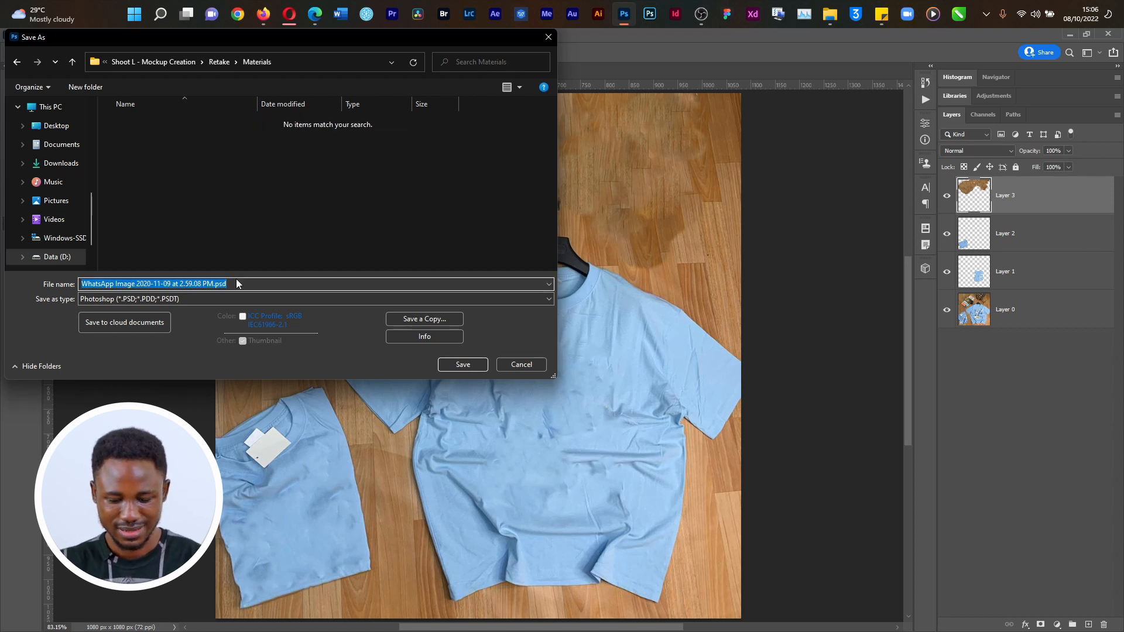
pyautogui.write('Clean up')
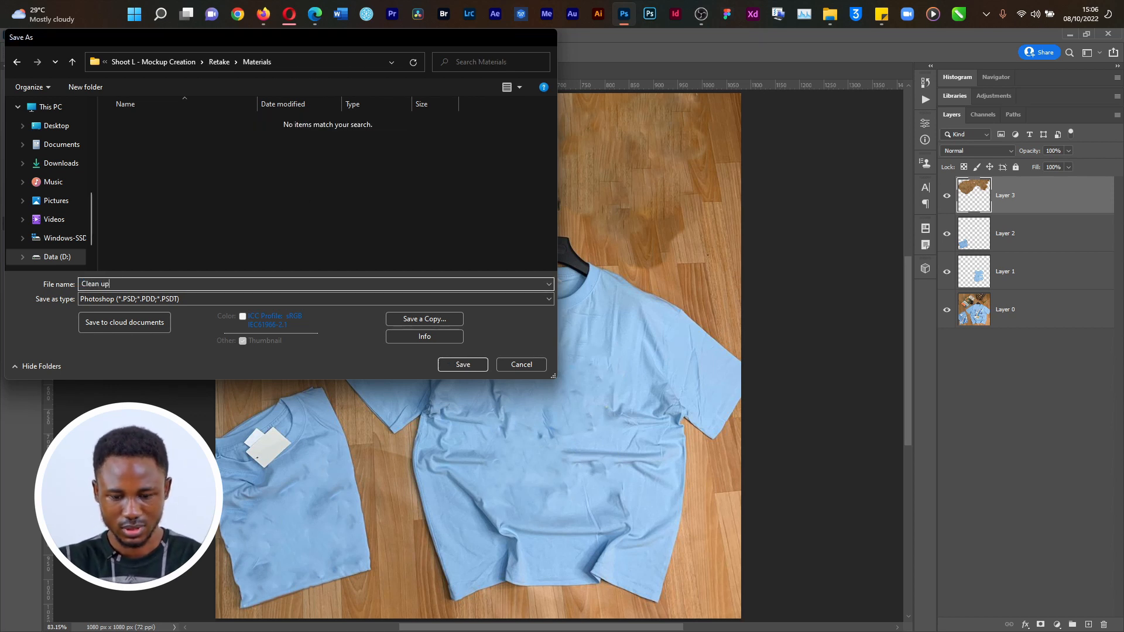
pyautogui.press('Return')
pyautogui.press('Return')
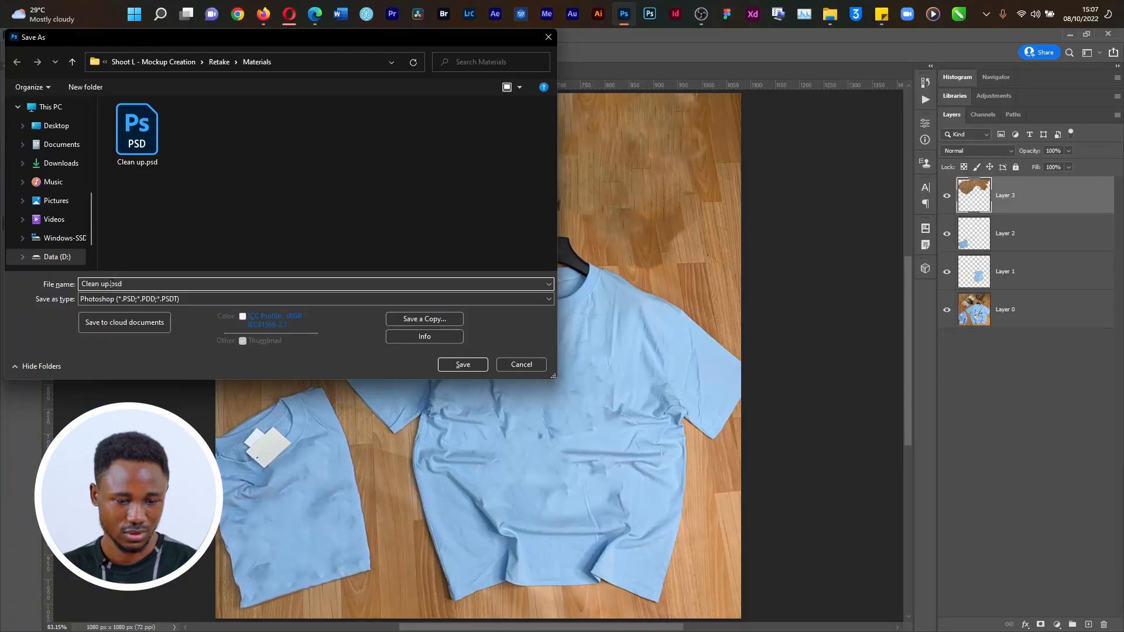
# Save the document again in the same Materials folder as Displacement Map.psd with Maximize Compatibility on.
pyautogui.write('Displacement')
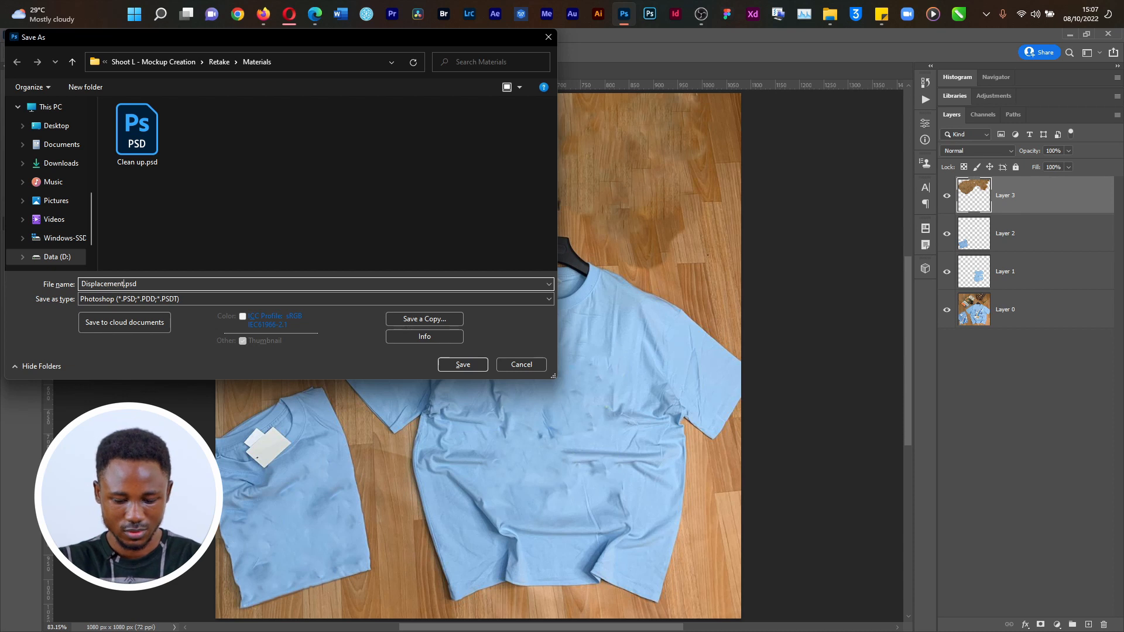
pyautogui.write(' Map')
pyautogui.press('Return')
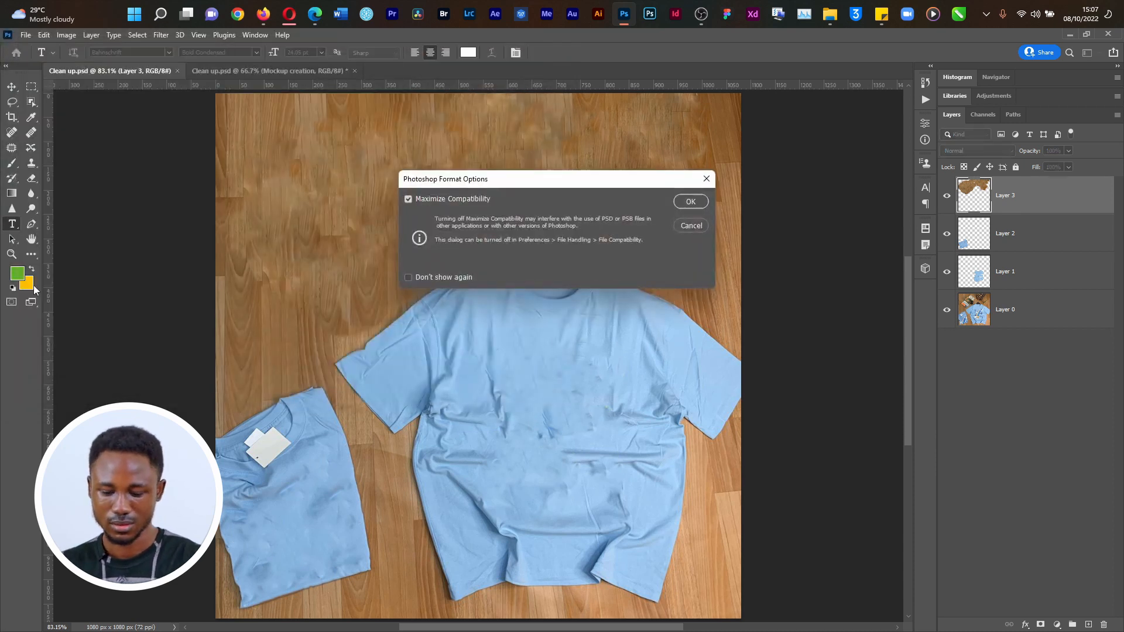
pyautogui.press('Return')
# Reopen the recently saved Clean up.psd from the Retake\Materials folder.
pyautogui.click(26, 35)
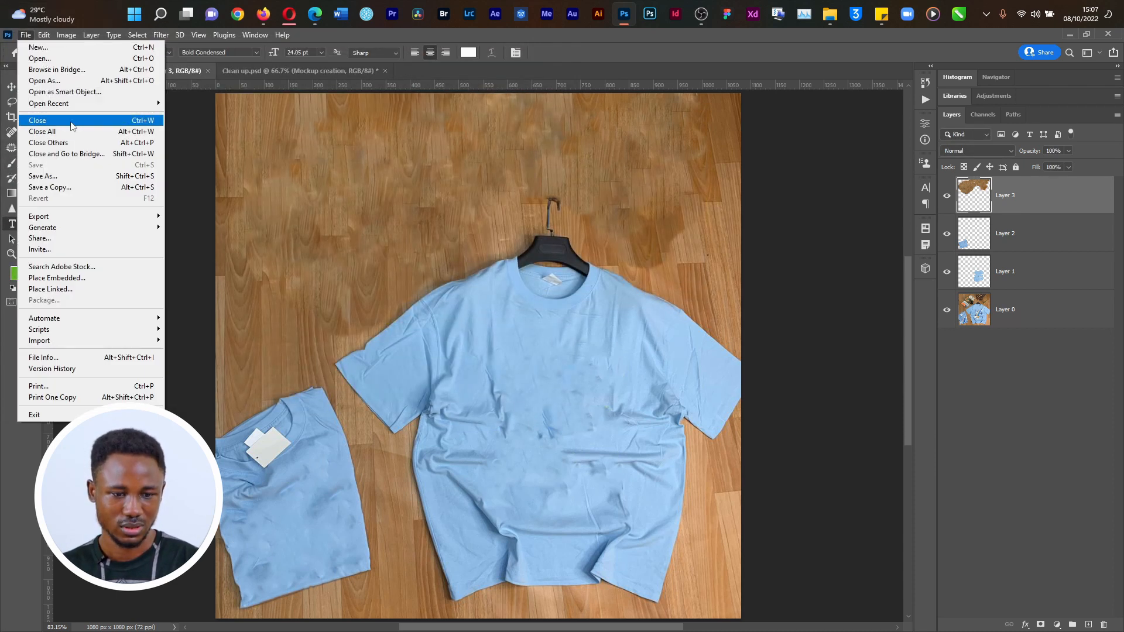
pyautogui.moveTo(124, 105)
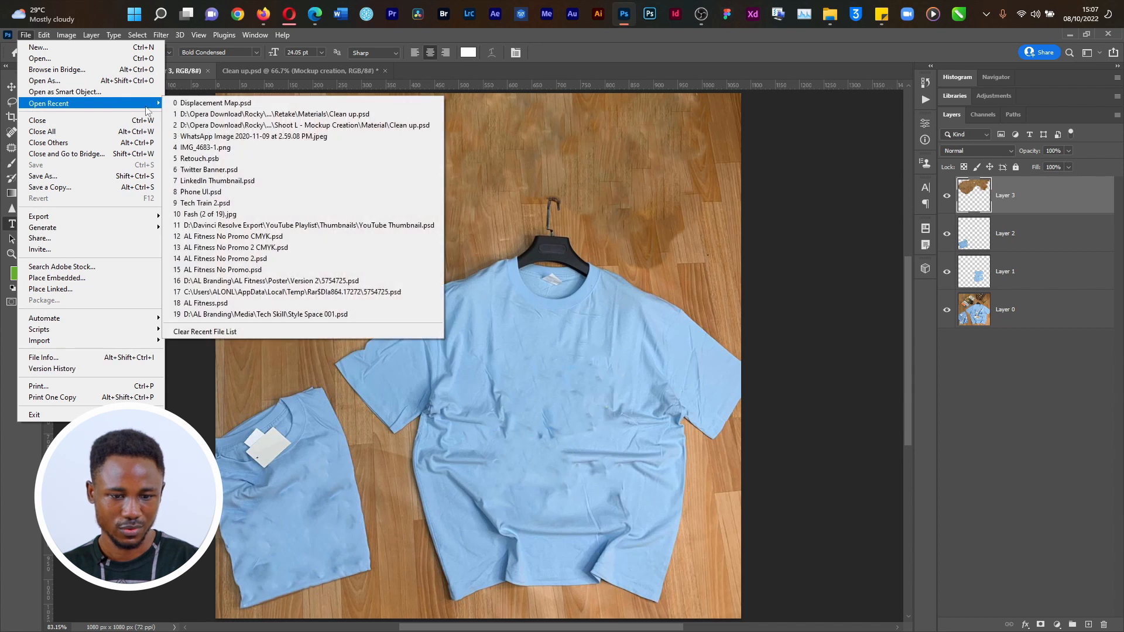
pyautogui.click(227, 117)
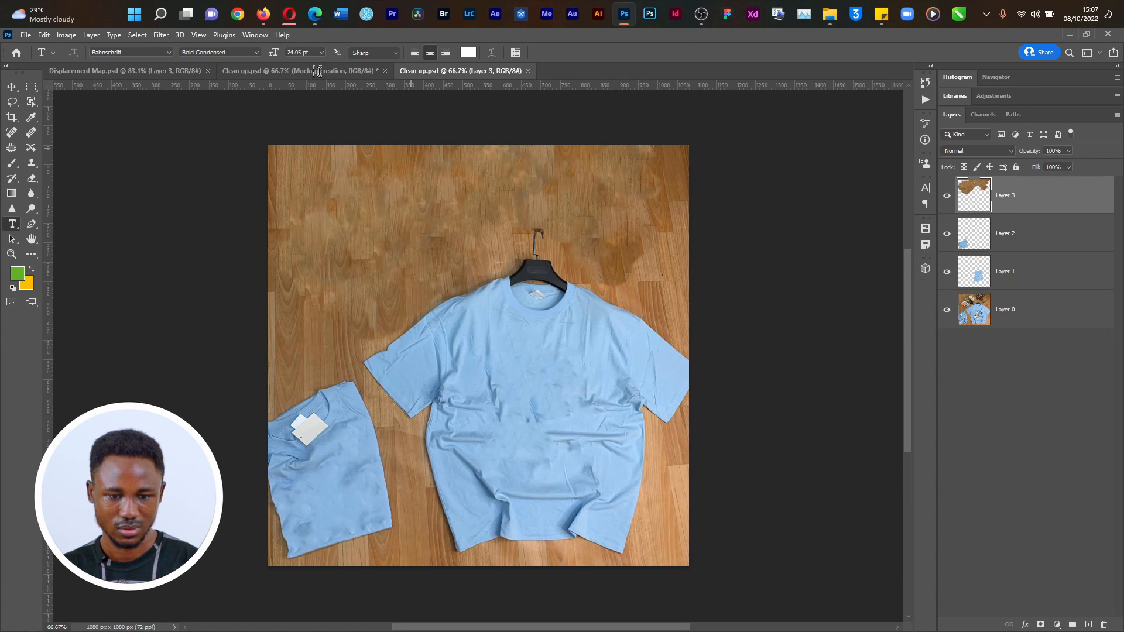
# Close the older Clean up.psd mockup with the FNISTA print without saving its changes.
pyautogui.click(319, 71)
pyautogui.click(385, 71)
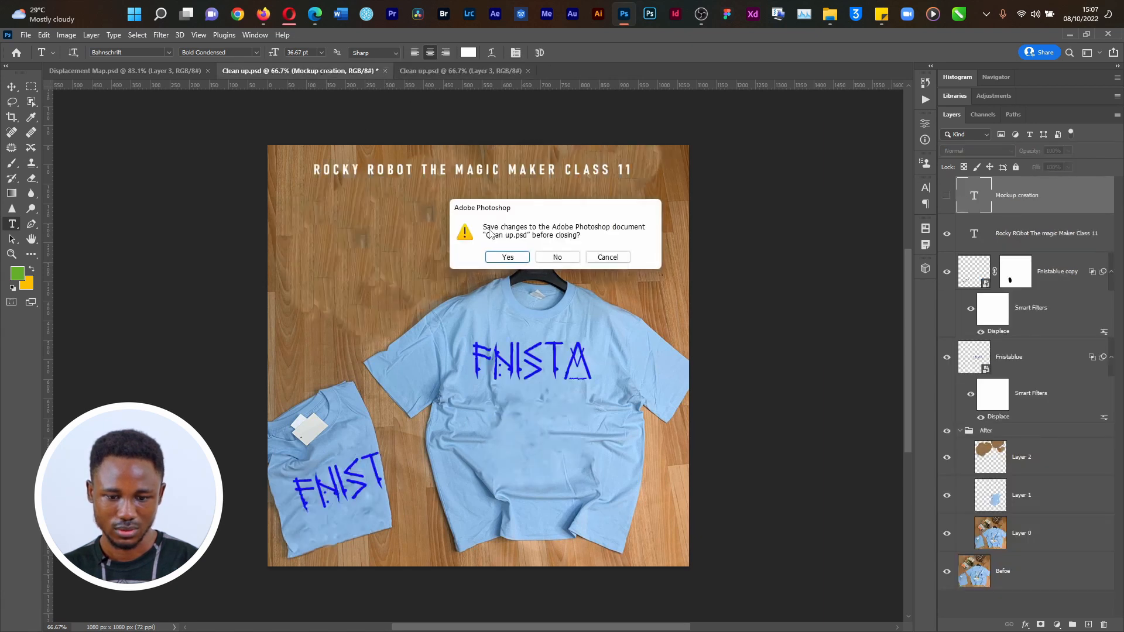
pyautogui.click(545, 258)
# Combine Layer 0 through Layer 3 of Displacement Map.psd into one smart object.
pyautogui.click(170, 71)
pyautogui.press('v')
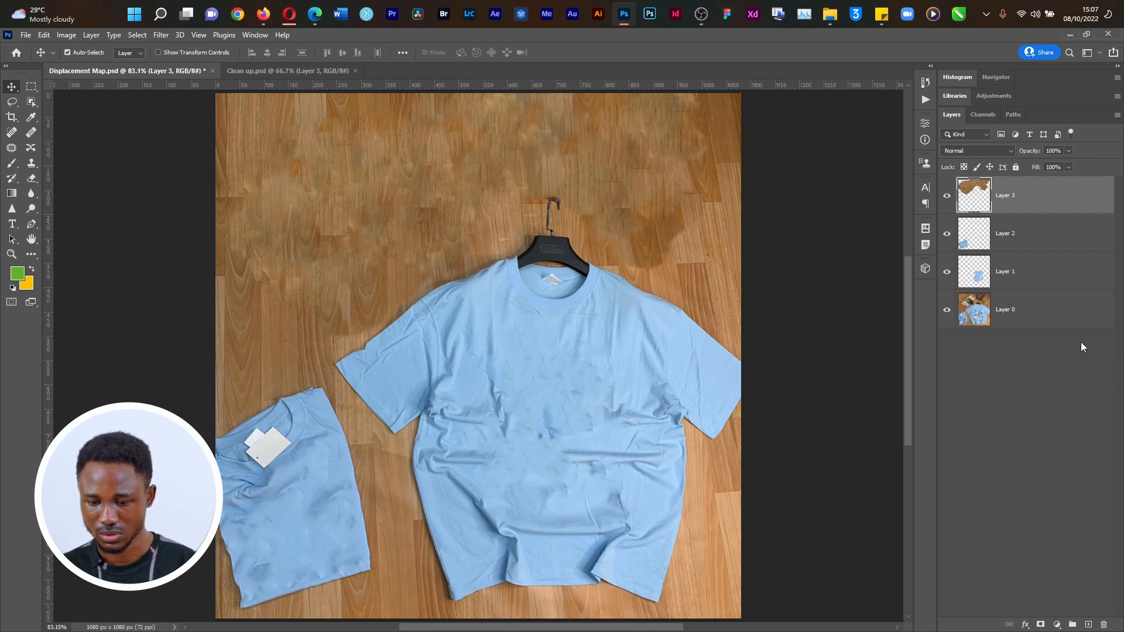
pyautogui.keyDown('shift'); pyautogui.click(1045, 311); pyautogui.keyUp('shift')
pyautogui.rightClick(1030, 309)
pyautogui.click(972, 298)
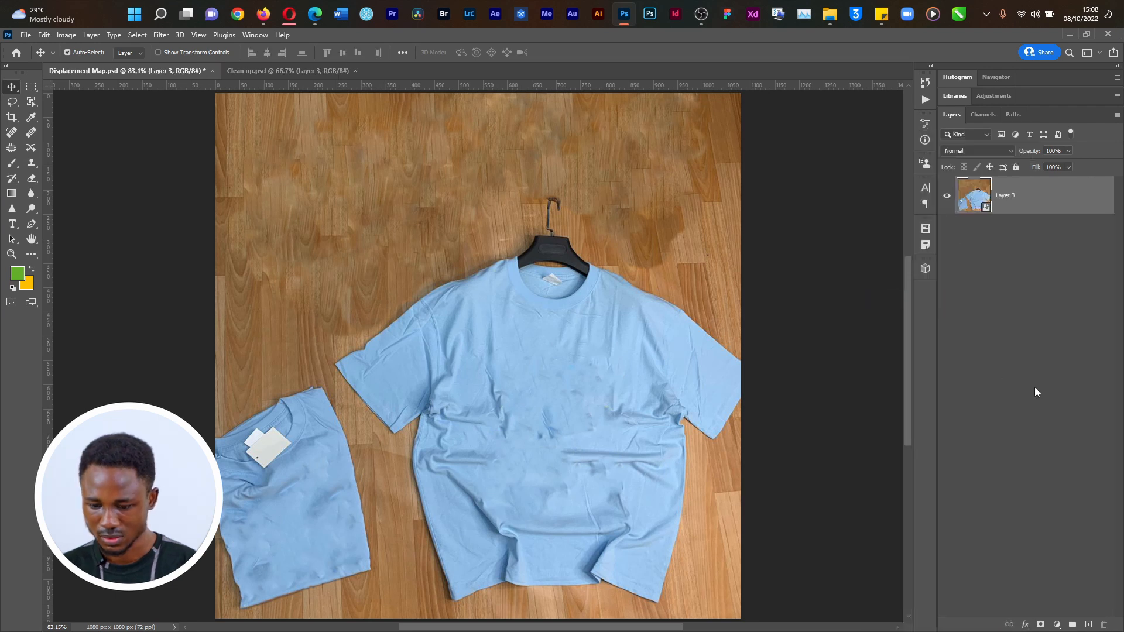
# Add a Black & White adjustment layer above the smart object in Displacement Map.psd.
pyautogui.click(1025, 625)
pyautogui.click(1024, 464)
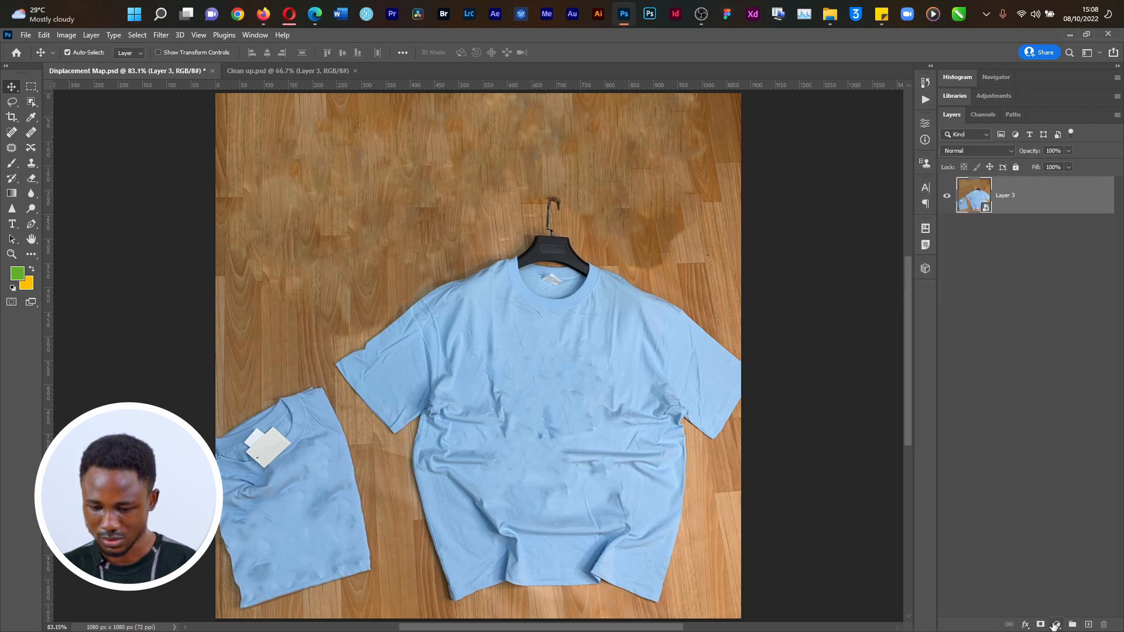
pyautogui.click(1057, 625)
pyautogui.click(1061, 542)
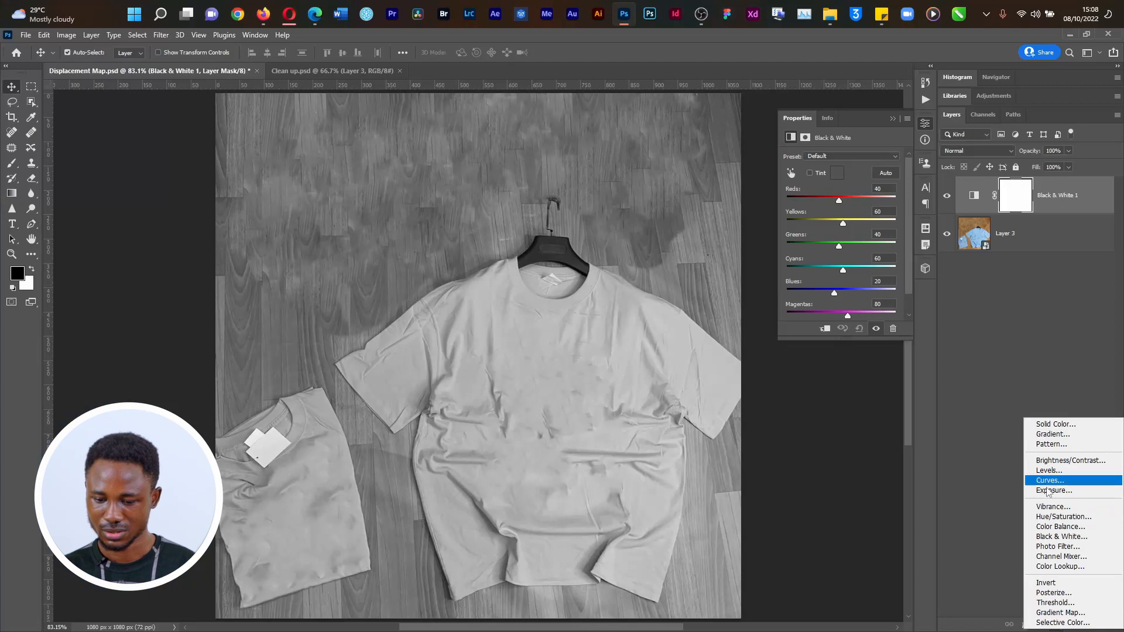
# Add a Levels adjustment layer to the displacement map with input black at 75 and input white at 217.
pyautogui.click(1061, 471)
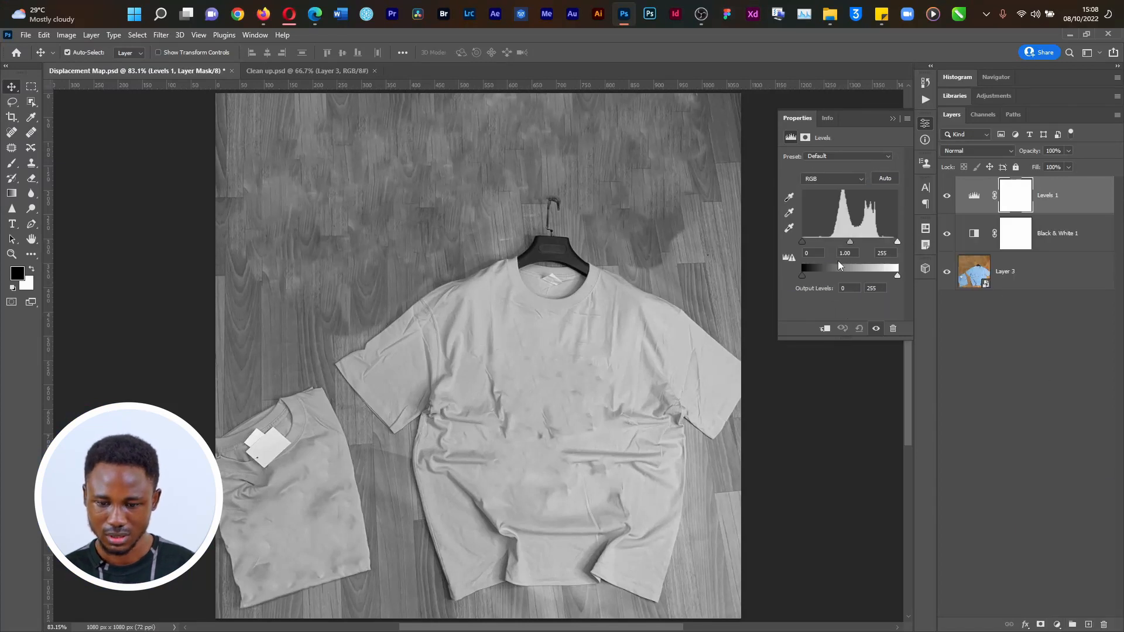
pyautogui.moveTo(802, 241); pyautogui.dragTo(830, 241)
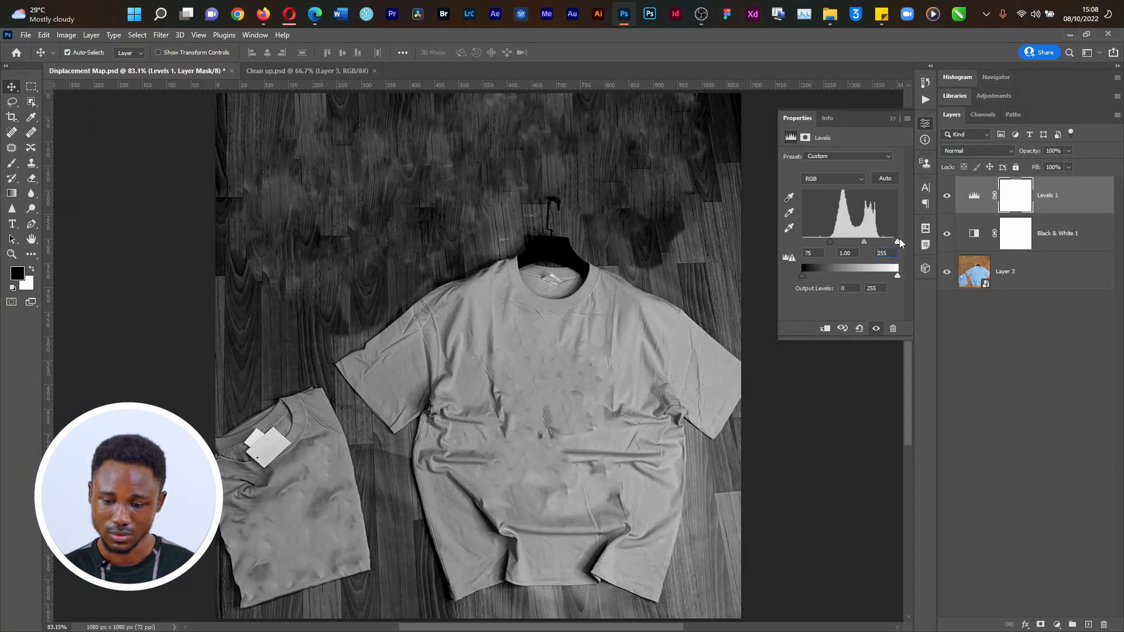
pyautogui.moveTo(899, 240); pyautogui.dragTo(884, 238)
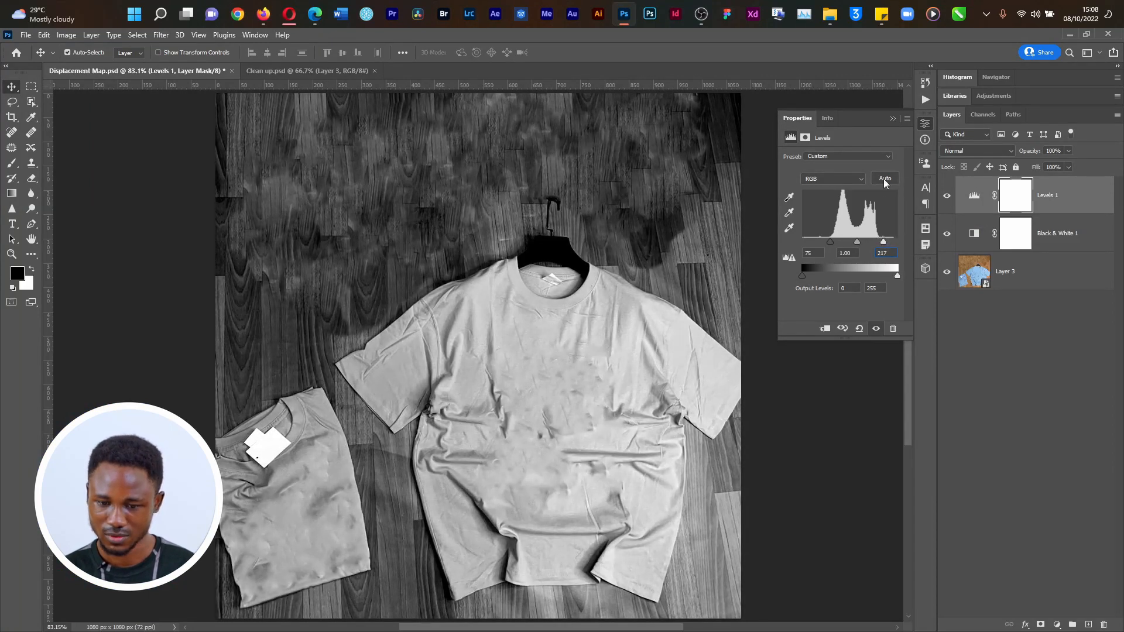
pyautogui.click(1057, 625)
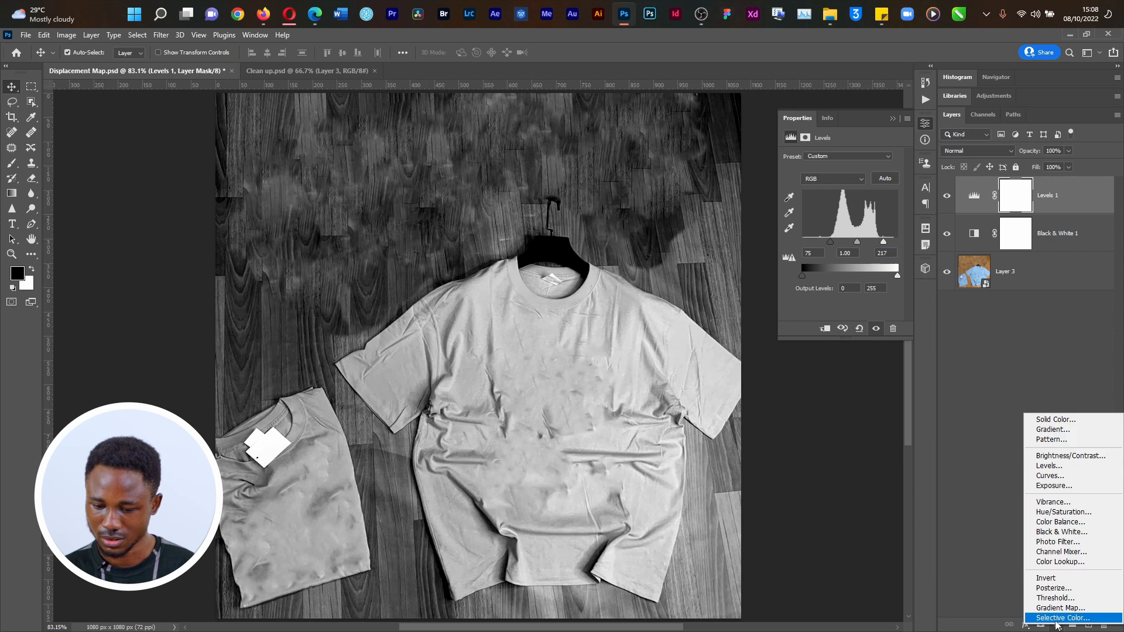
pyautogui.click(1071, 486)
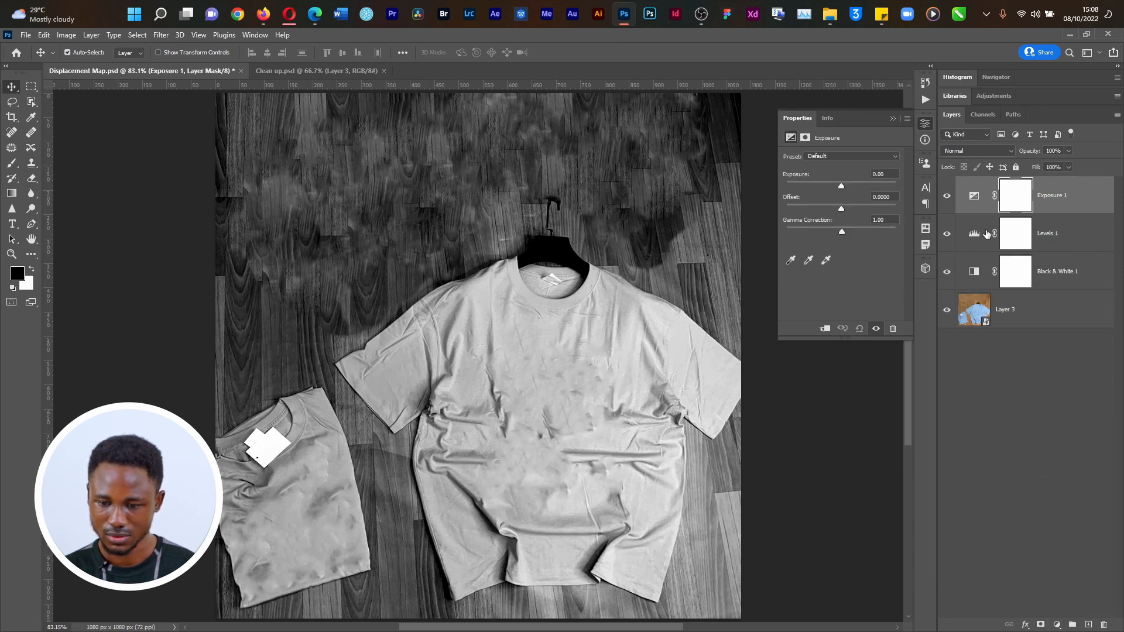
pyautogui.hotkey('ctrl', 'z')
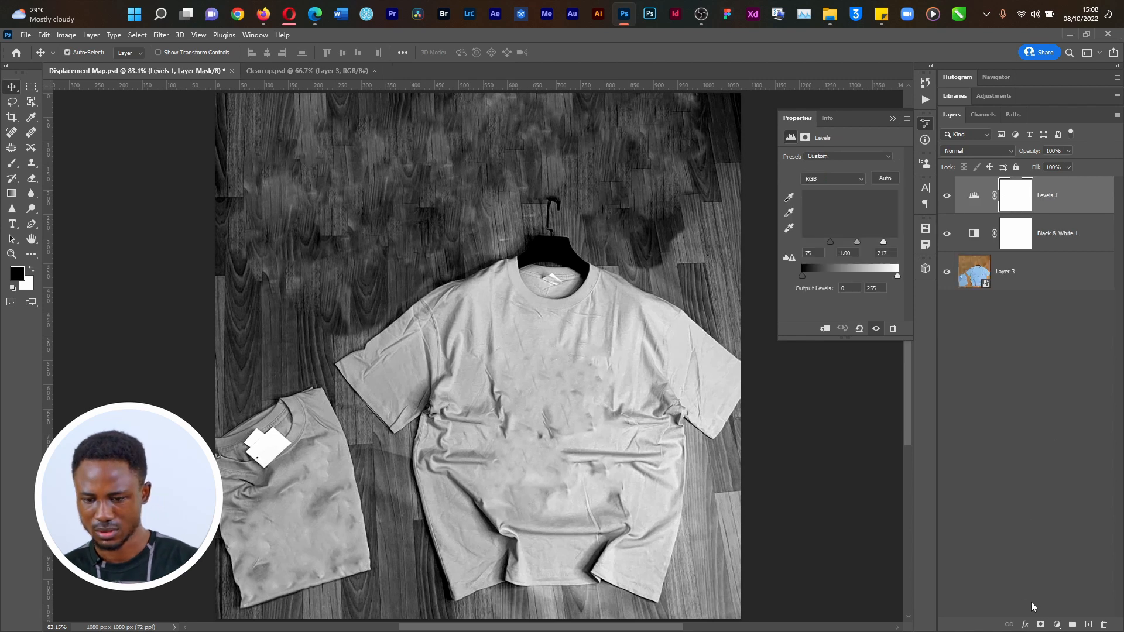
# Add a Curves adjustment layer shaped as an S-curve, with its darker point at input 111 and output 93.
pyautogui.click(1057, 625)
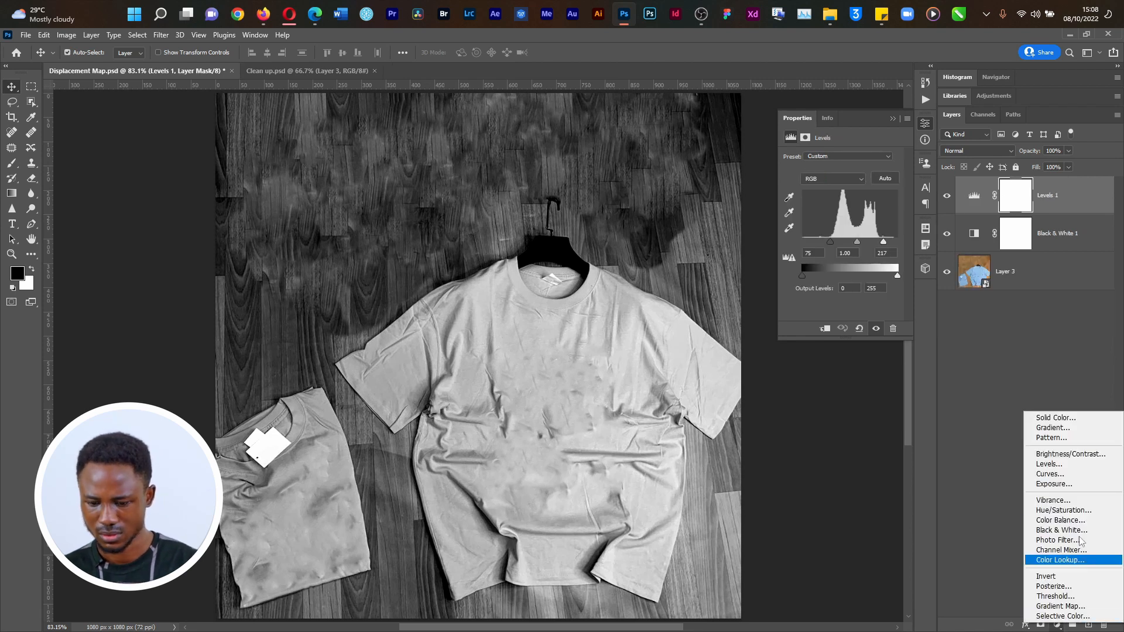
pyautogui.click(1078, 474)
pyautogui.moveTo(849, 230)
pyautogui.mouseDown()
pyautogui.moveTo(872, 218)
pyautogui.moveTo(860, 208)
pyautogui.moveTo(848, 239)
pyautogui.mouseUp()
# Compare the Levels and Curves effects, leave only Curves hidden, and save Displacement Map.psd.
pyautogui.click(946, 234)
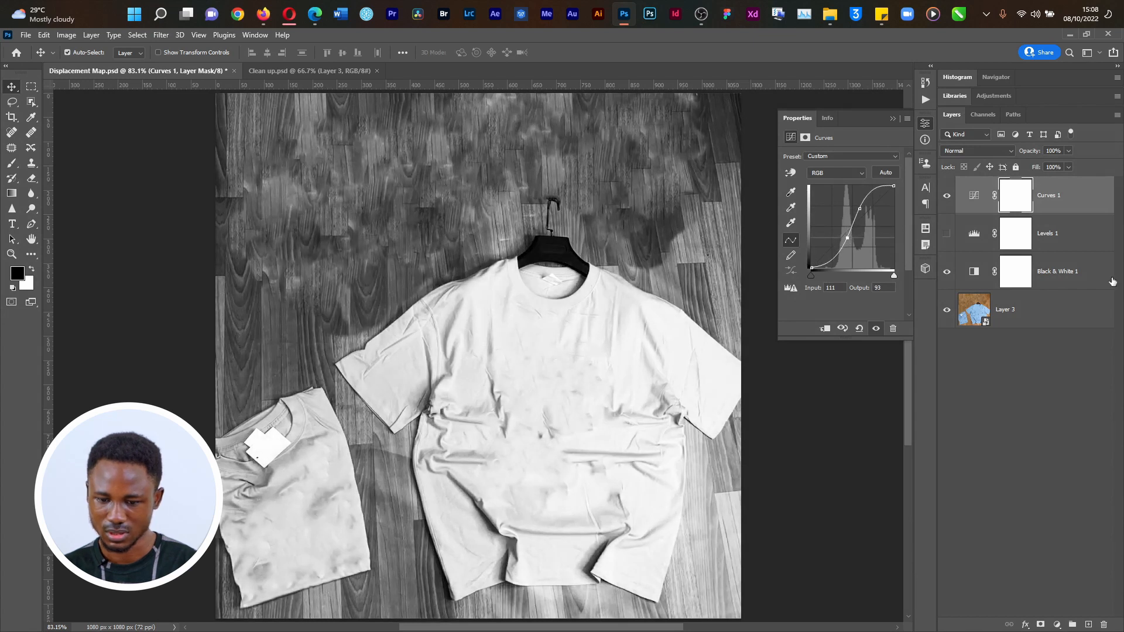
pyautogui.click(946, 196)
pyautogui.click(947, 234)
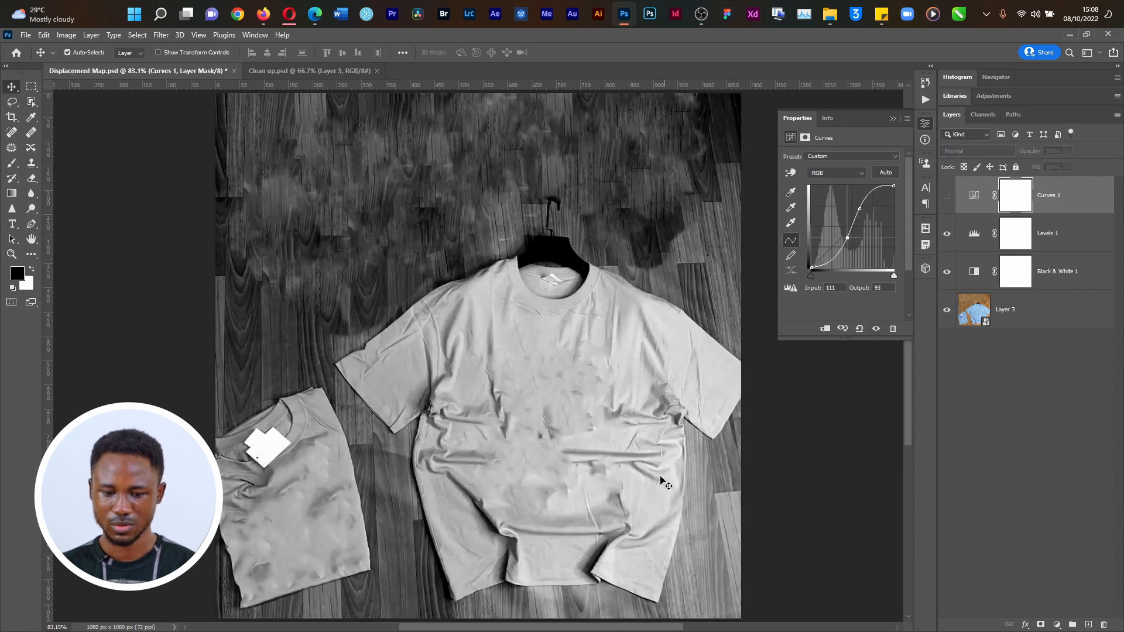
pyautogui.hotkey('ctrl', 's')
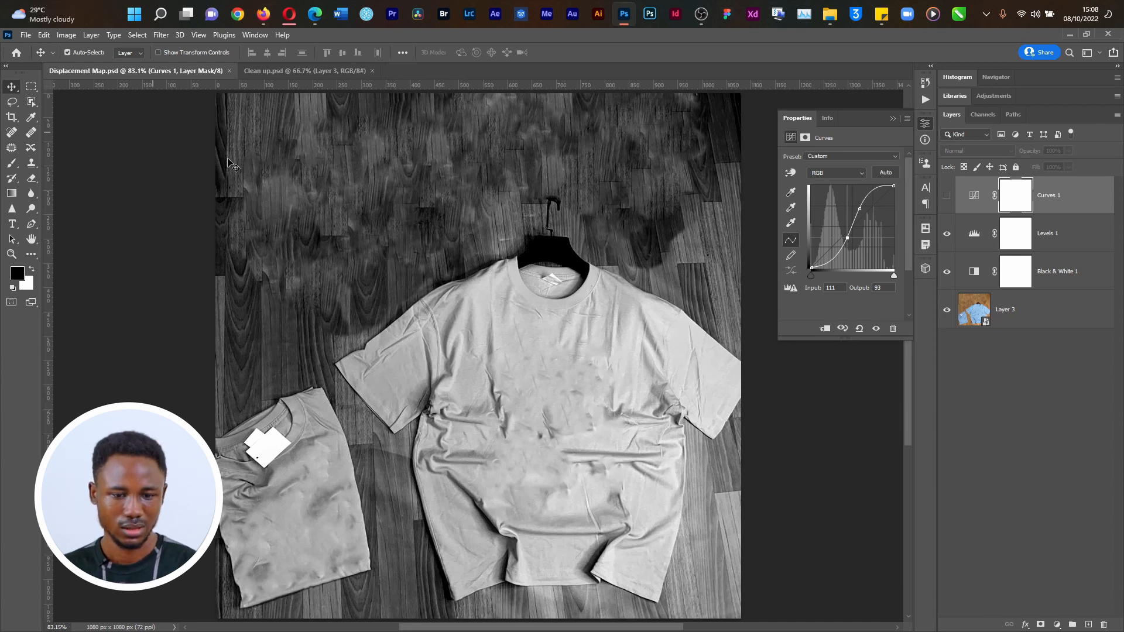
# Bring Clean up.psd to the front and browse in File Explorer to the Fashionista Brand\Fash Dynasty\Fnista folder.
pyautogui.click(270, 72)
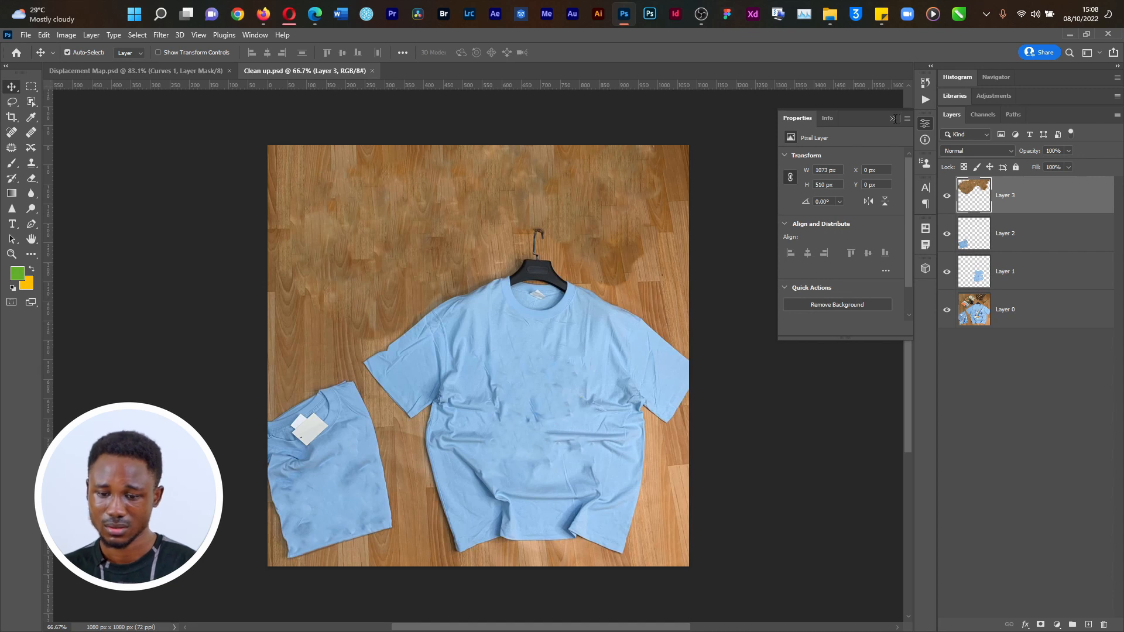
pyautogui.click(894, 119)
pyautogui.press('super+Tab')
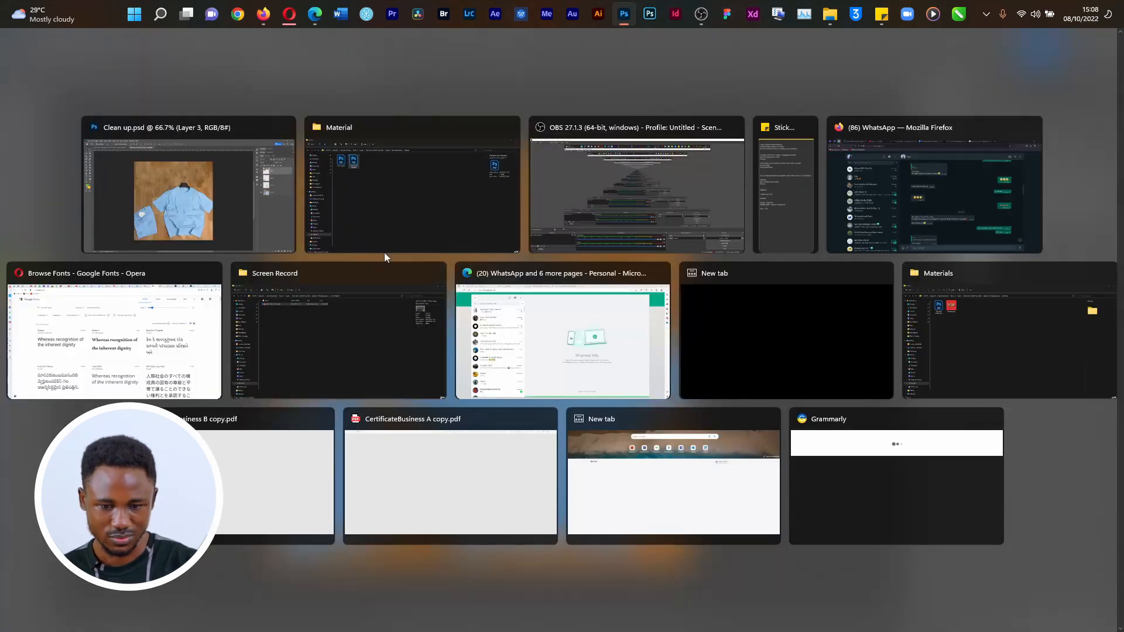
pyautogui.click(367, 217)
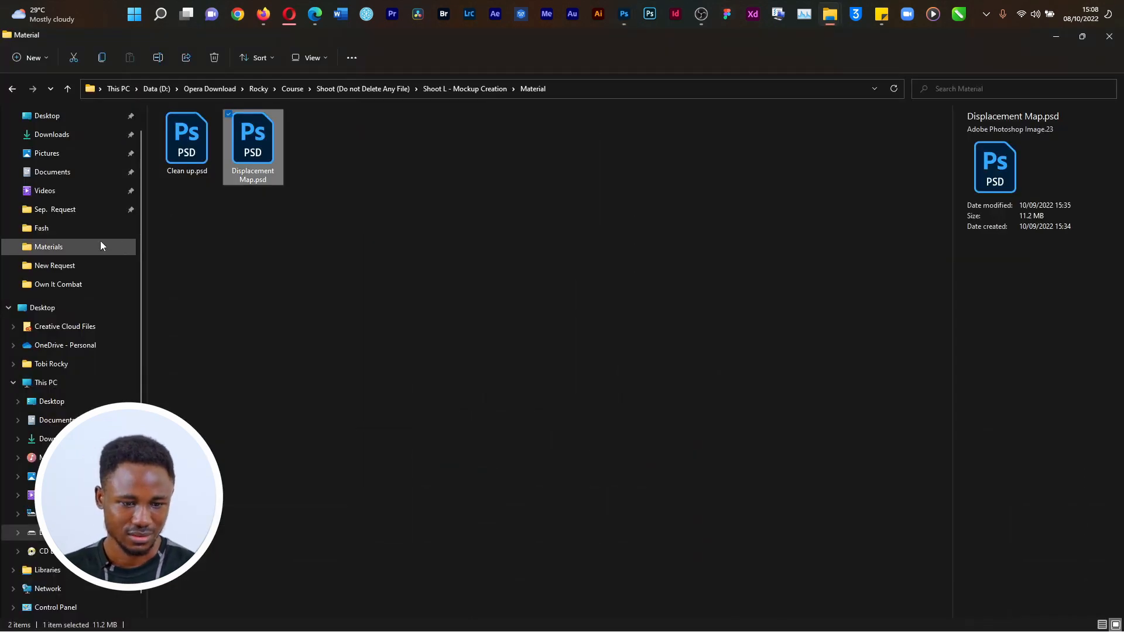
pyautogui.click(89, 229)
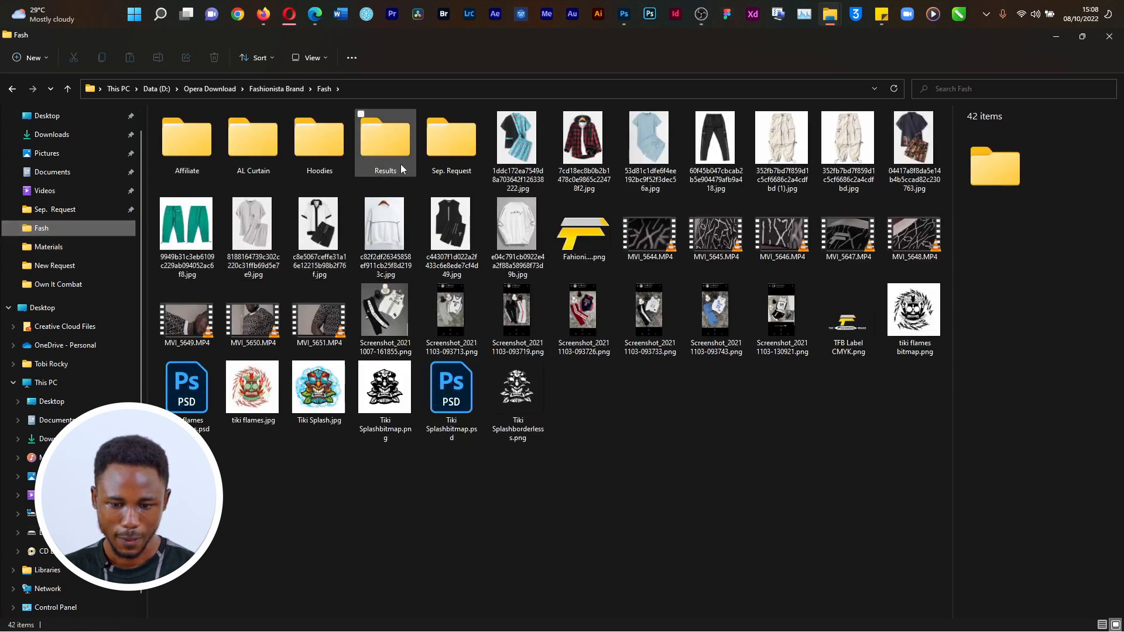
pyautogui.click(288, 89)
pyautogui.click(255, 146)
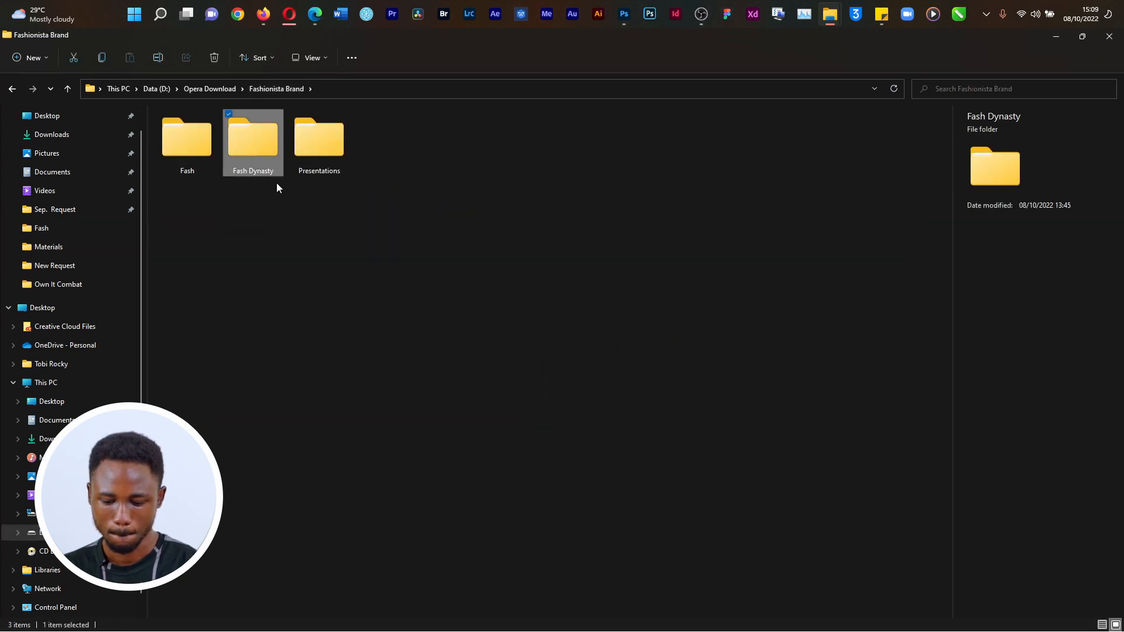
pyautogui.press('Return')
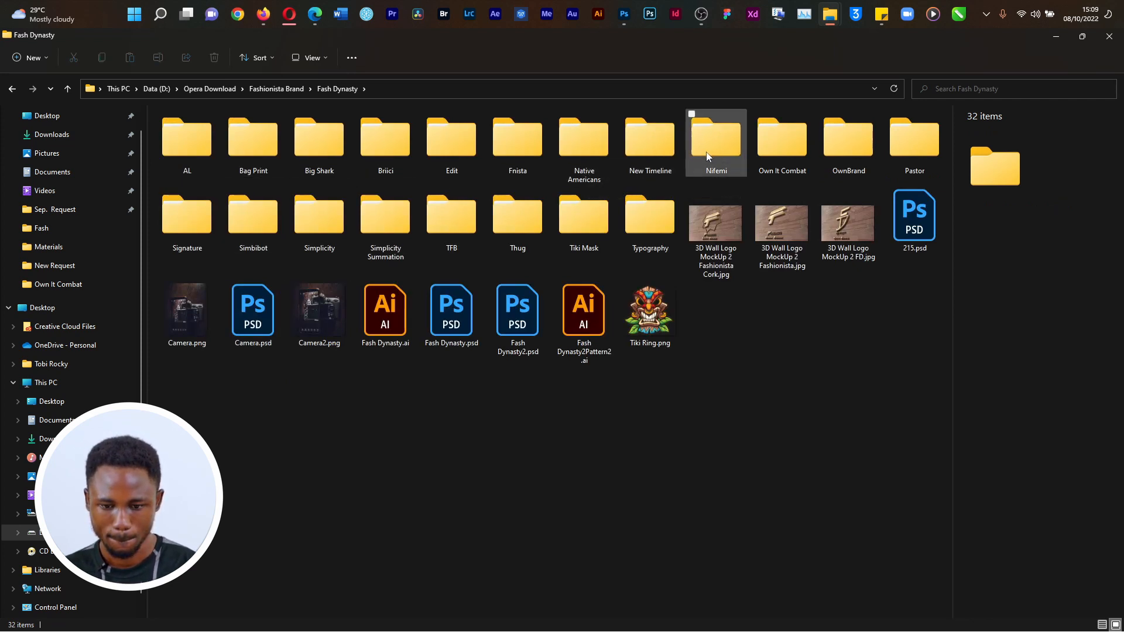
pyautogui.click(518, 136)
pyautogui.doubleClick(507, 167)
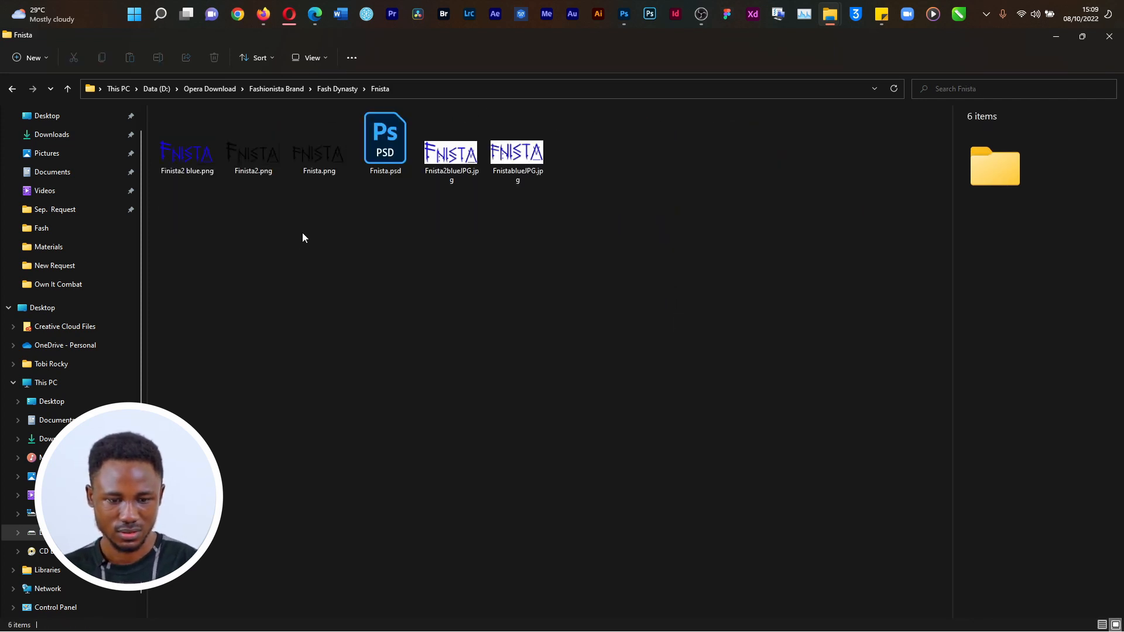
pyautogui.click(210, 141)
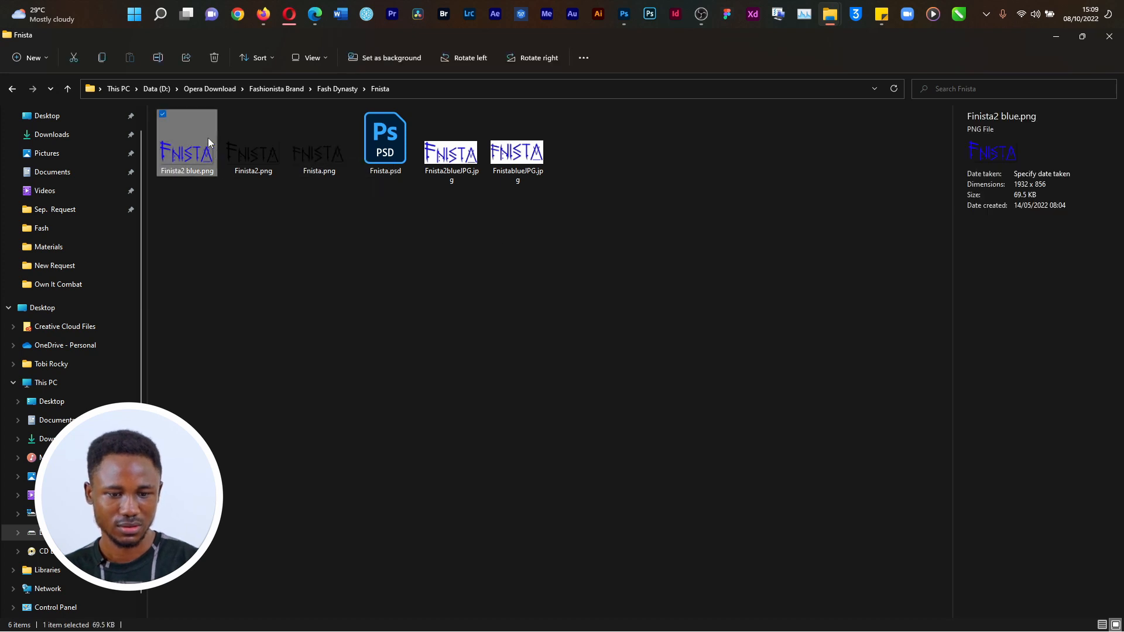
pyautogui.click(326, 159)
pyautogui.moveTo(325, 218); pyautogui.dragTo(496, 339)
pyautogui.hotkey('alt', 'Tab')
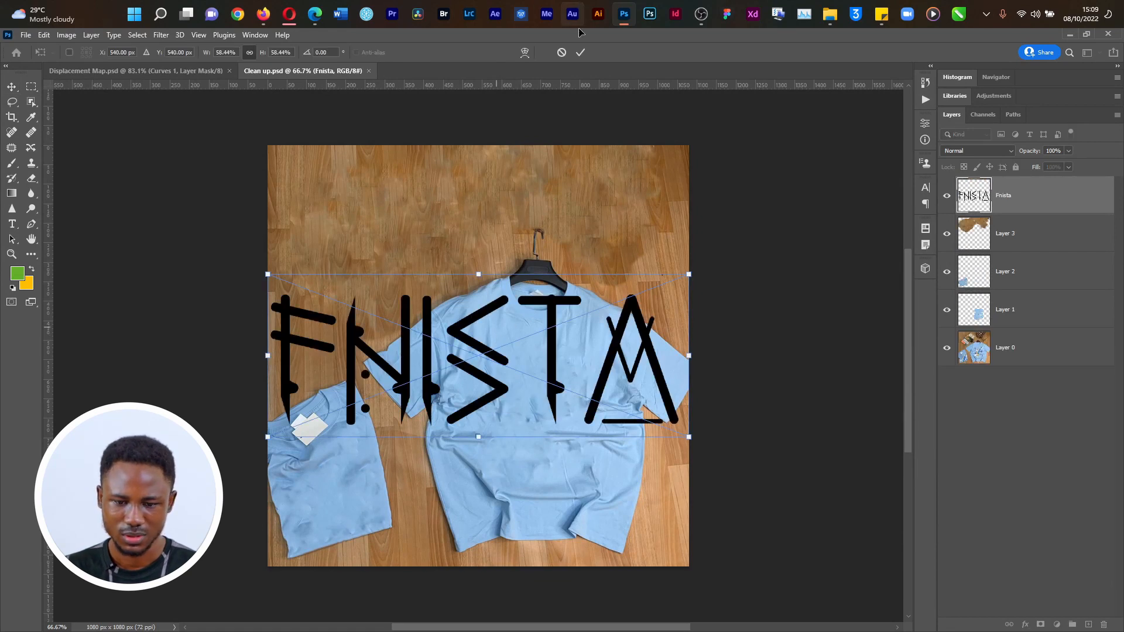
pyautogui.press('Escape')
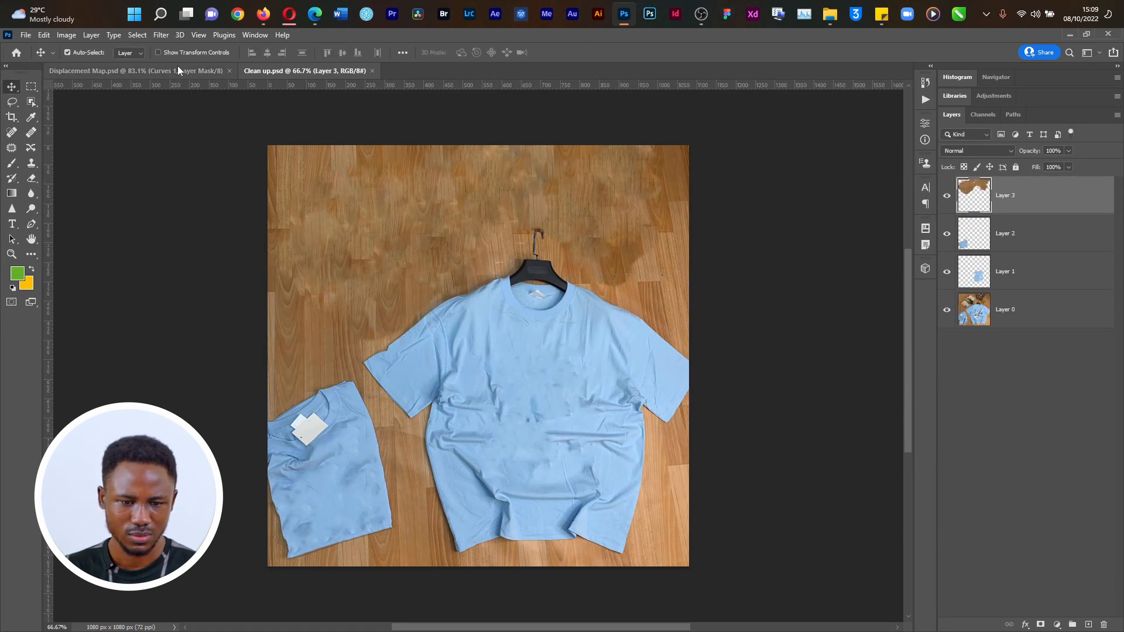
# Combine Layer 0 through Layer 3 of Clean up.psd into one smart object.
pyautogui.click(125, 70)
pyautogui.click(325, 74)
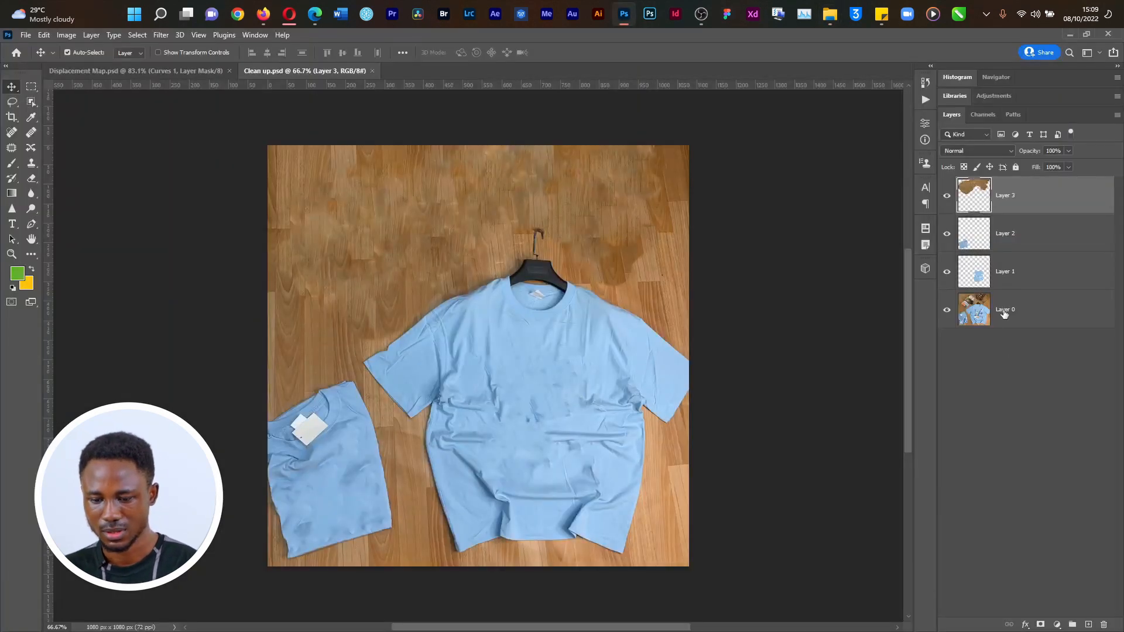
pyautogui.keyDown('shift'); pyautogui.click(986, 315); pyautogui.keyUp('shift')
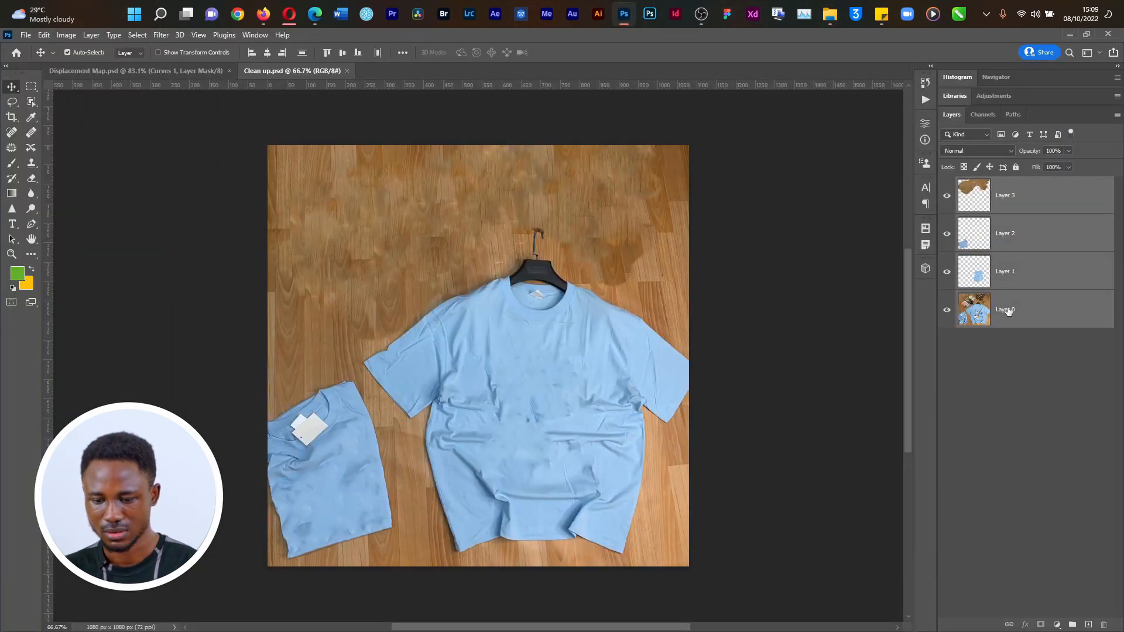
pyautogui.rightClick(1041, 301)
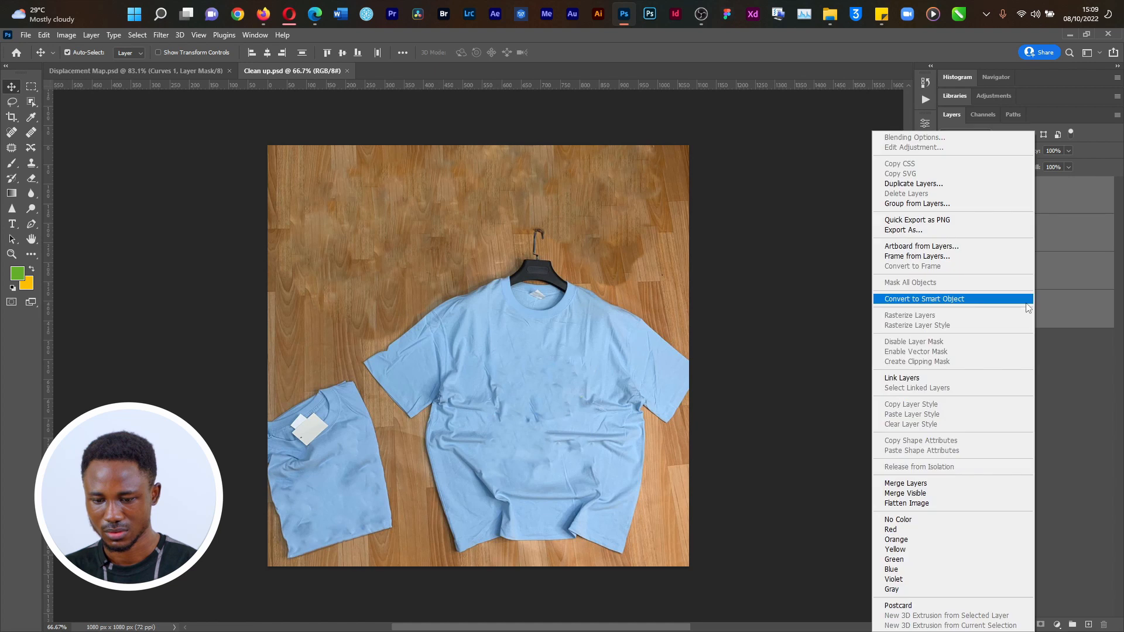
pyautogui.click(948, 299)
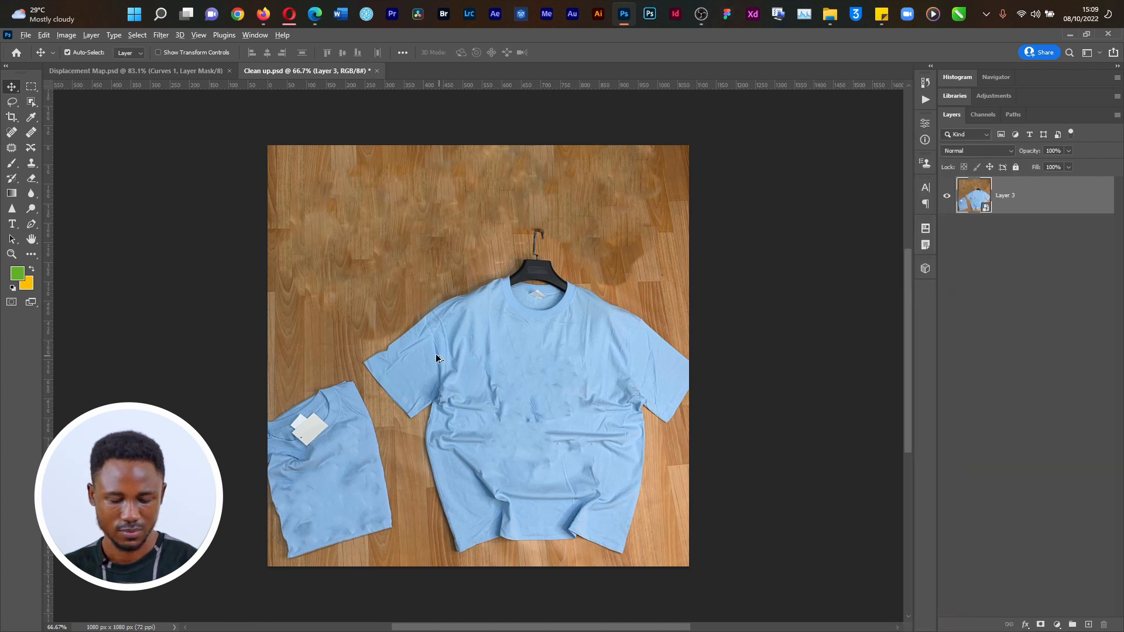
# Place Fnista.png from File Explorer into Clean up.psd, scaled to about 21% and positioned across the large T-shirt's chest.
pyautogui.hotkey('alt', 'Tab')
pyautogui.hotkey('alt', 'Tab')
pyautogui.moveTo(321, 200); pyautogui.dragTo(540, 383)
pyautogui.moveTo(689, 438); pyautogui.dragTo(656, 421)
pyautogui.moveTo(579, 392); pyautogui.dragTo(557, 380)
pyautogui.moveTo(646, 421); pyautogui.dragTo(555, 368)
pyautogui.press('Return')
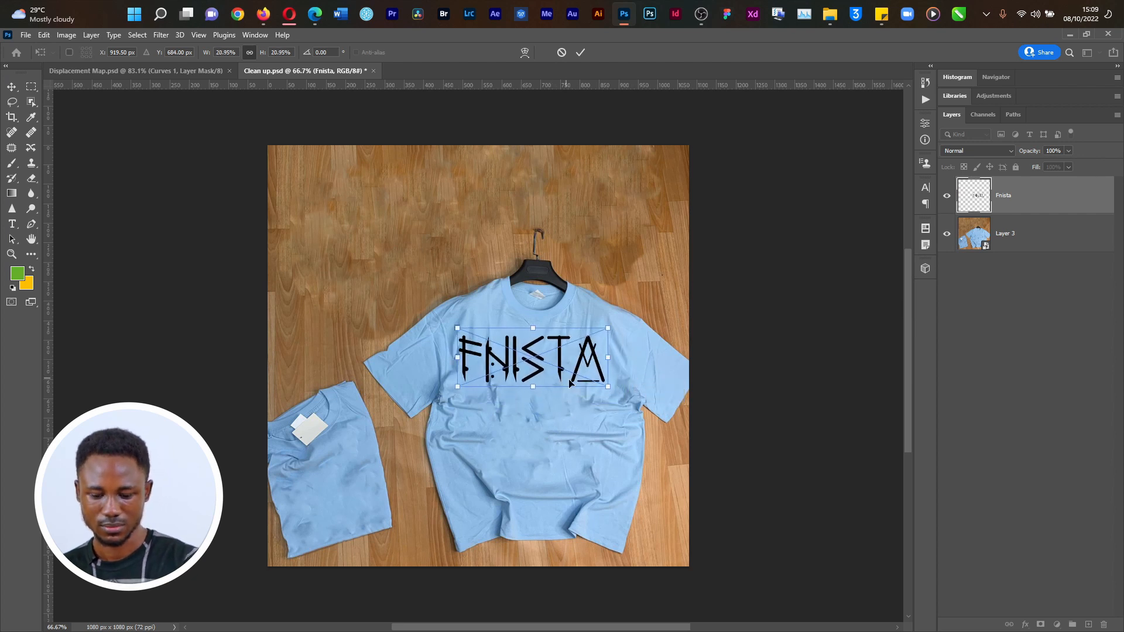
pyautogui.moveTo(560, 372); pyautogui.dragTo(564, 381)
# Try the Displace filter on the Fnista layer with horizontal and vertical scale 10, using Displacement Map.psd, and undo it.
pyautogui.click(160, 34)
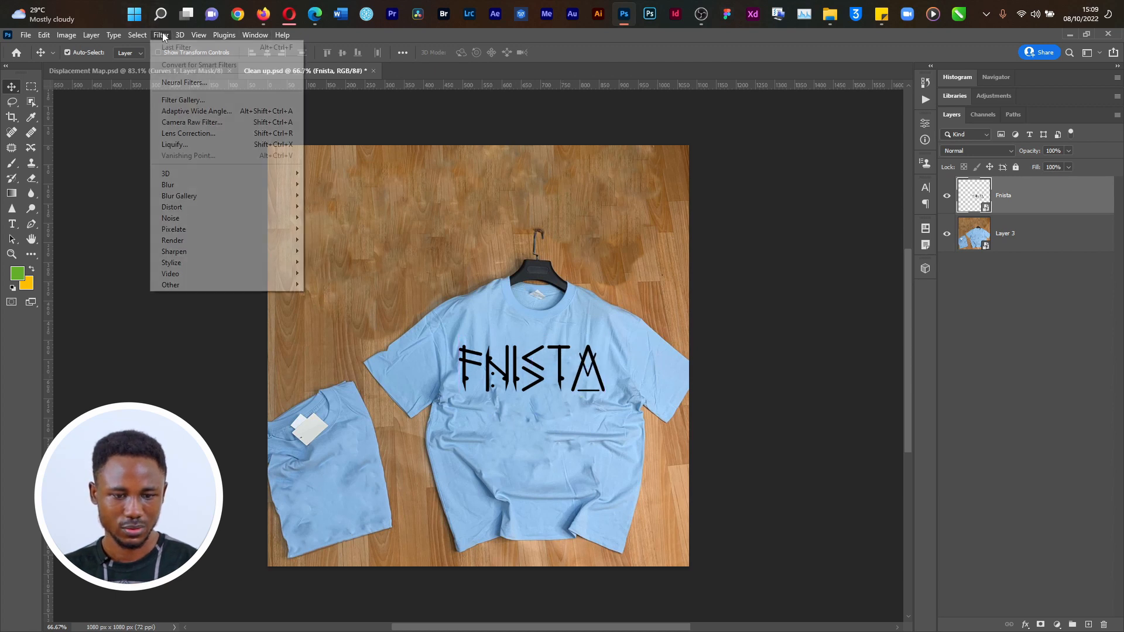
pyautogui.moveTo(258, 206)
pyautogui.click(316, 208)
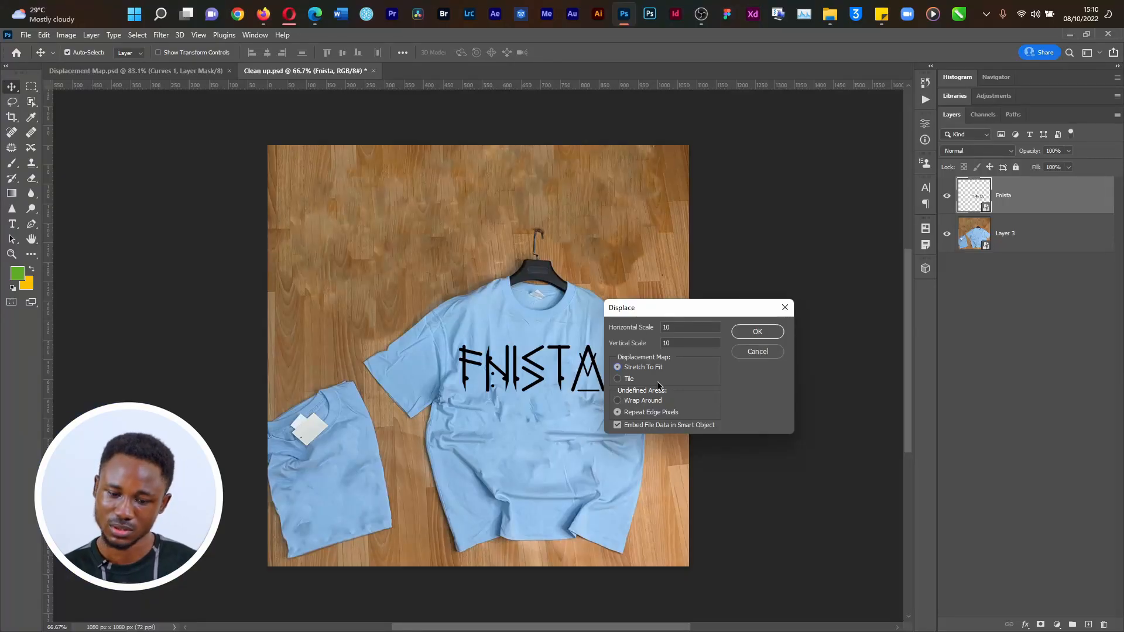
pyautogui.click(751, 332)
pyautogui.click(245, 147)
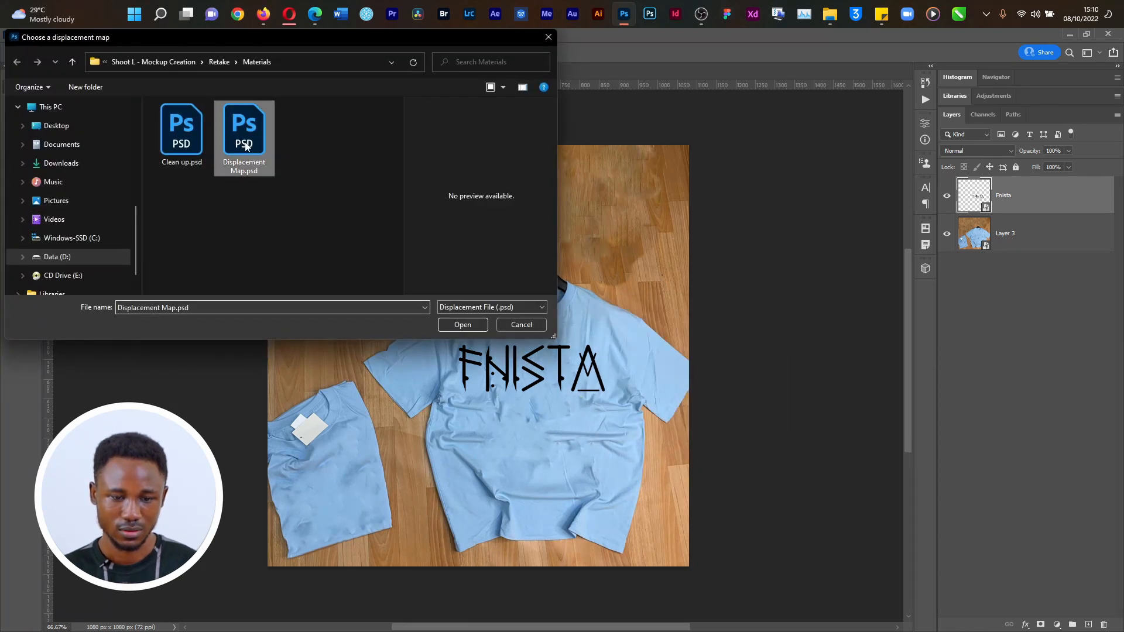
pyautogui.press('Return')
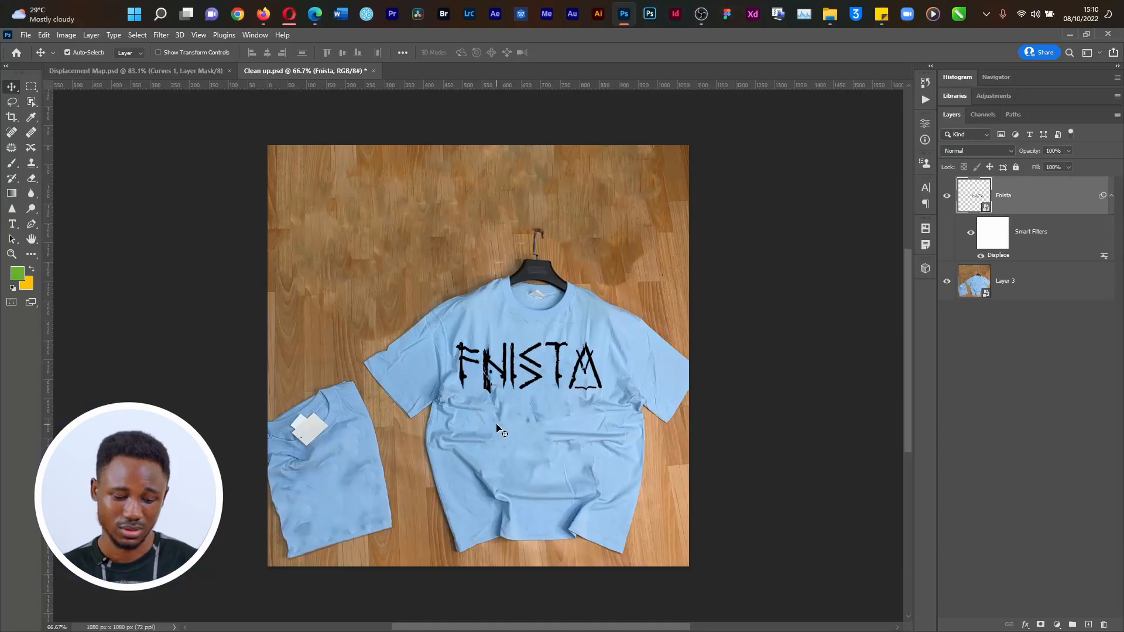
pyautogui.hotkey('ctrl', 'z')
# Try the Displace filter on the Fnista layer with horizontal and vertical scale 5, Stretch To Fit and Displacement Map.psd, and undo it.
pyautogui.click(161, 35)
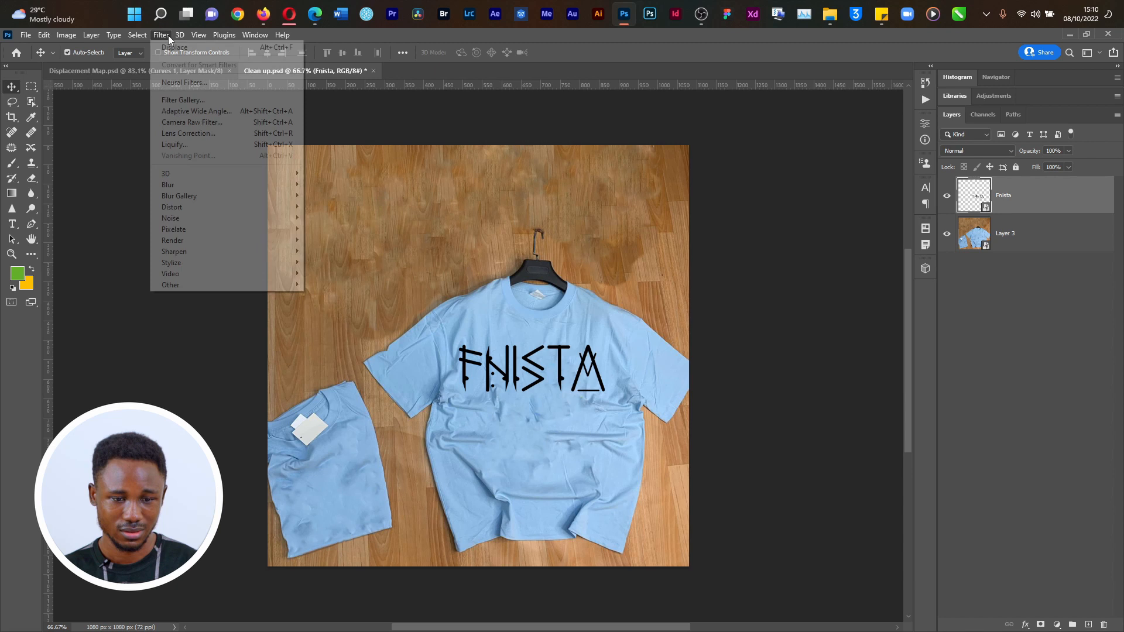
pyautogui.moveTo(296, 213)
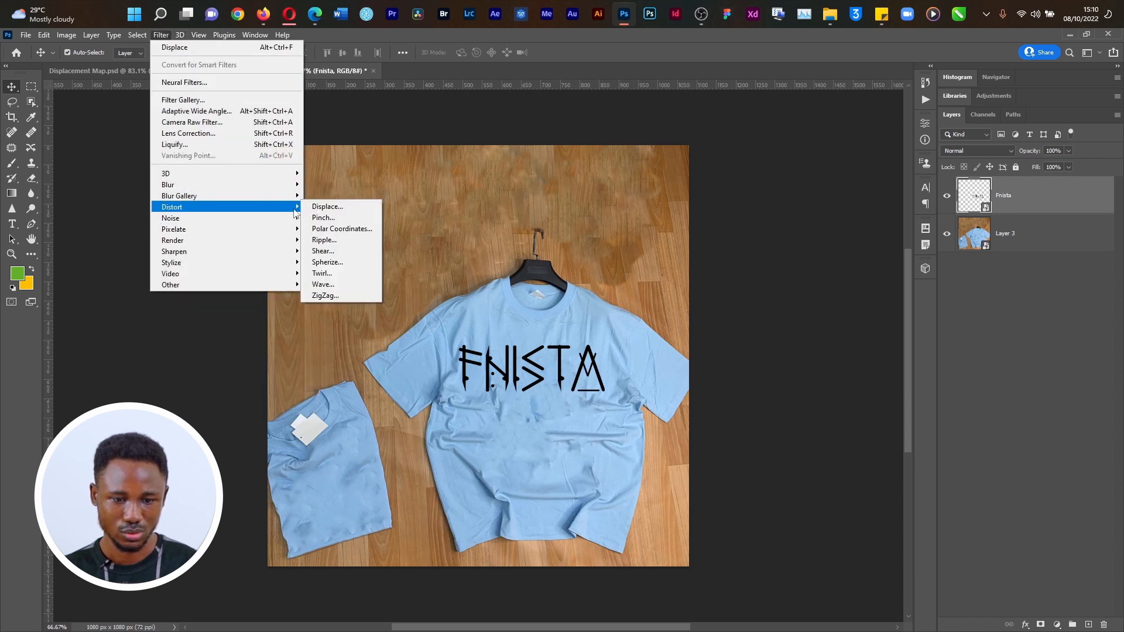
pyautogui.click(336, 207)
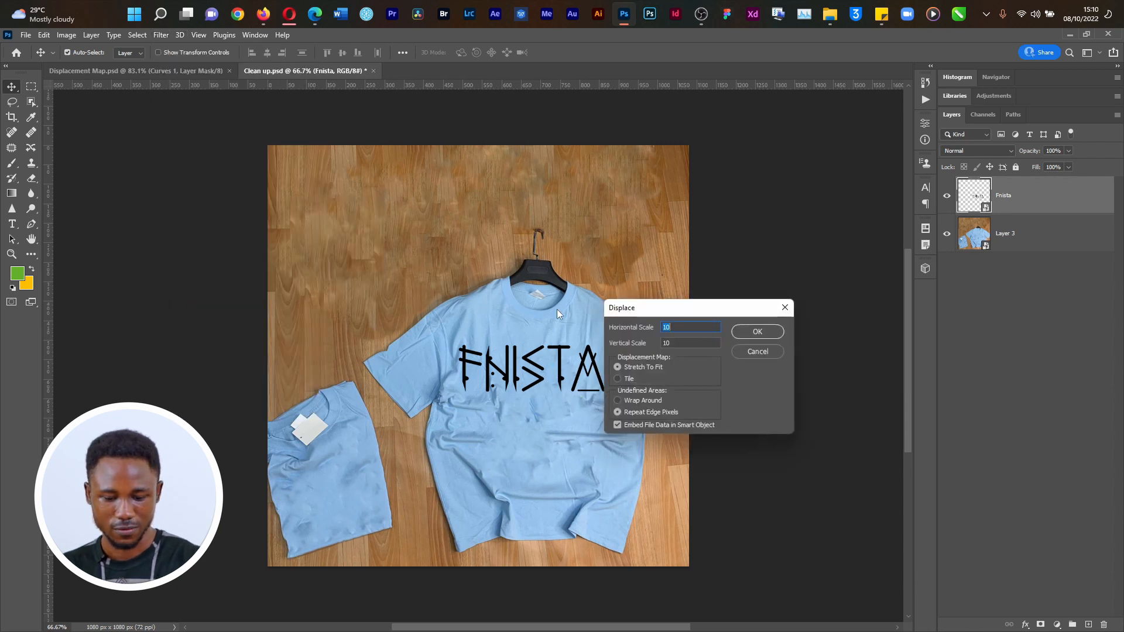
pyautogui.click(684, 344)
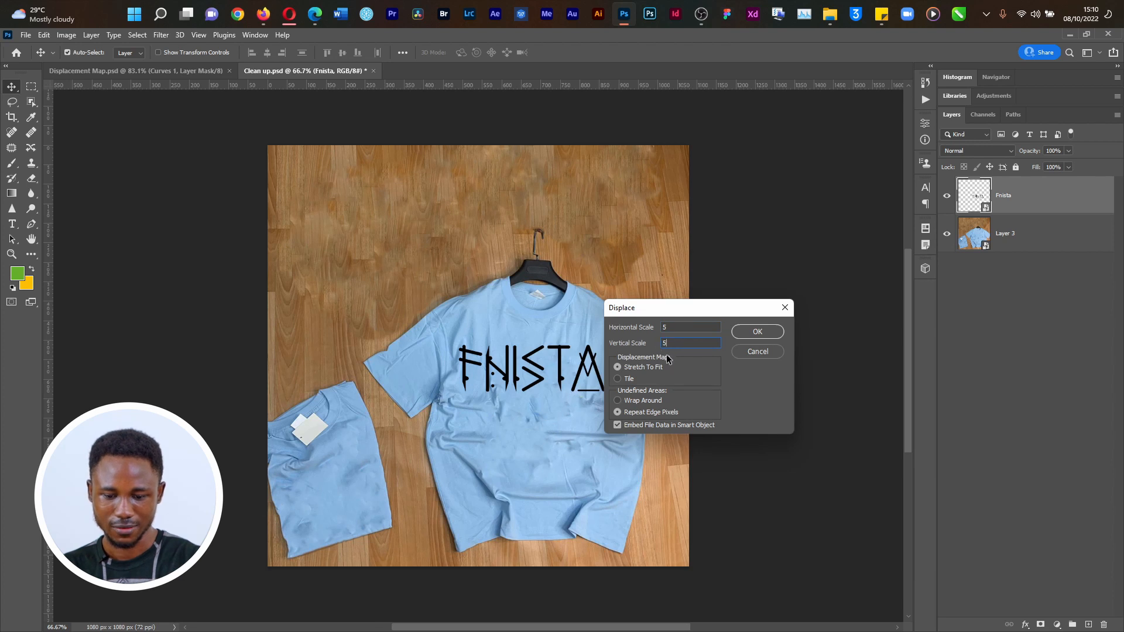
pyautogui.click(755, 331)
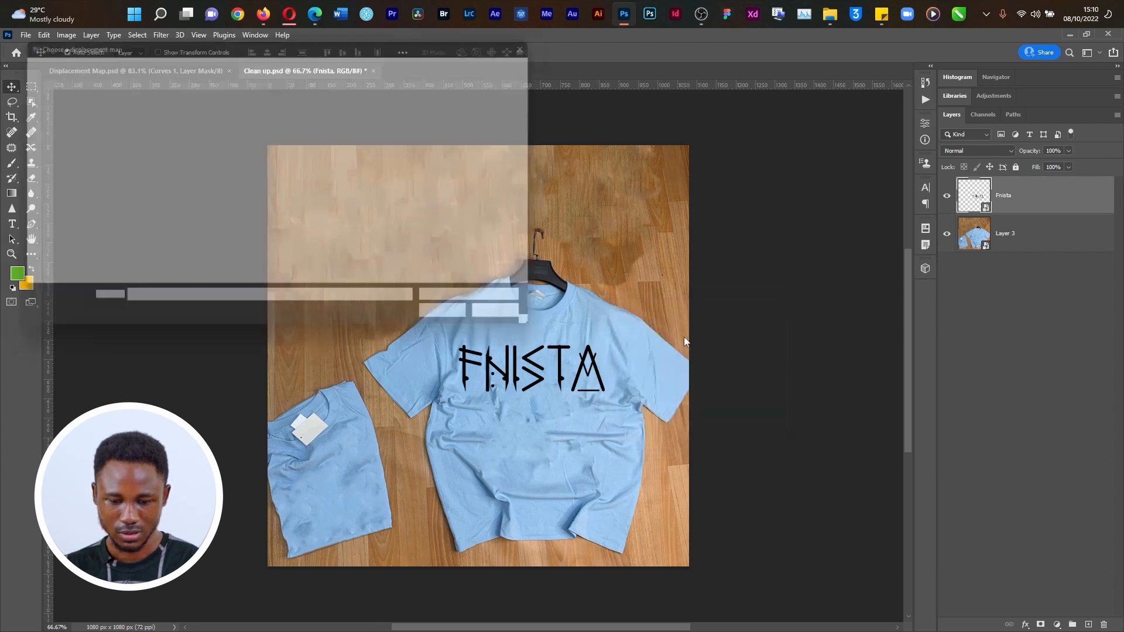
pyautogui.click(243, 136)
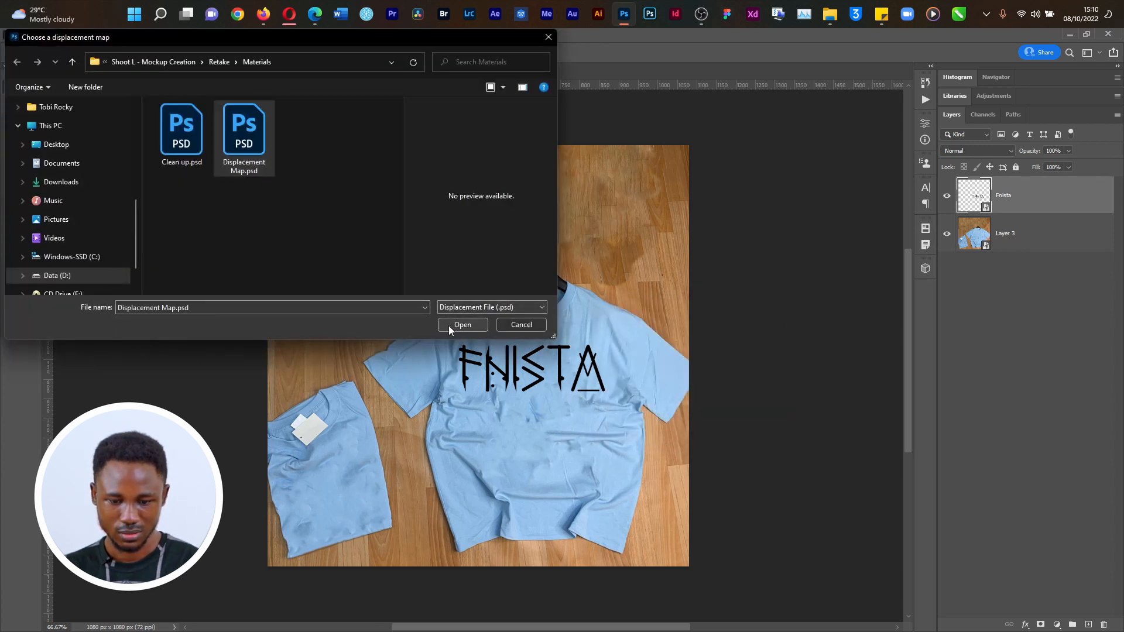
pyautogui.click(458, 324)
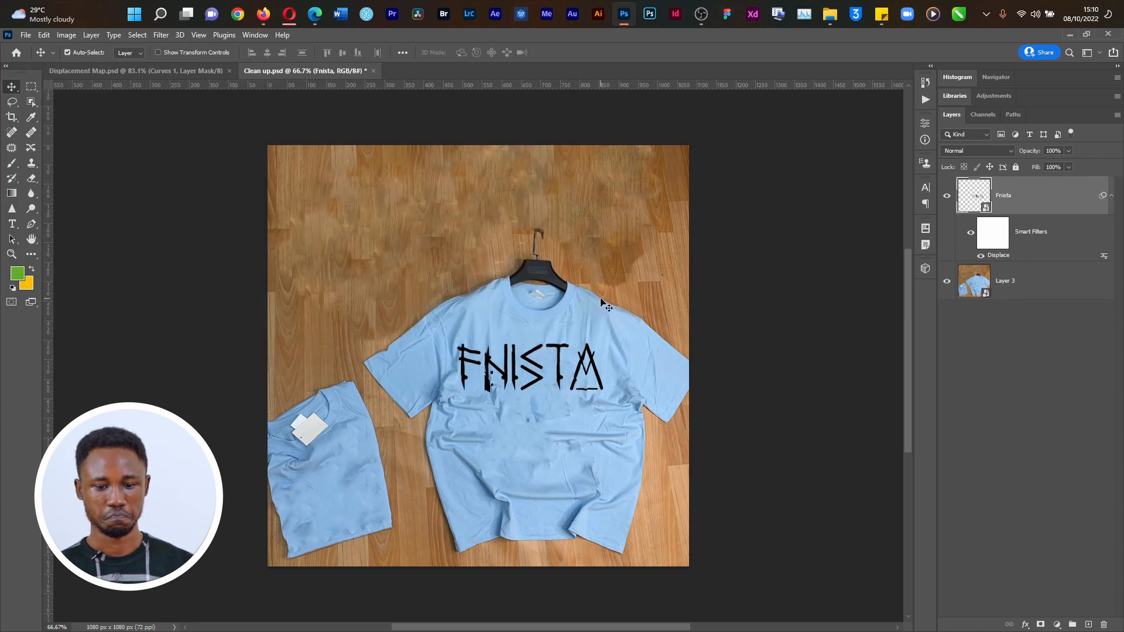
pyautogui.press('ctrl')
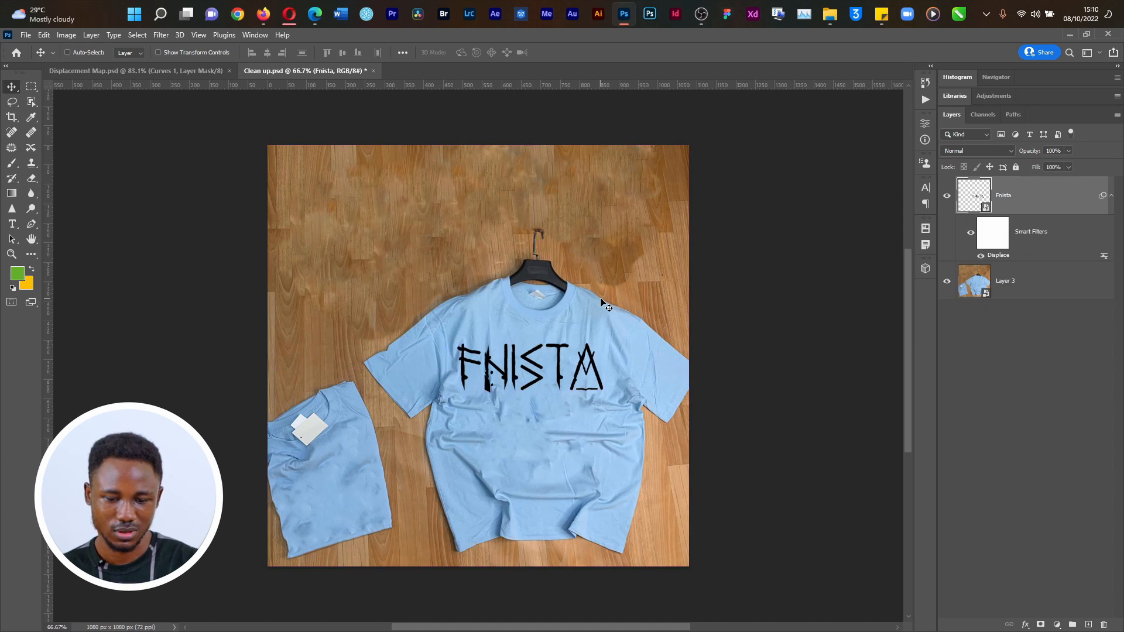
pyautogui.press('ctrl')
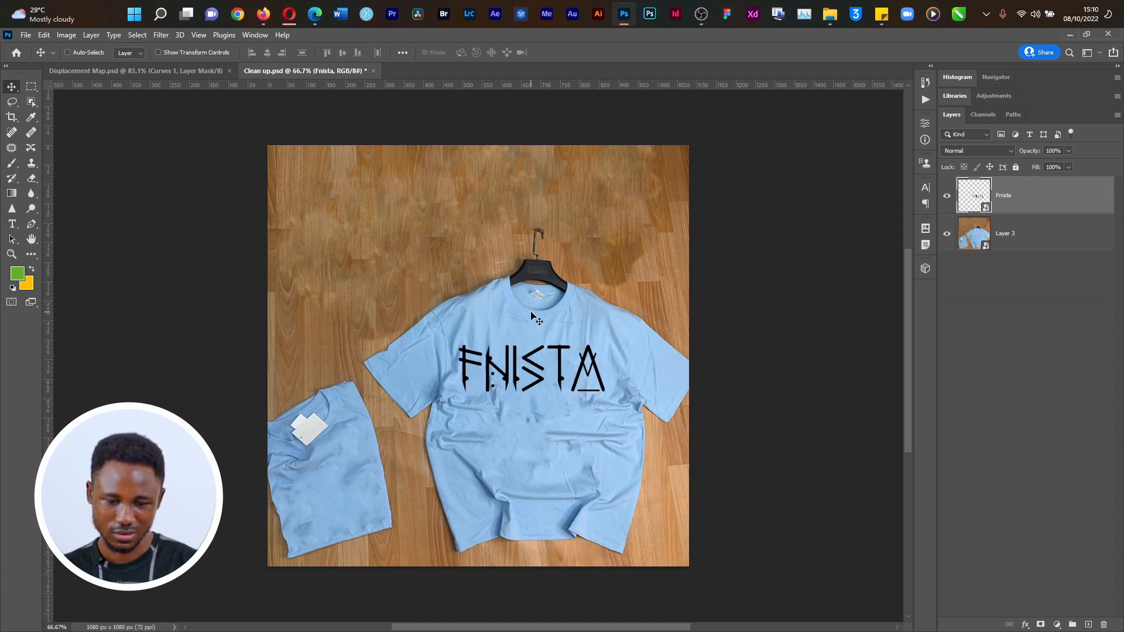
# Try reapplying the last-used Displace filter to the Fnista layer and undo it.
pyautogui.click(161, 35)
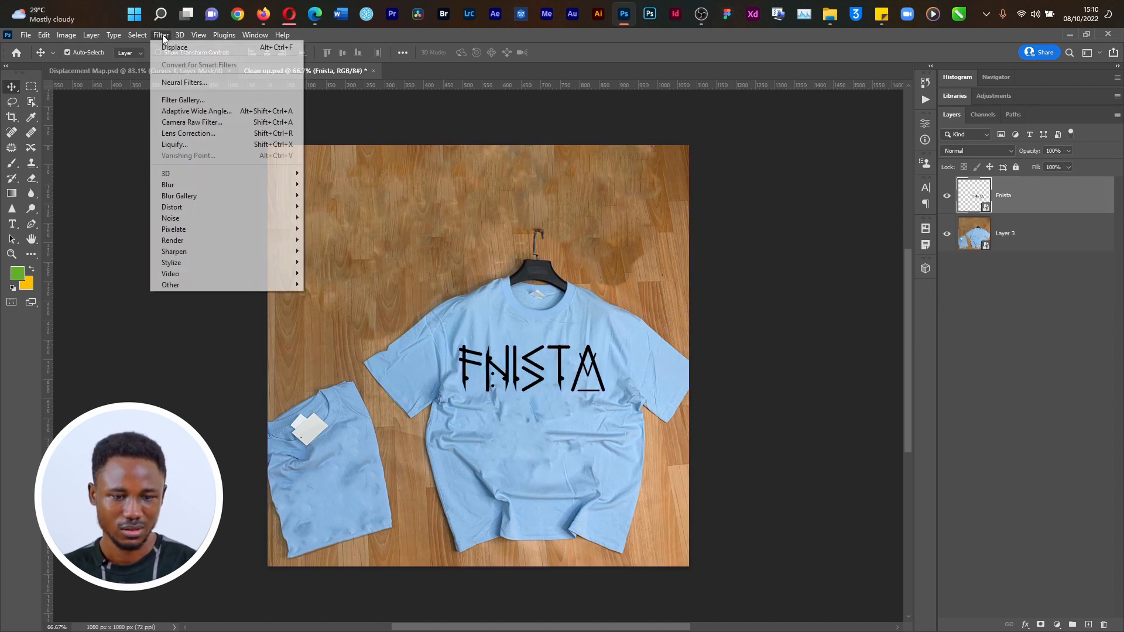
pyautogui.click(481, 390)
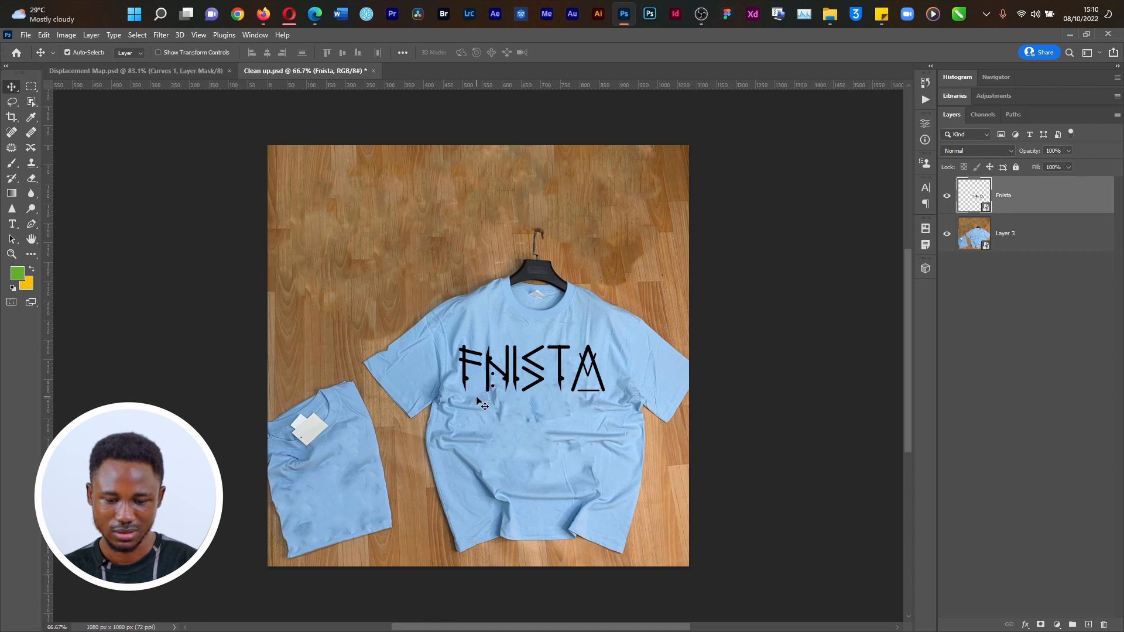
pyautogui.hotkey('ctrl', 'alt', 'f')
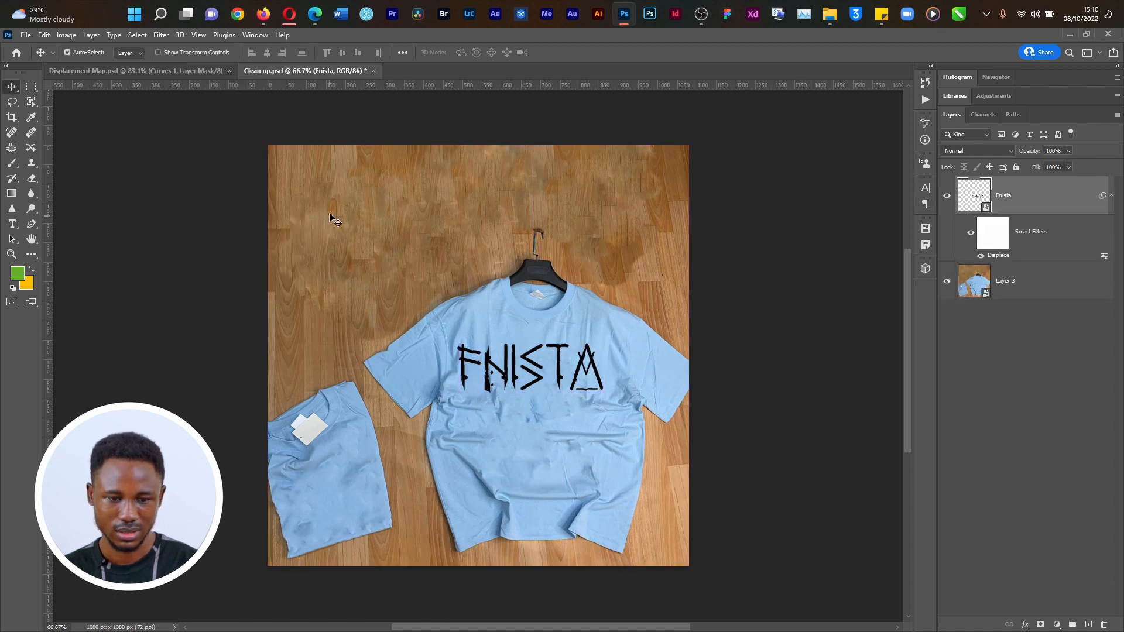
pyautogui.press('ctrl')
# Try the Displace filter on the Fnista layer with scale 5, the Tile option and Displacement Map.psd, and undo it.
pyautogui.click(179, 35)
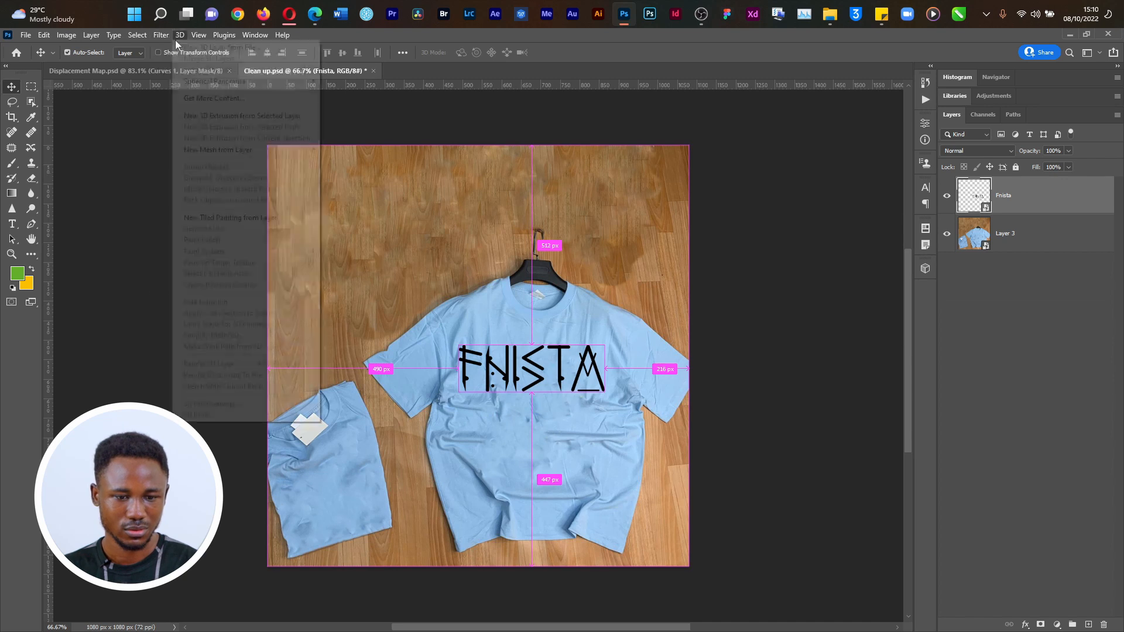
pyautogui.moveTo(240, 211)
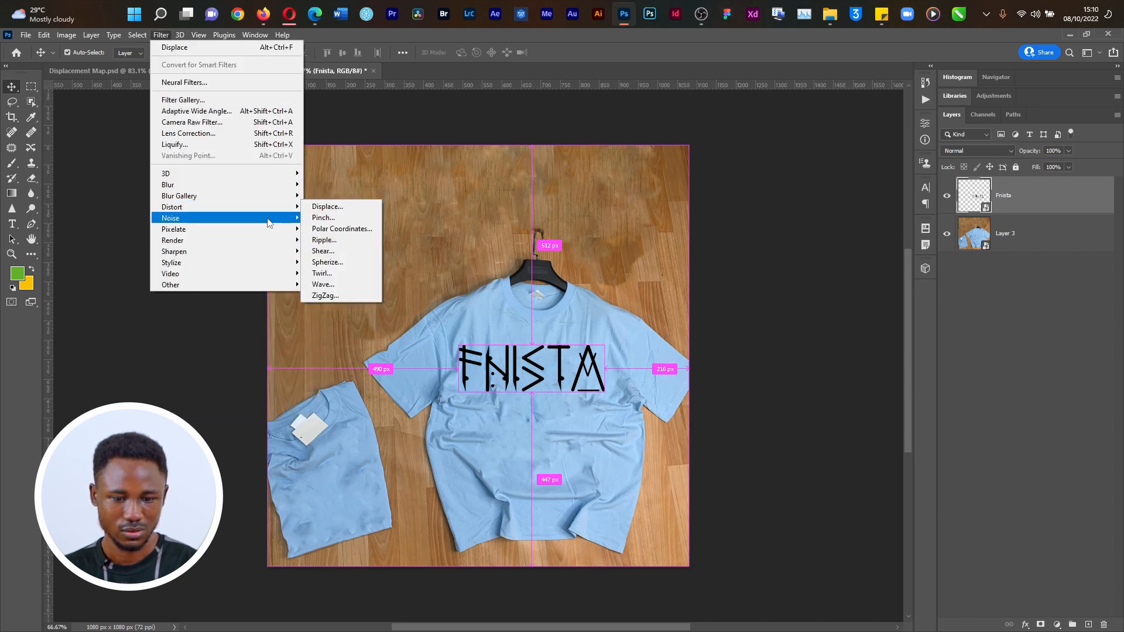
pyautogui.click(352, 210)
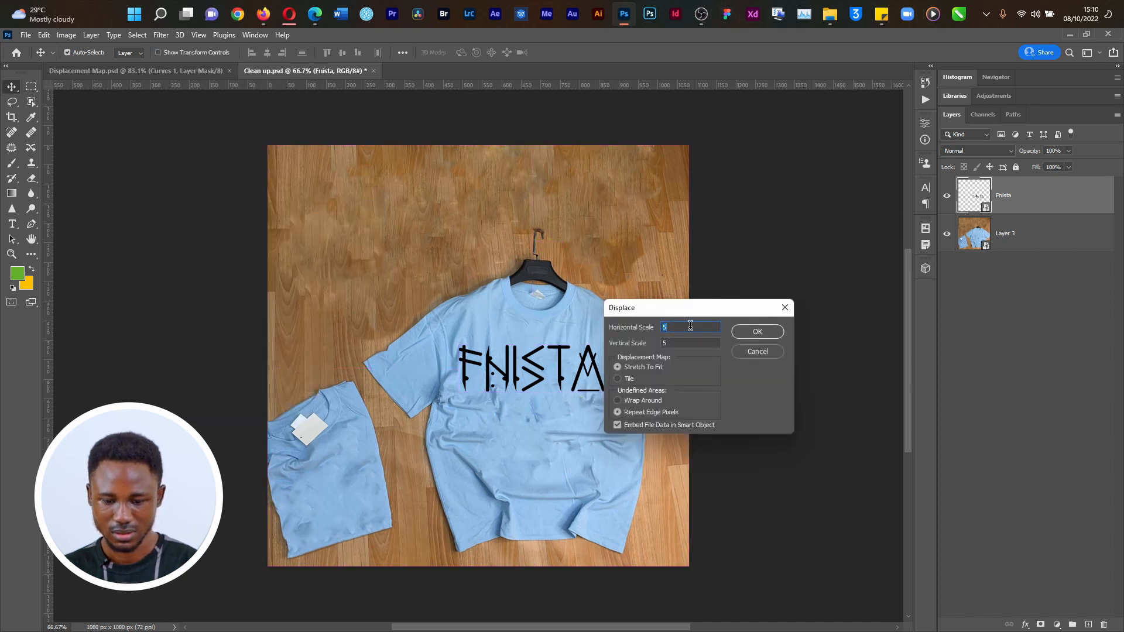
pyautogui.click(760, 332)
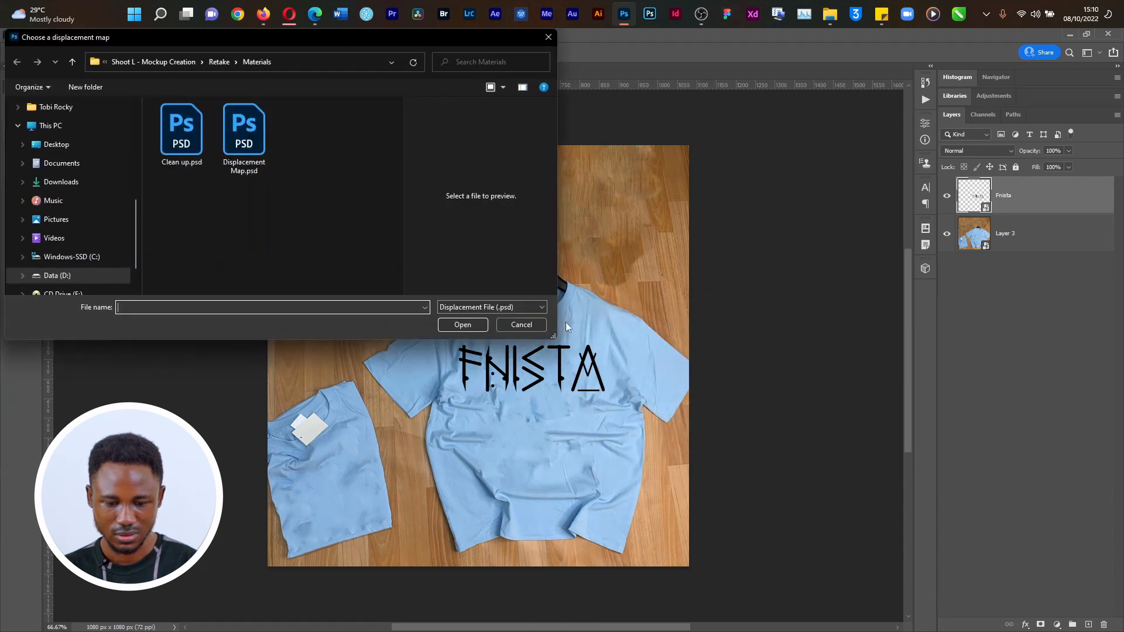
pyautogui.click(244, 134)
pyautogui.click(460, 325)
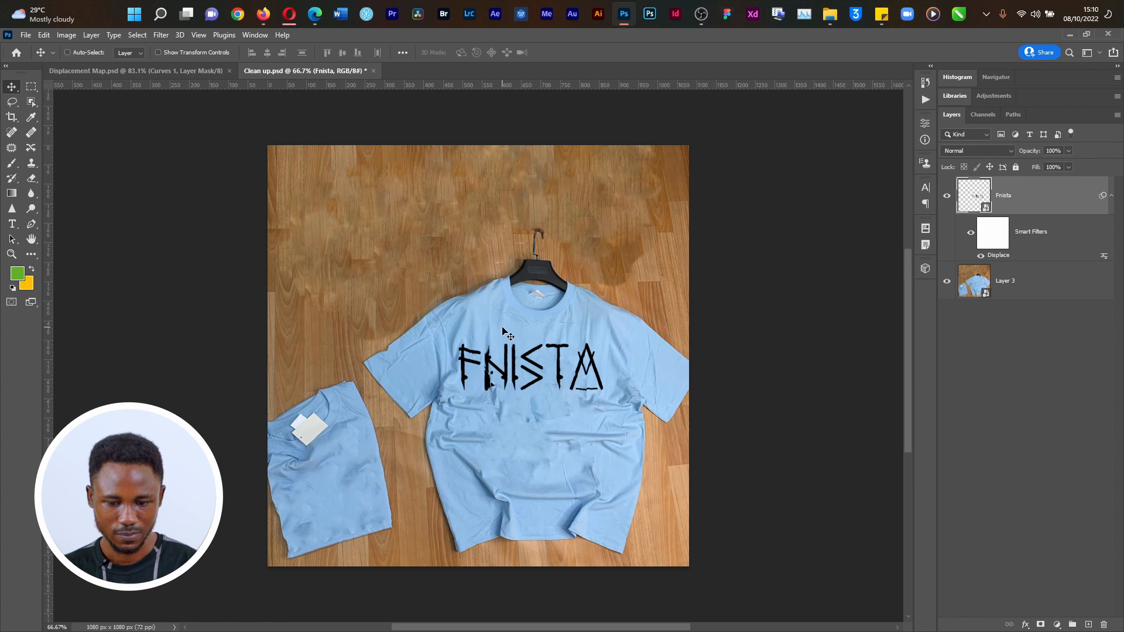
pyautogui.hotkey('ctrl', 'z')
# Try the Displace filter on the Fnista layer with scale 5, Tile, Wrap Around and Displacement Map.psd, and undo it.
pyautogui.click(161, 35)
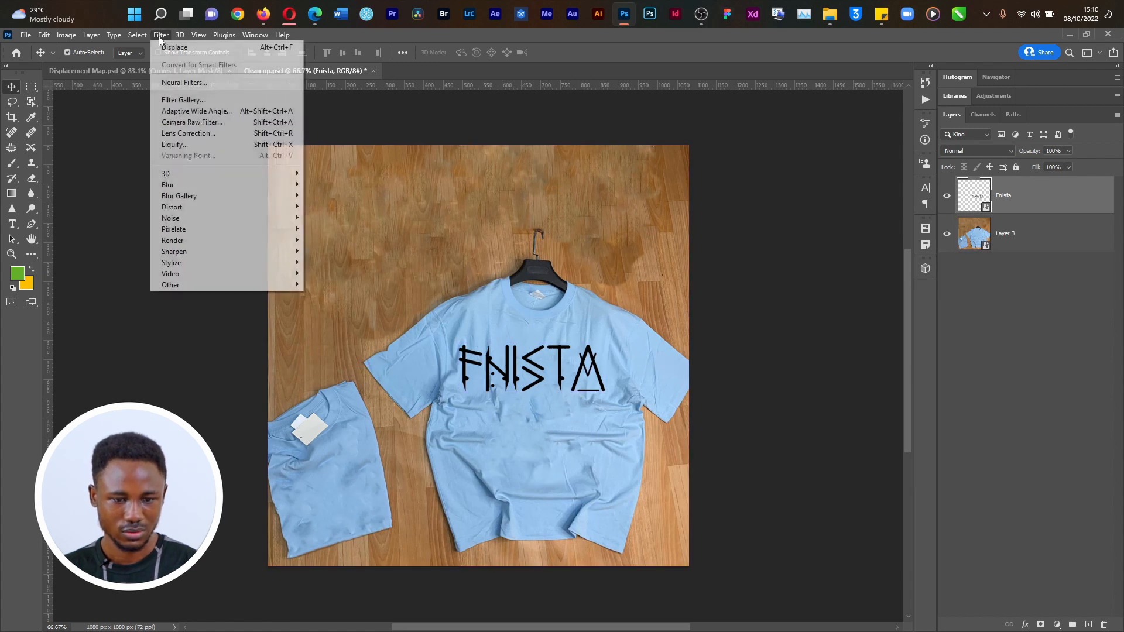
pyautogui.moveTo(289, 209)
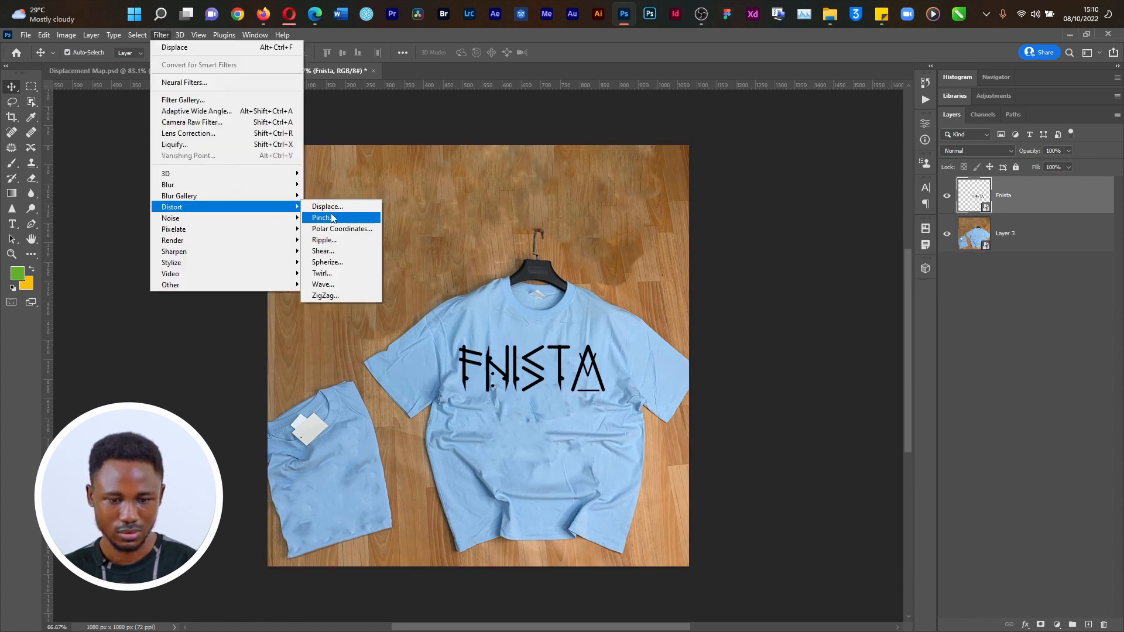
pyautogui.click(326, 207)
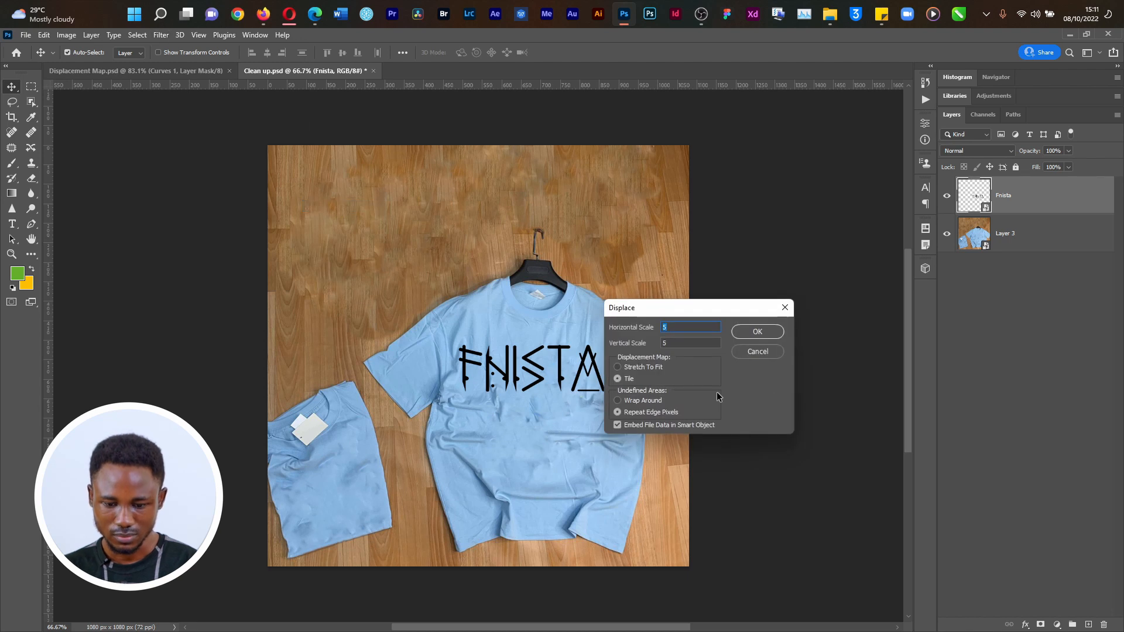
pyautogui.click(637, 402)
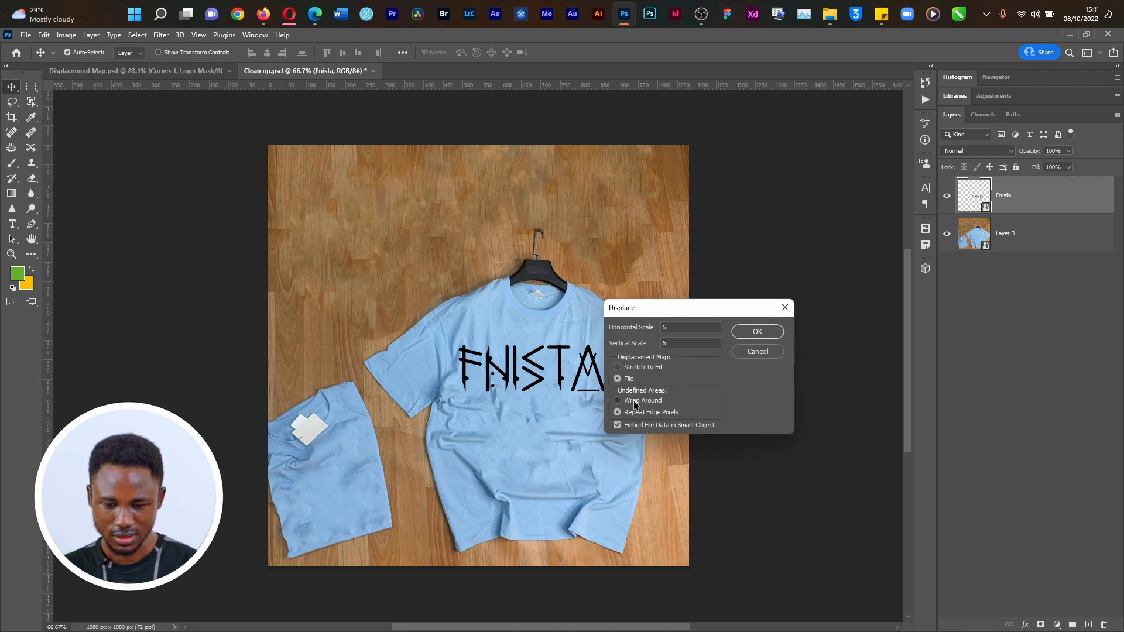
pyautogui.click(757, 331)
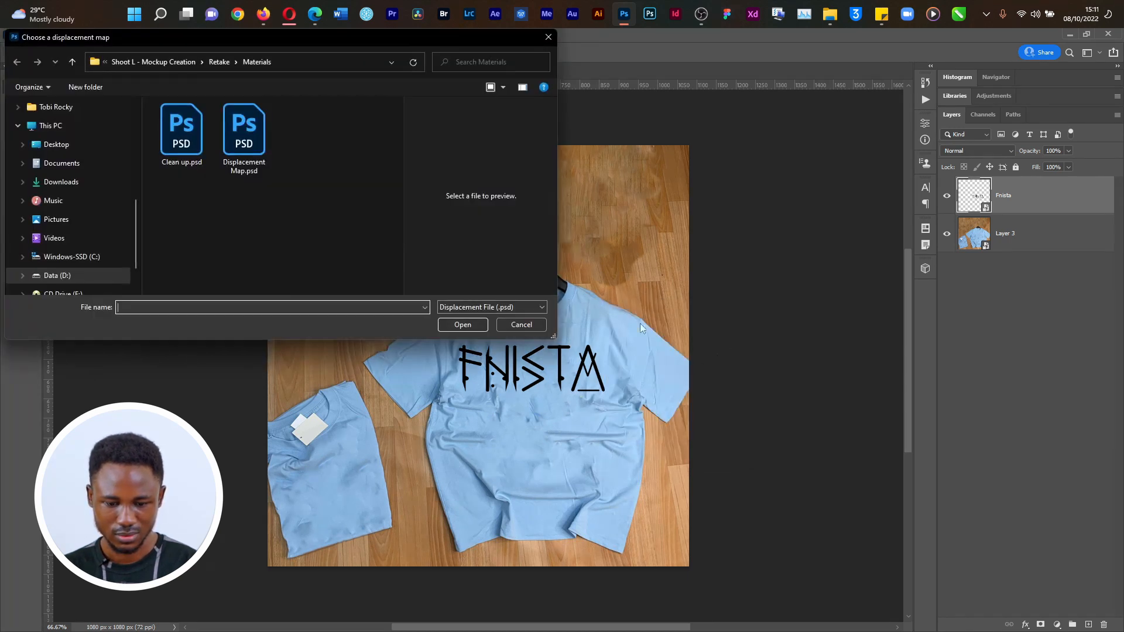
pyautogui.click(244, 136)
pyautogui.click(463, 324)
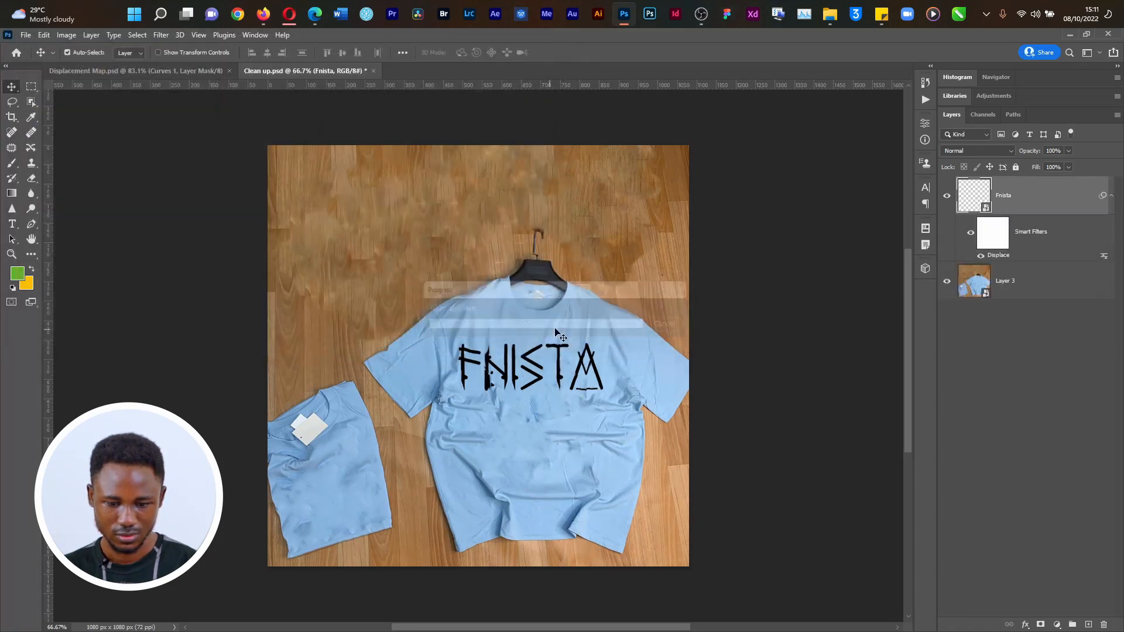
pyautogui.hotkey('ctrl', 'z')
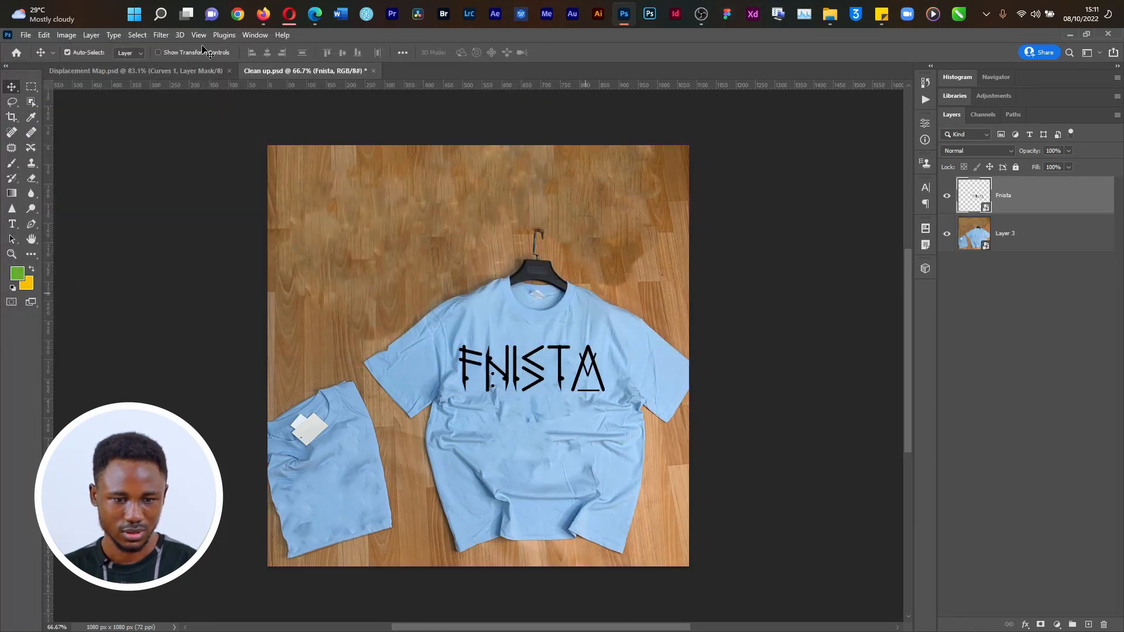
# Undo back to before the Fnista logo was placed, and redo its placement and position on the shirt without the filter.
pyautogui.hotkey('ctrl', 'z')
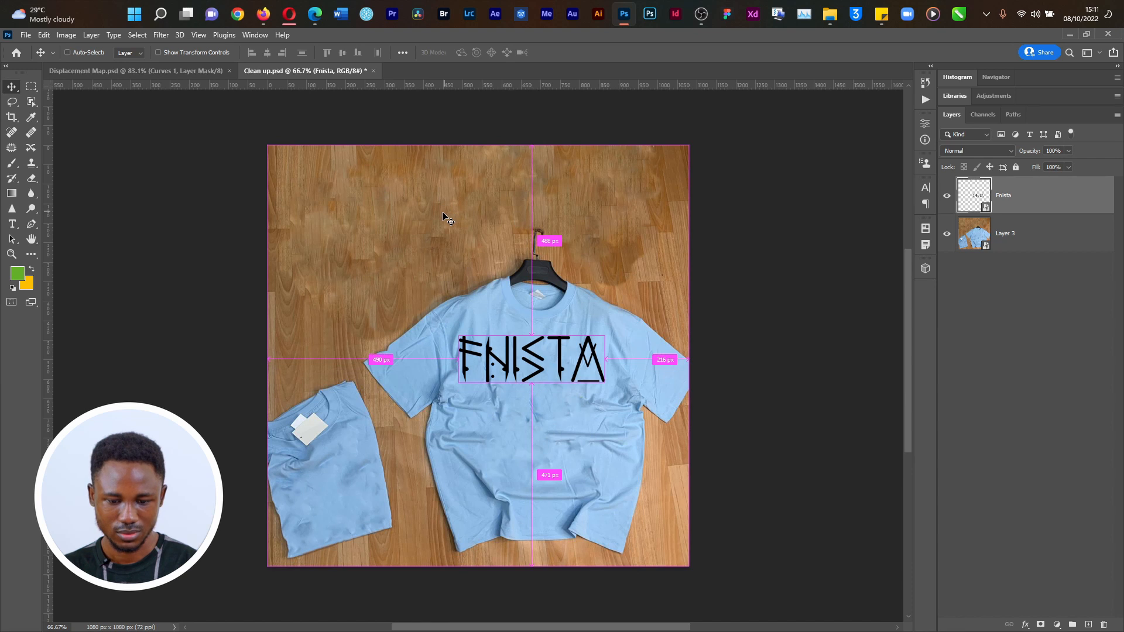
pyautogui.hotkey('ctrl', 'z')
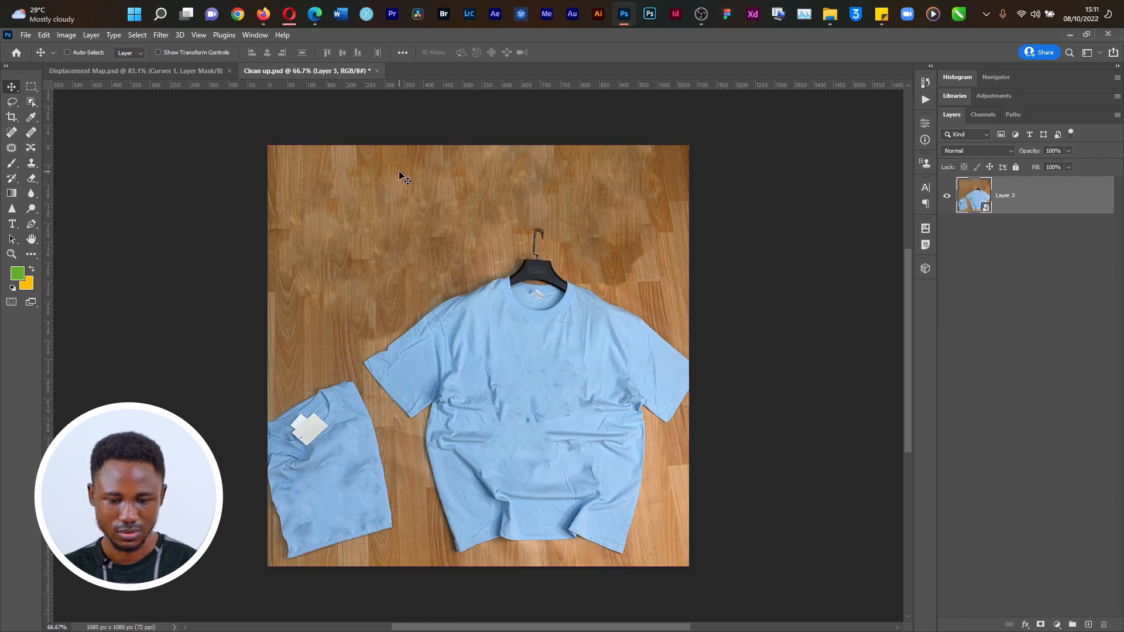
pyautogui.hotkey('ctrl', 'z')
pyautogui.hotkey('ctrl', 'shift', 'z')
pyautogui.hotkey('ctrl', 'shift', 'z')
pyautogui.hotkey('ctrl', 'shift', 'z')
pyautogui.hotkey('ctrl', 'shift', 'z')
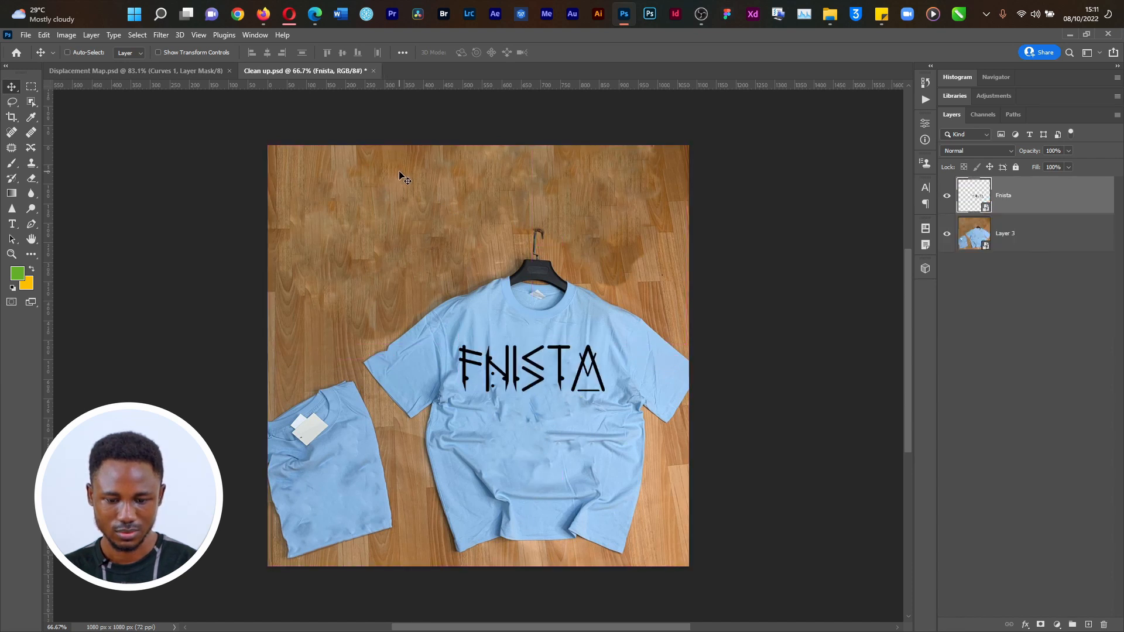
pyautogui.hotkey('ctrl', 'z')
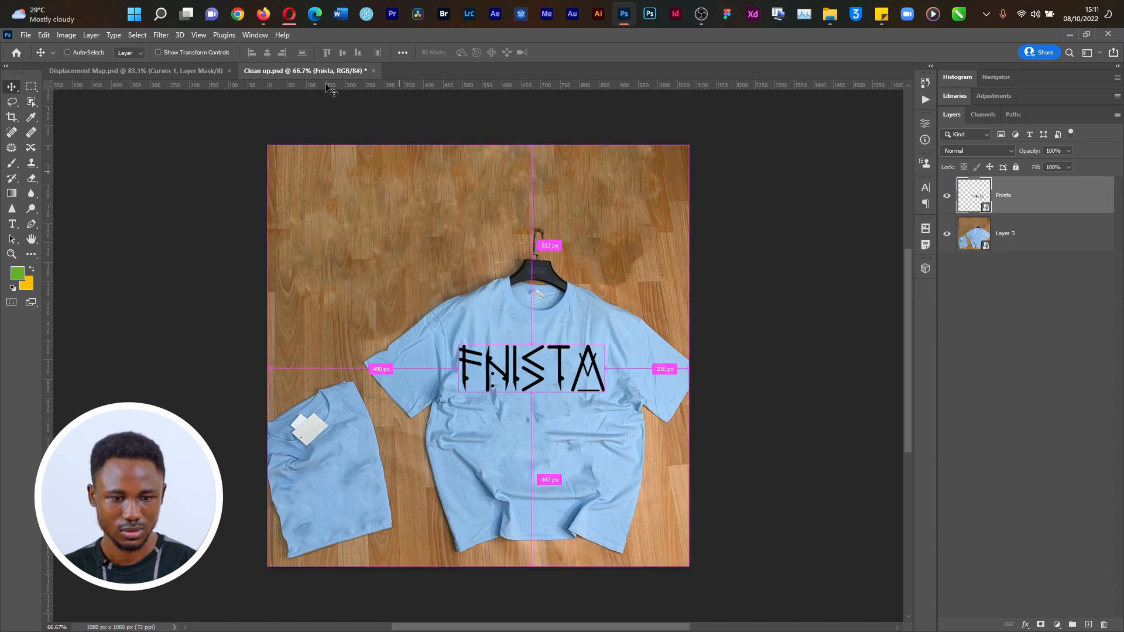
# Apply the Displace filter to the Fnista layer with horizontal and vertical scale 5, Tile, Repeat Edge Pixels and Displacement Map.psd.
pyautogui.click(178, 35)
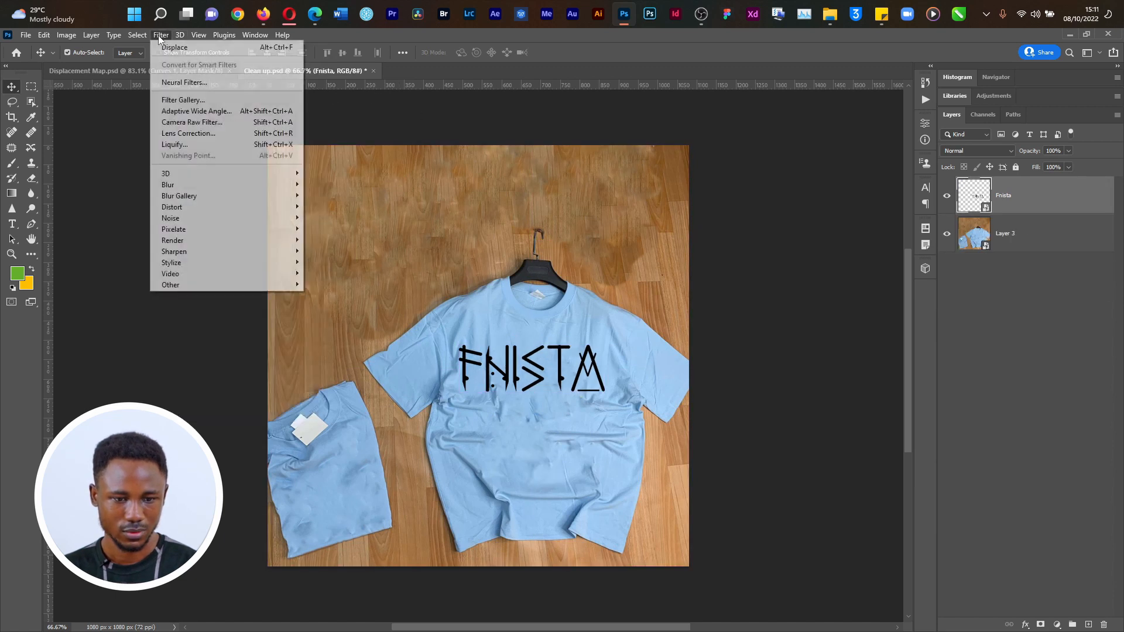
pyautogui.moveTo(290, 212)
pyautogui.click(325, 212)
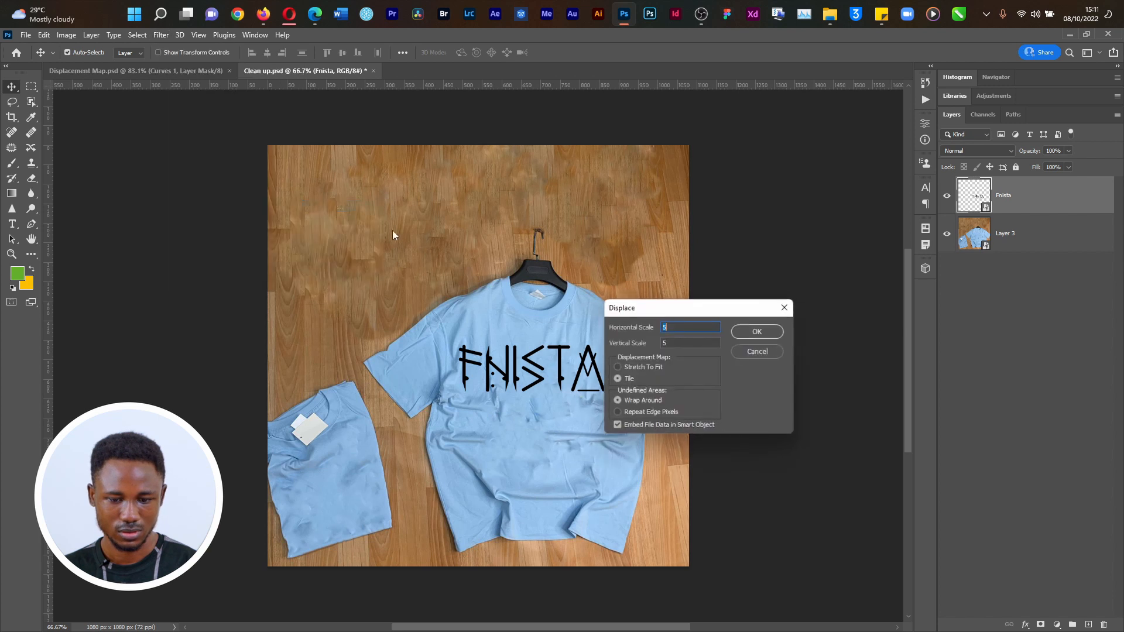
pyautogui.click(650, 410)
pyautogui.click(758, 332)
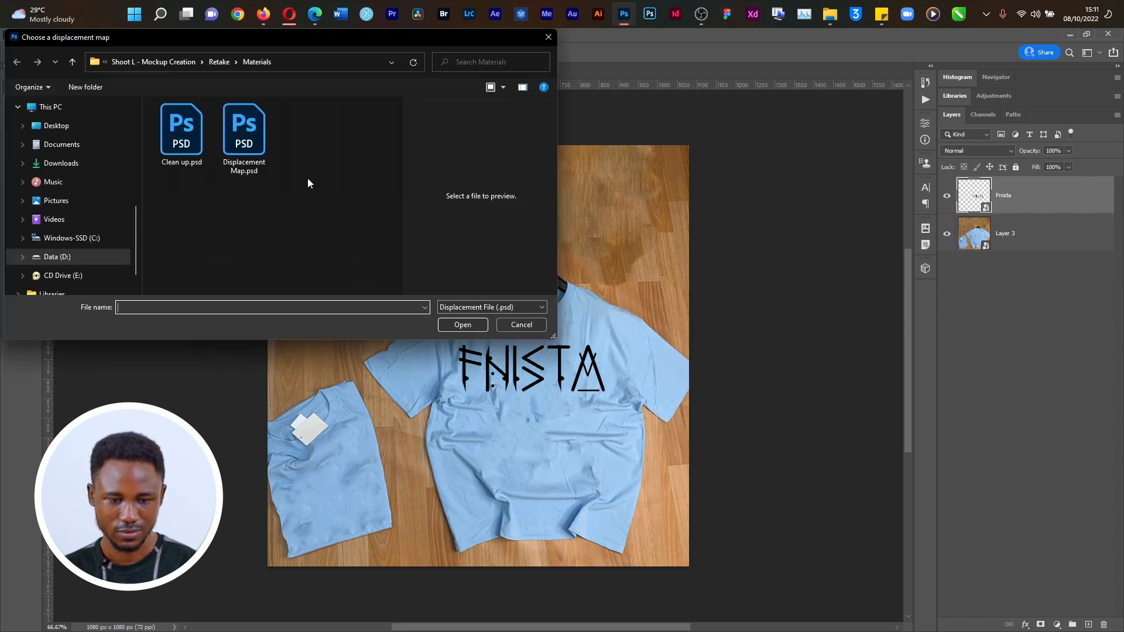
pyautogui.click(463, 326)
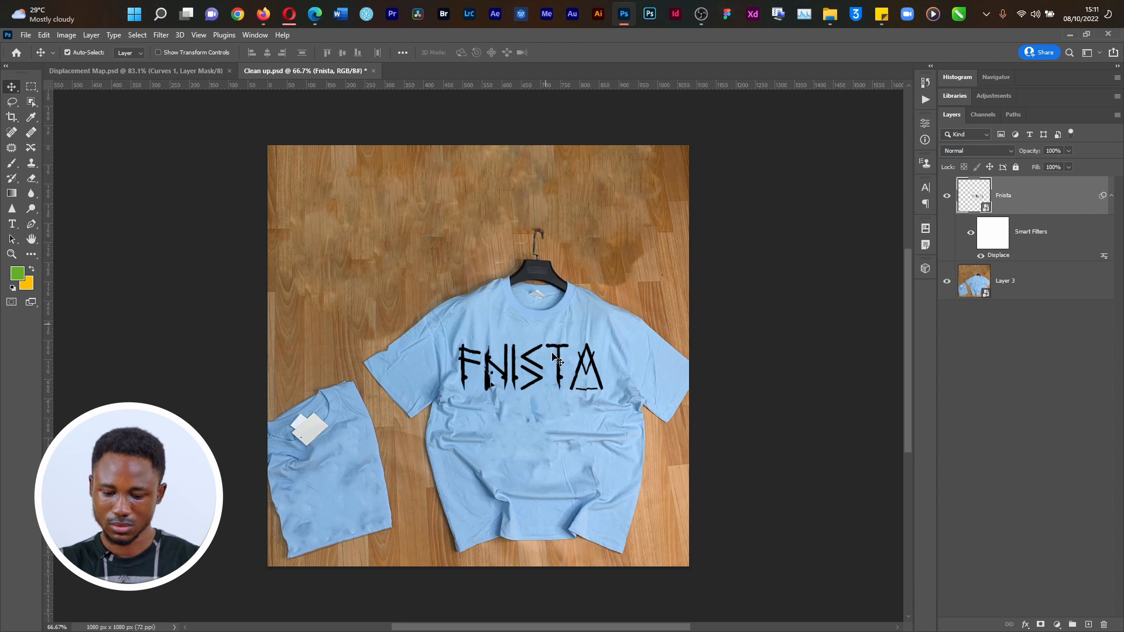
# Adjust the Fnista layer's Blend If sliders, splitting This Layer's white slider to 122 / 255 and trying the Underlying Layer sliders, and apply the blending.
pyautogui.hotkey('ctrl', '+')
pyautogui.hotkey('ctrl', '+')
pyautogui.moveTo(600, 395); pyautogui.dragTo(562, 398)
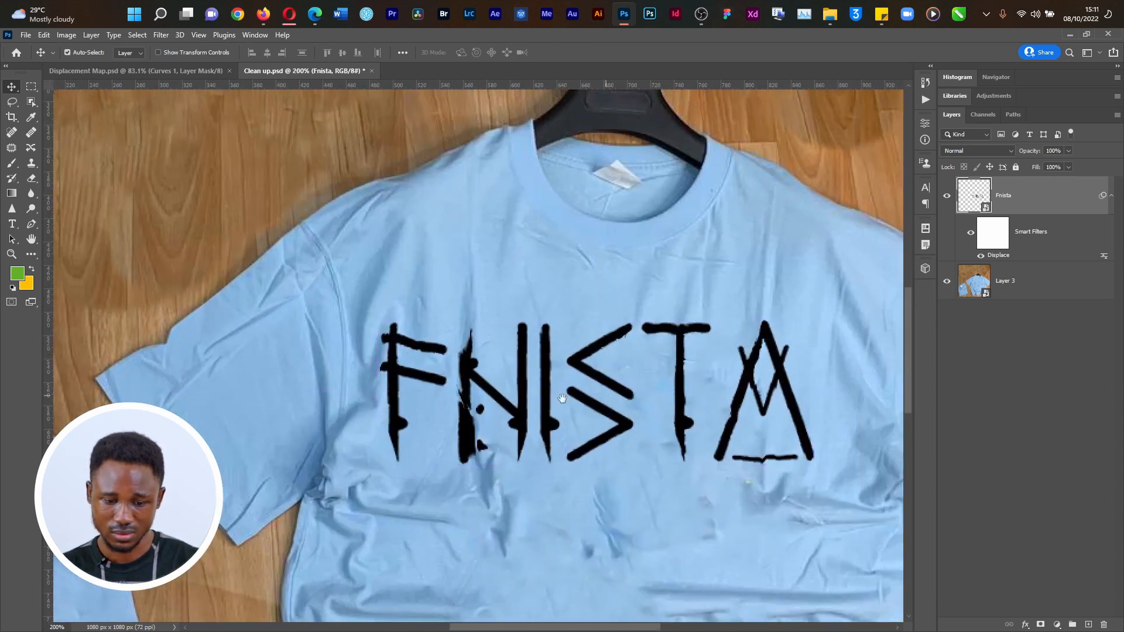
pyautogui.hotkey('ctrl', '-')
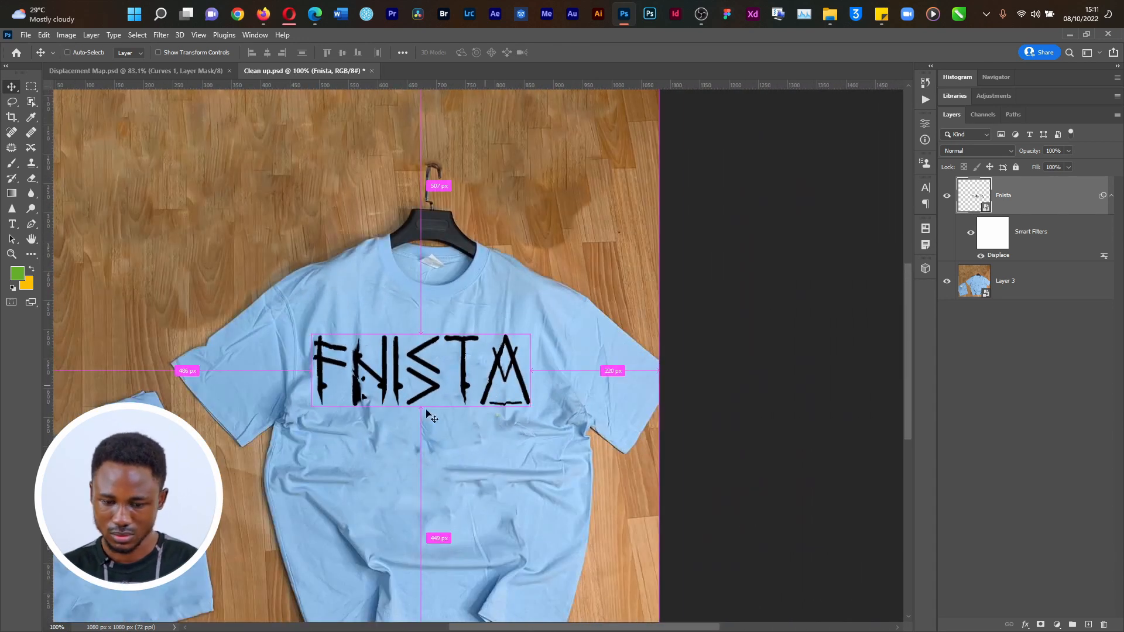
pyautogui.click(1025, 627)
pyautogui.click(1009, 576)
pyautogui.click(1057, 625)
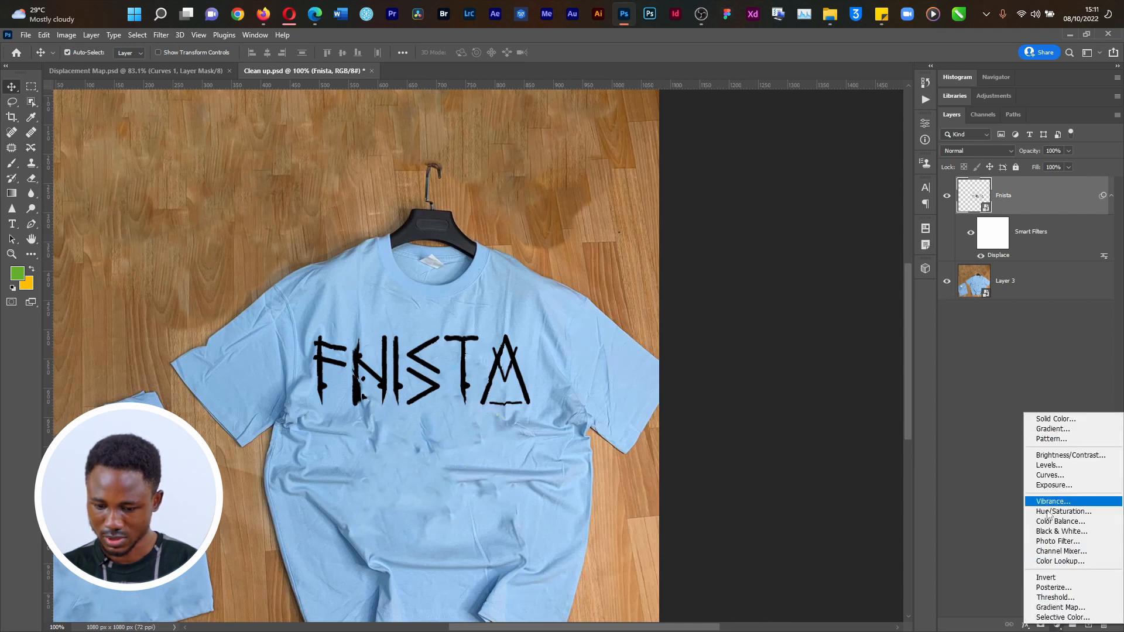
pyautogui.click(1011, 569)
pyautogui.click(1026, 625)
pyautogui.click(1046, 512)
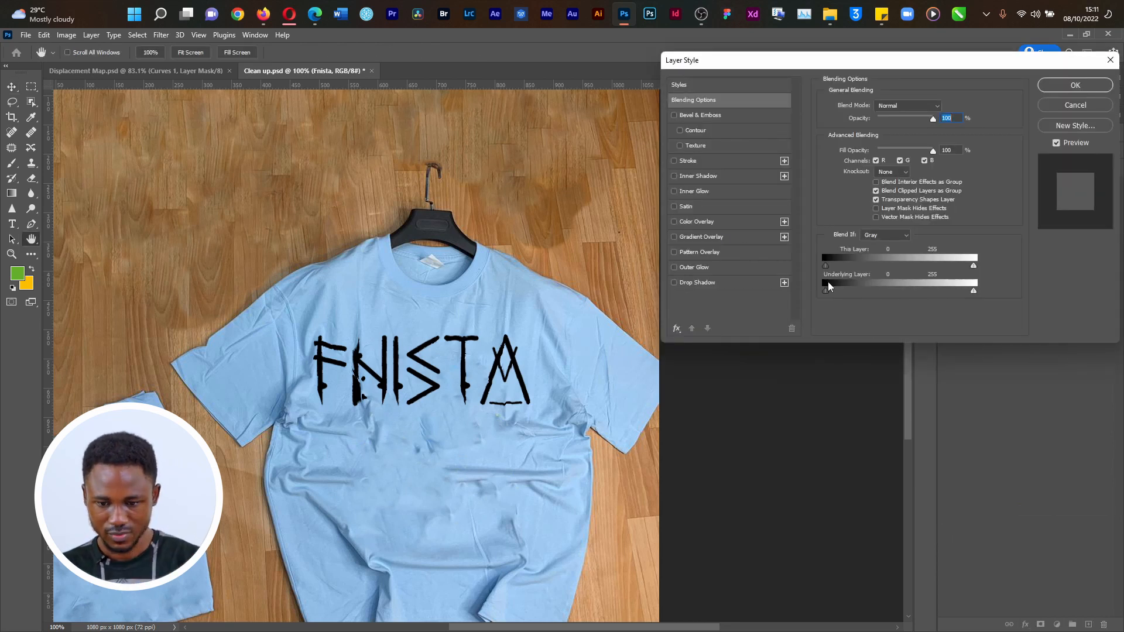
pyautogui.moveTo(826, 291); pyautogui.dragTo(820, 268)
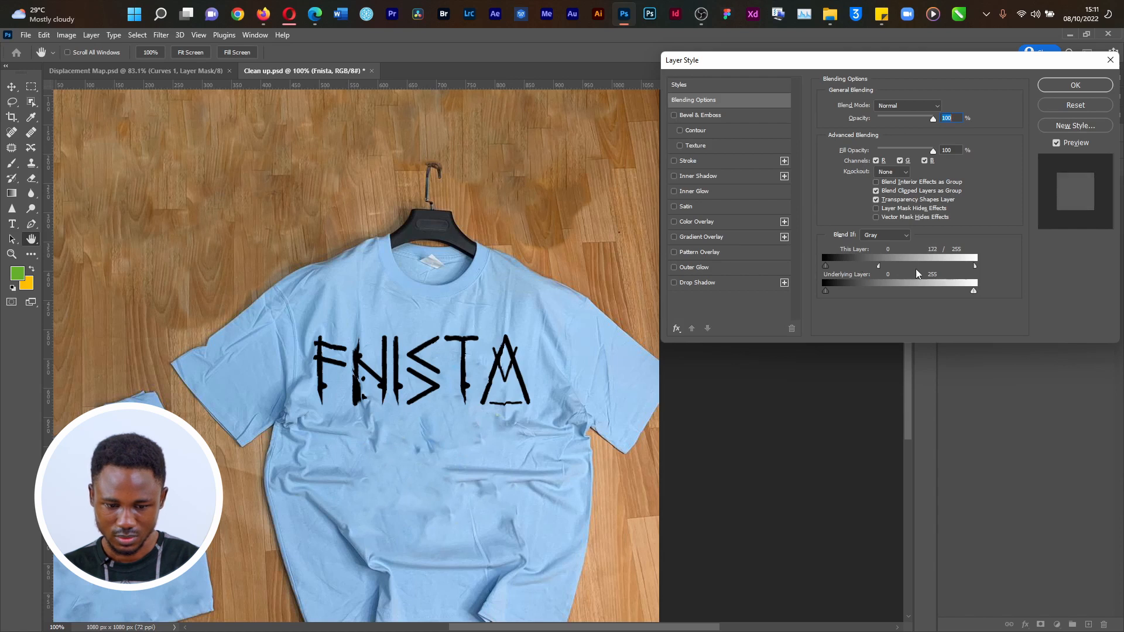
pyautogui.moveTo(973, 294); pyautogui.dragTo(936, 294)
pyautogui.click(1076, 85)
# Select Layer 3 and place the Finista2 blue logo file from the file explorer into the document above it.
pyautogui.moveTo(481, 372); pyautogui.dragTo(787, 273)
pyautogui.click(507, 405)
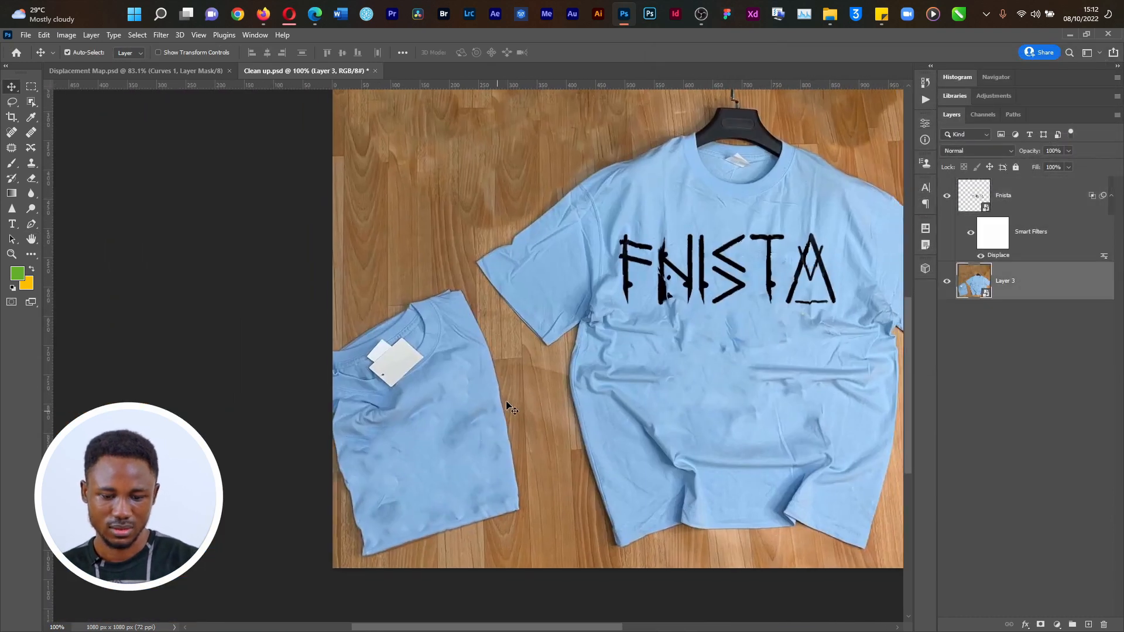
pyautogui.hotkey('alt', 'Tab')
pyautogui.moveTo(192, 156); pyautogui.dragTo(394, 380)
pyautogui.hotkey('alt', 'Tab')
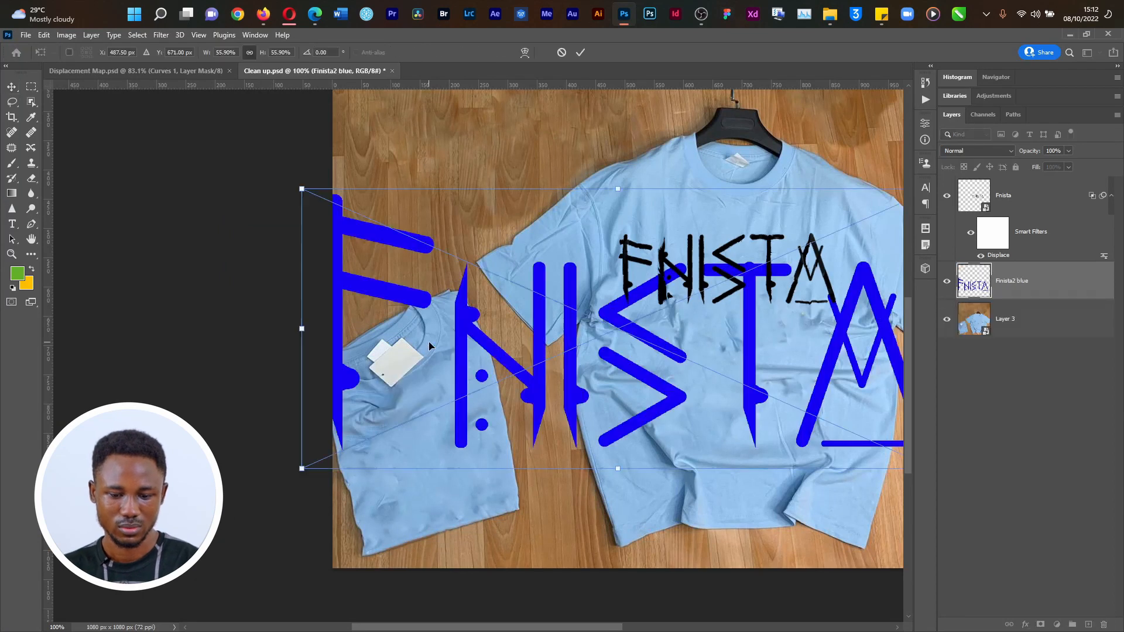
# Scale the blue logo to about 7.7%, rotate it about -16°, and place it over the folded shirt's edge.
pyautogui.moveTo(304, 470); pyautogui.dragTo(485, 418)
pyautogui.moveTo(576, 449); pyautogui.dragTo(555, 420)
pyautogui.moveTo(494, 403)
pyautogui.mouseDown()
pyautogui.moveTo(441, 419)
pyautogui.moveTo(441, 410)
pyautogui.moveTo(524, 381)
pyautogui.moveTo(512, 381)
pyautogui.moveTo(511, 401)
pyautogui.mouseUp()
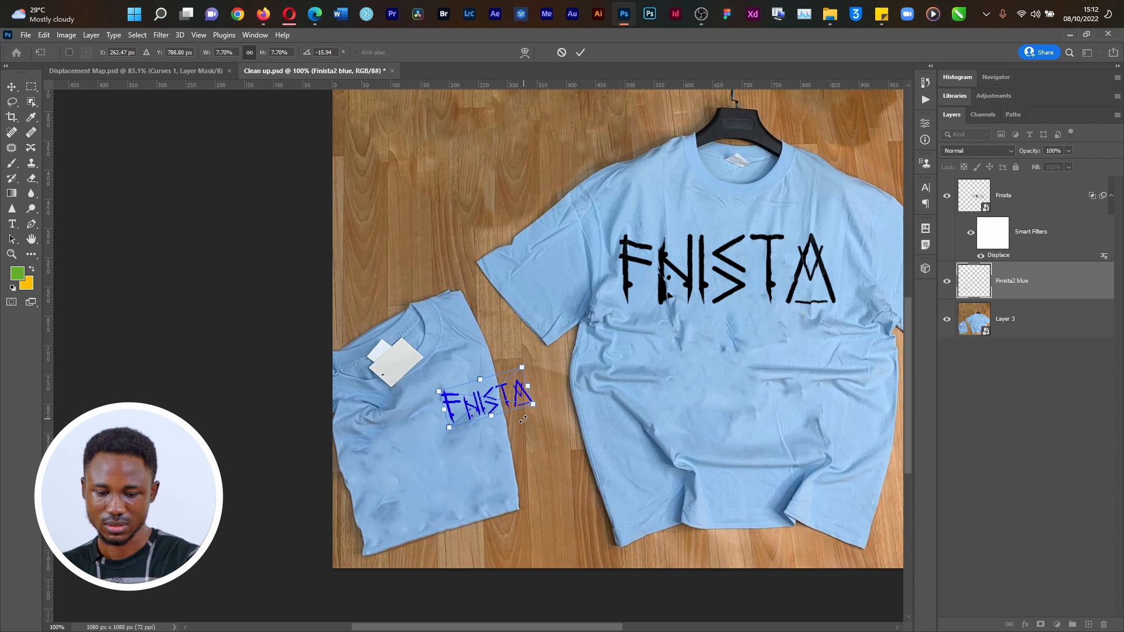
pyautogui.press('Return')
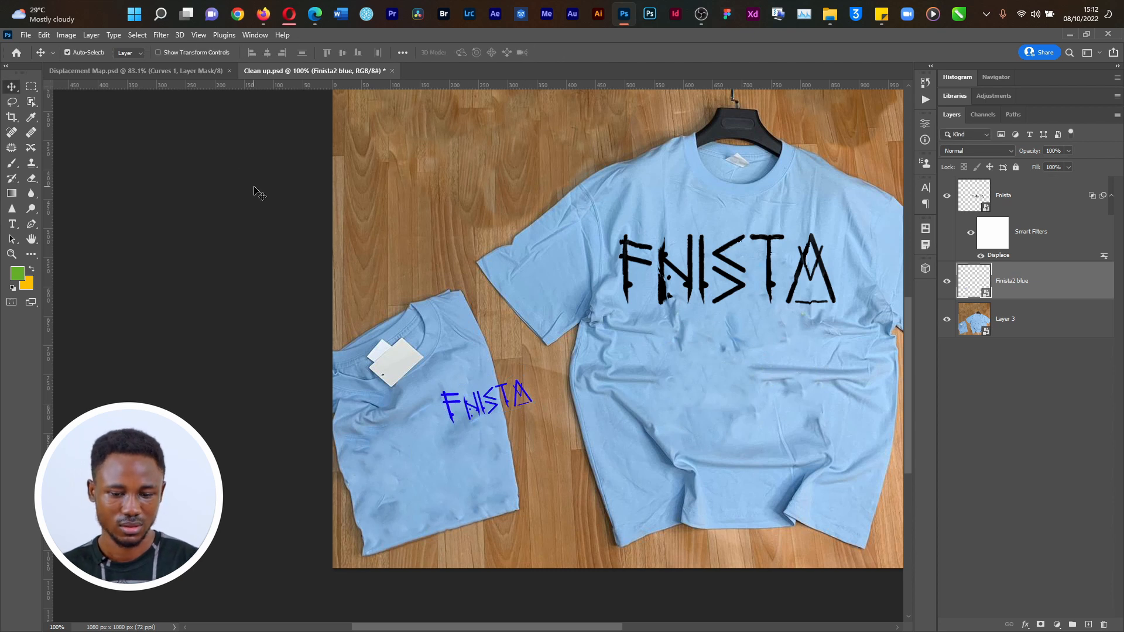
# Apply the Displace filter to the Finista2 blue layer using Displacement Map.psd.
pyautogui.click(161, 35)
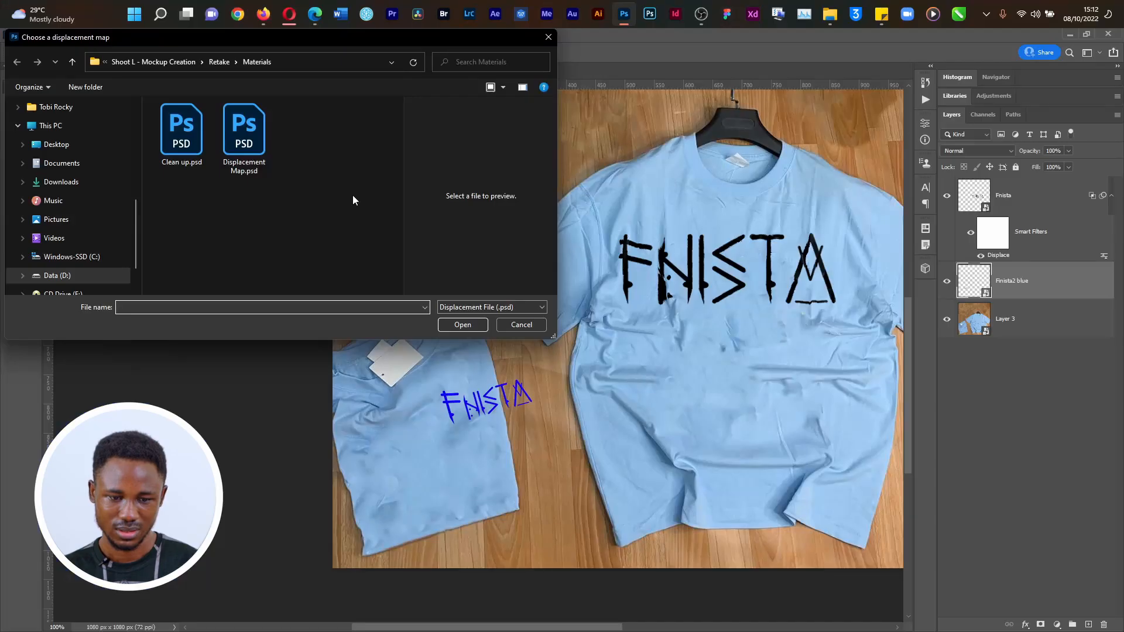
pyautogui.click(269, 151)
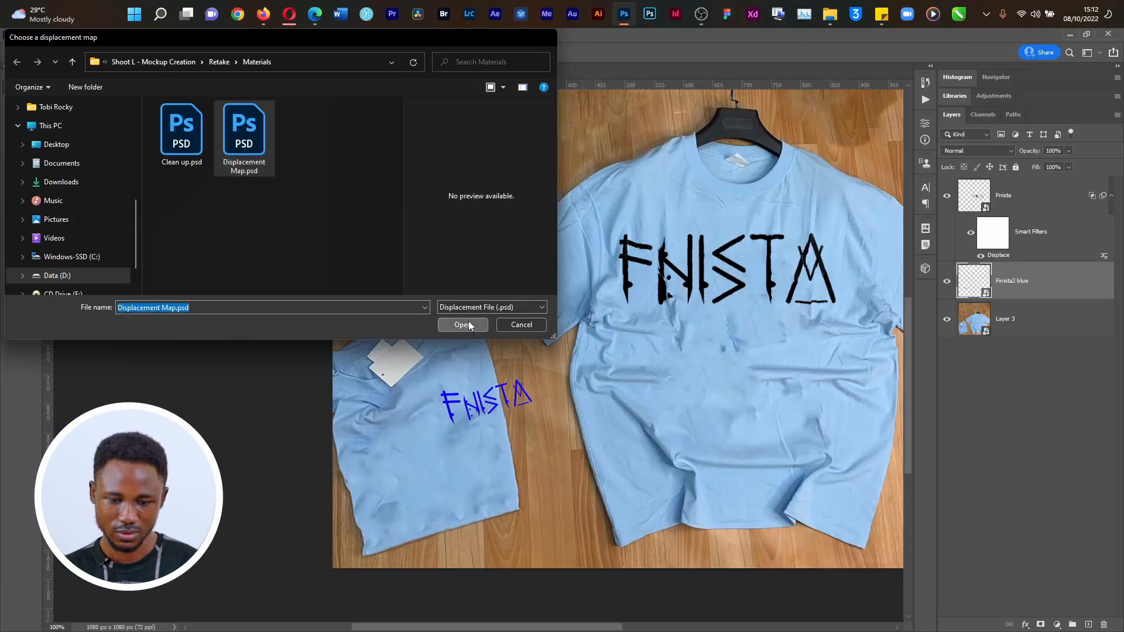
pyautogui.click(469, 322)
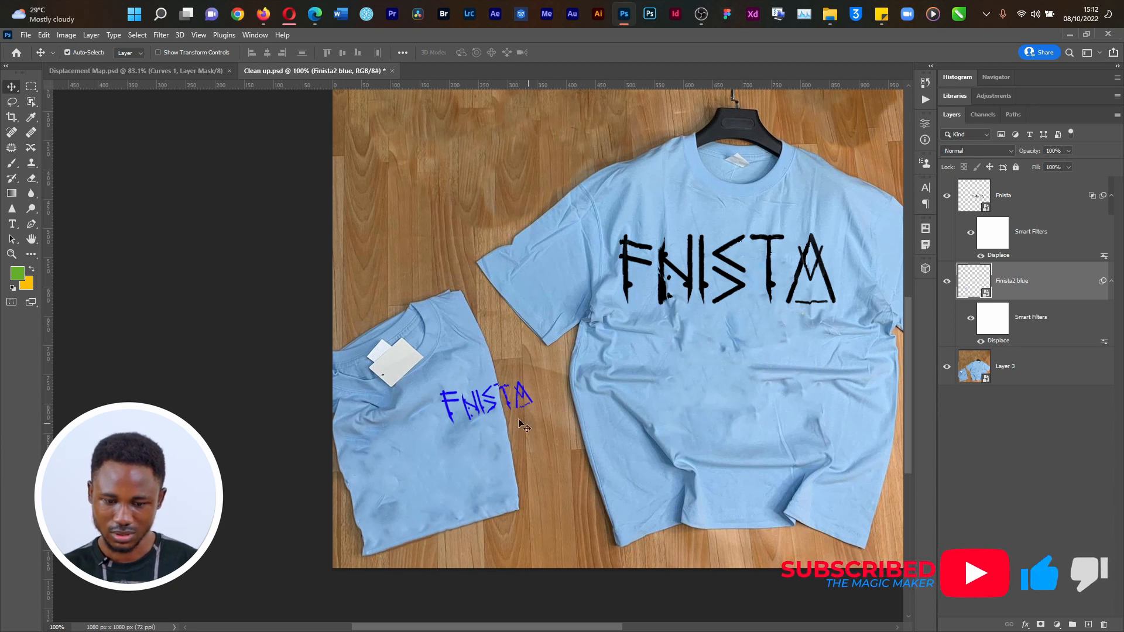
# Add a layer mask to Finista2 blue and paint it black over the letters extending past the folded shirt's edge.
pyautogui.click(1041, 624)
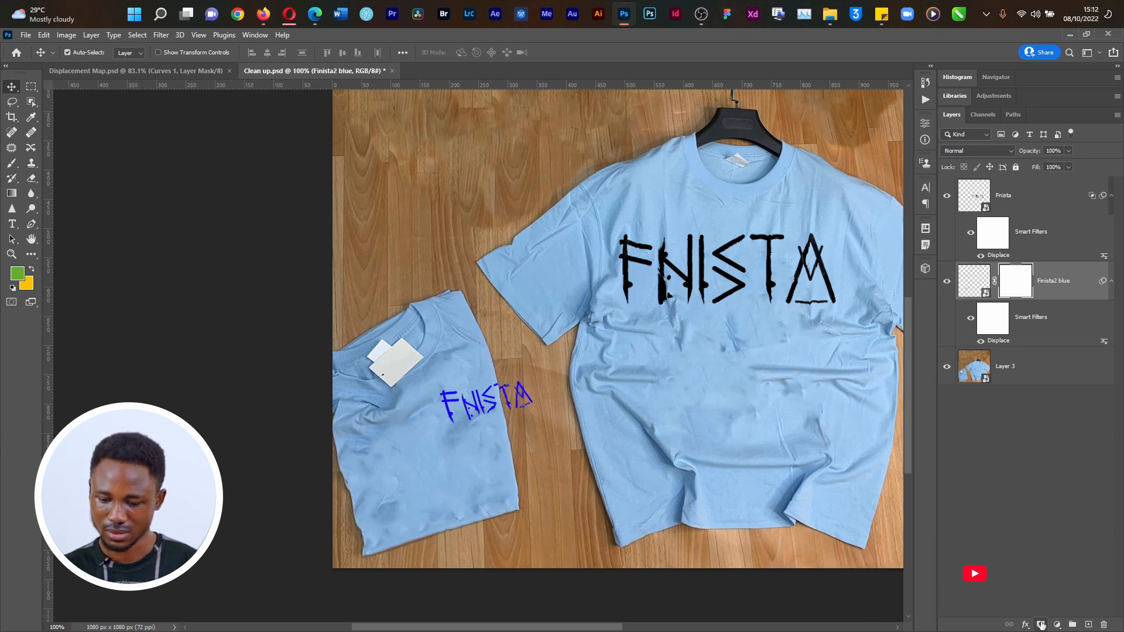
pyautogui.press('z')
pyautogui.moveTo(524, 404); pyautogui.dragTo(537, 447)
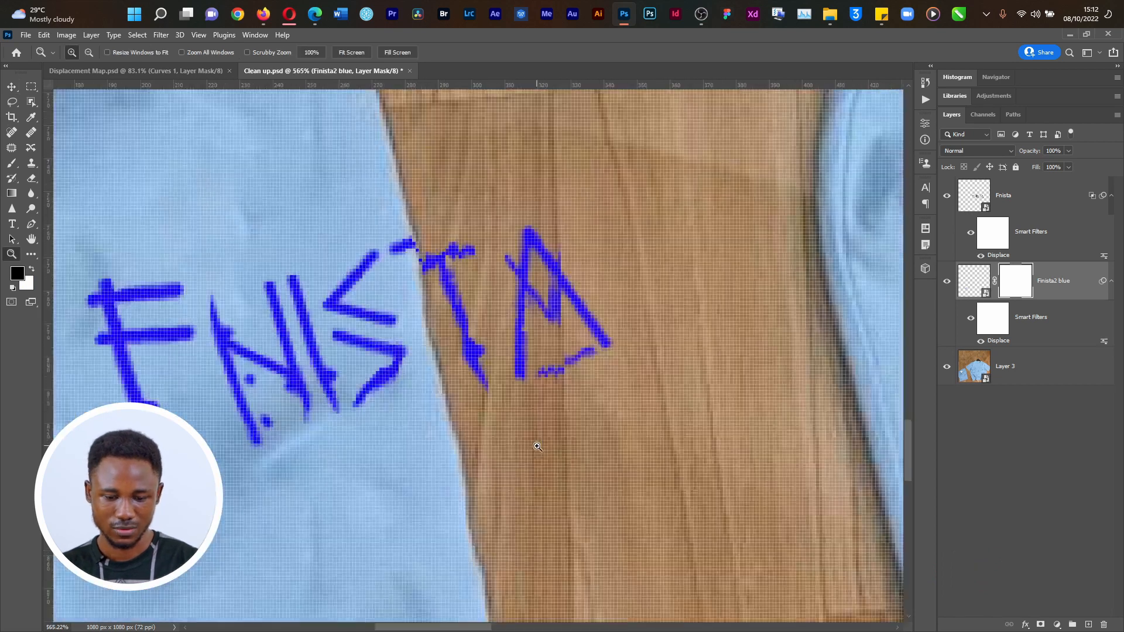
pyautogui.press('b')
pyautogui.moveTo(514, 213)
pyautogui.mouseDown()
pyautogui.moveTo(552, 351)
pyautogui.moveTo(510, 251)
pyautogui.moveTo(482, 238)
pyautogui.moveTo(502, 321)
pyautogui.mouseUp()
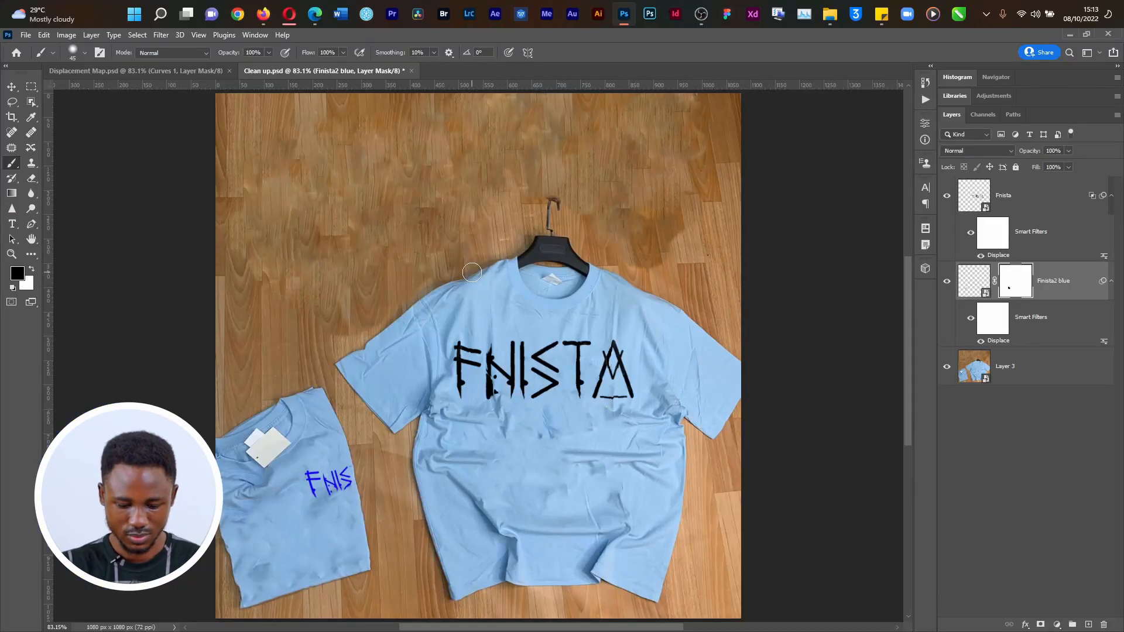
pyautogui.press('v')
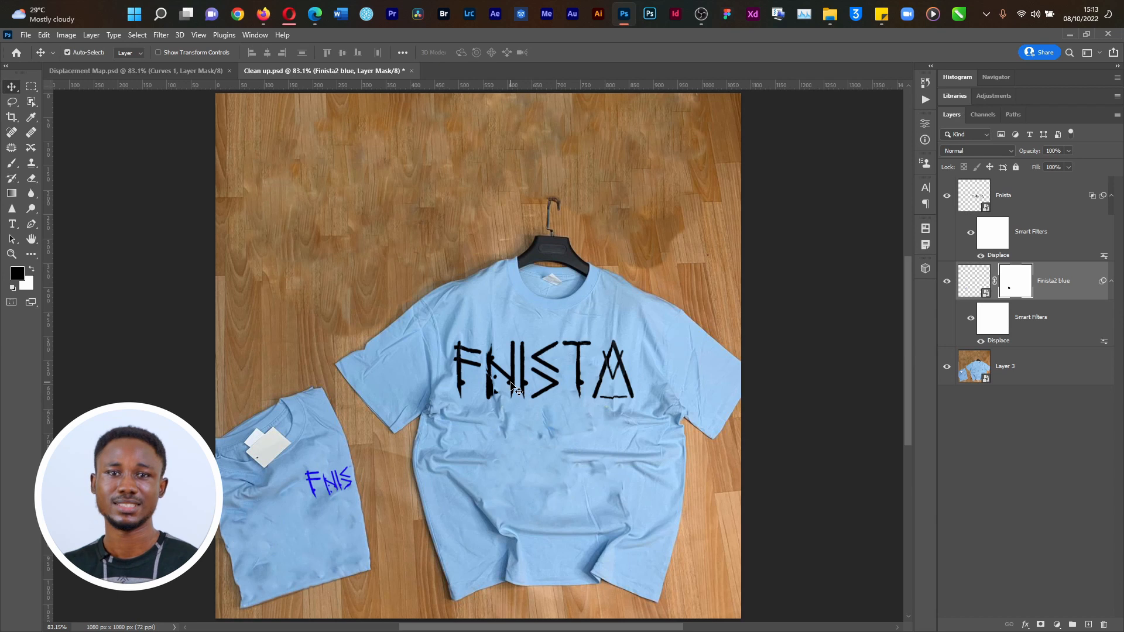